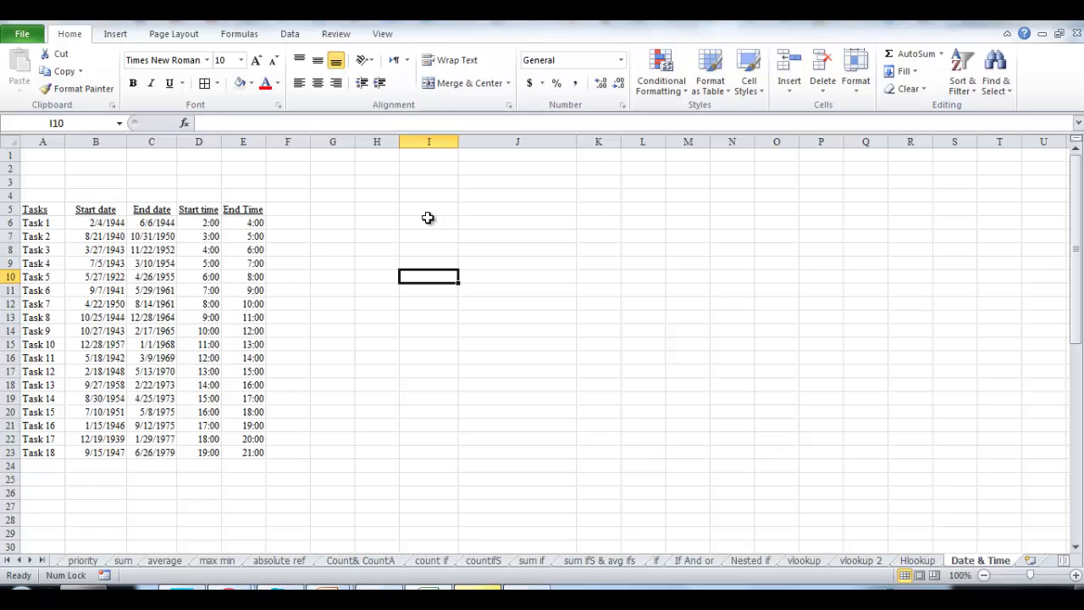
- Enter the number 1 in cell I6 and format it as a Short Date
{"action": "left_click", "coordinate": [428, 217]}
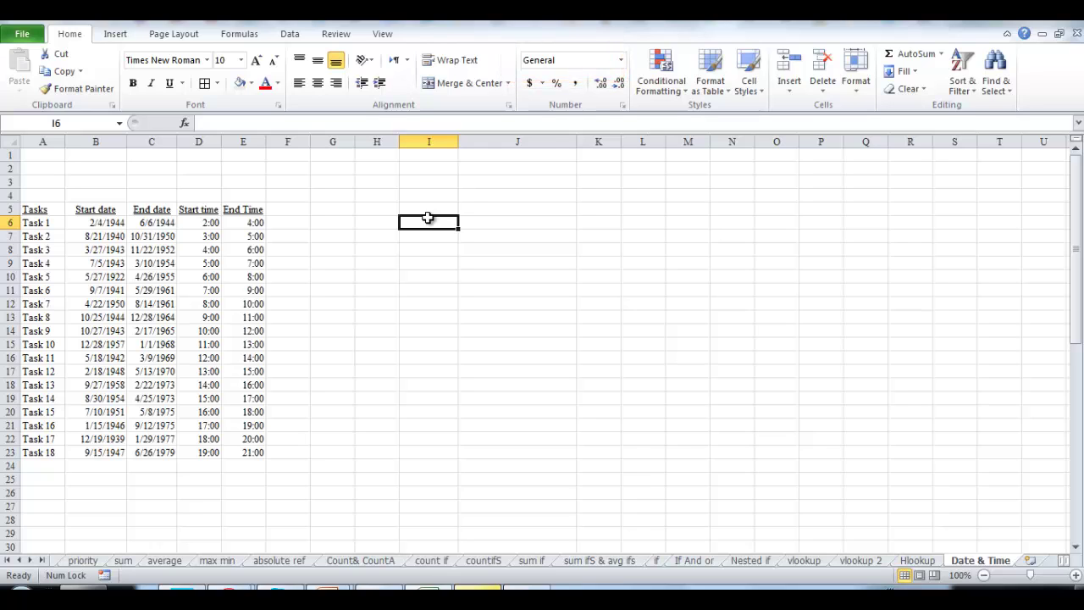
{"action": "type", "text": "1"}
{"action": "left_click", "coordinate": [483, 232]}
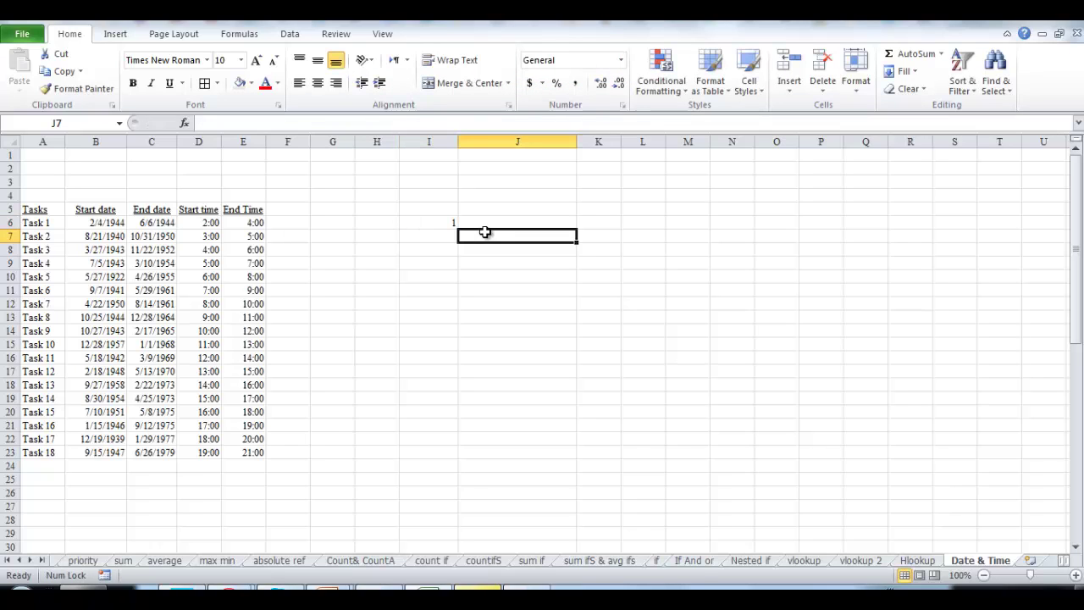
{"action": "left_click", "coordinate": [438, 222]}
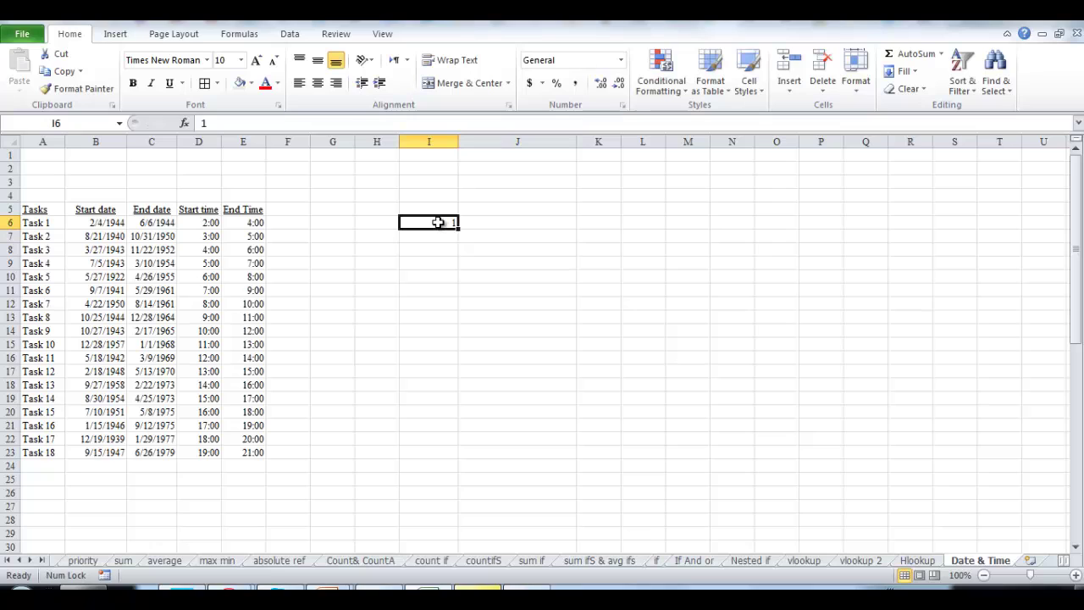
{"action": "left_click", "coordinate": [621, 61]}
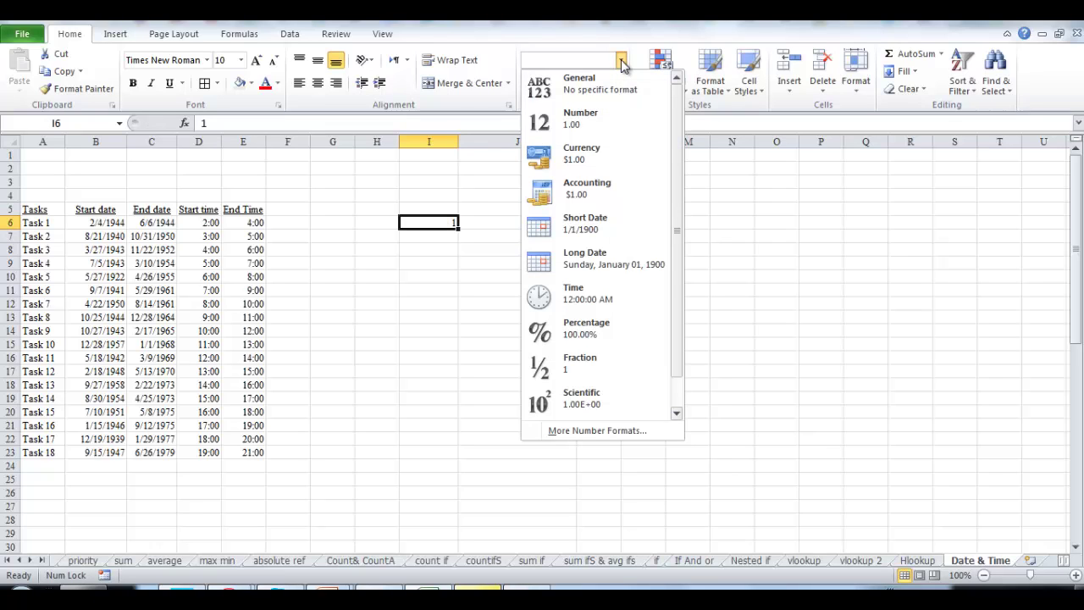
{"action": "left_click", "coordinate": [612, 229]}
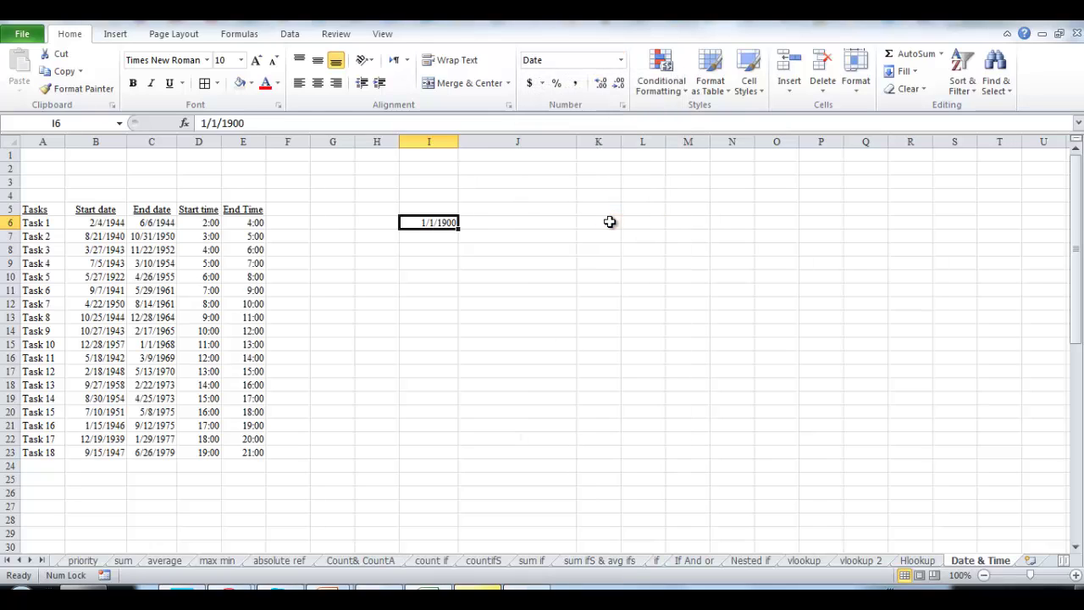
{"action": "left_click", "coordinate": [415, 244]}
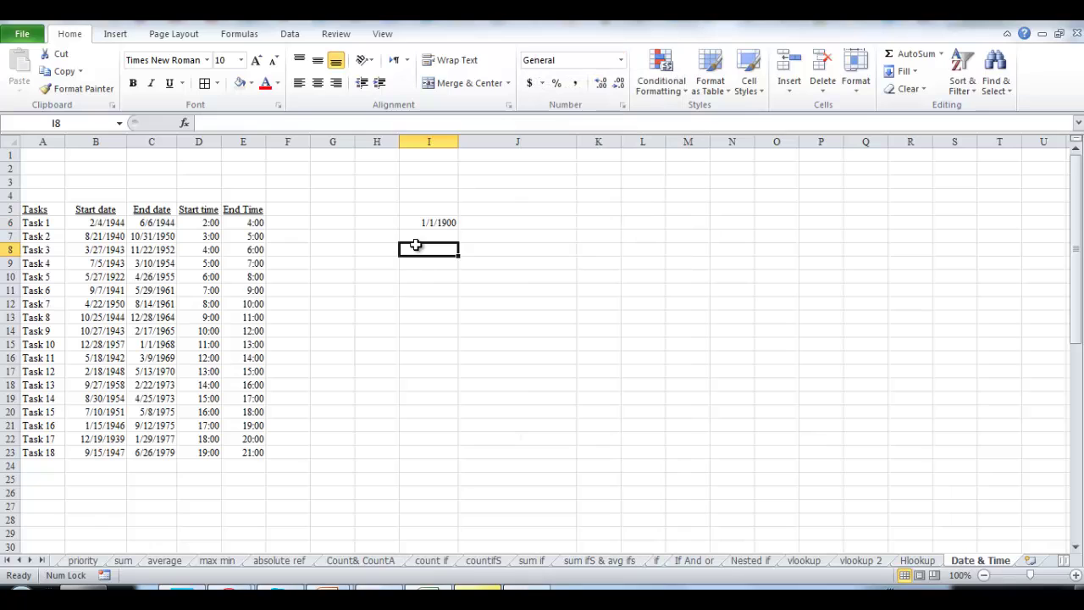
{"action": "left_click", "coordinate": [444, 223]}
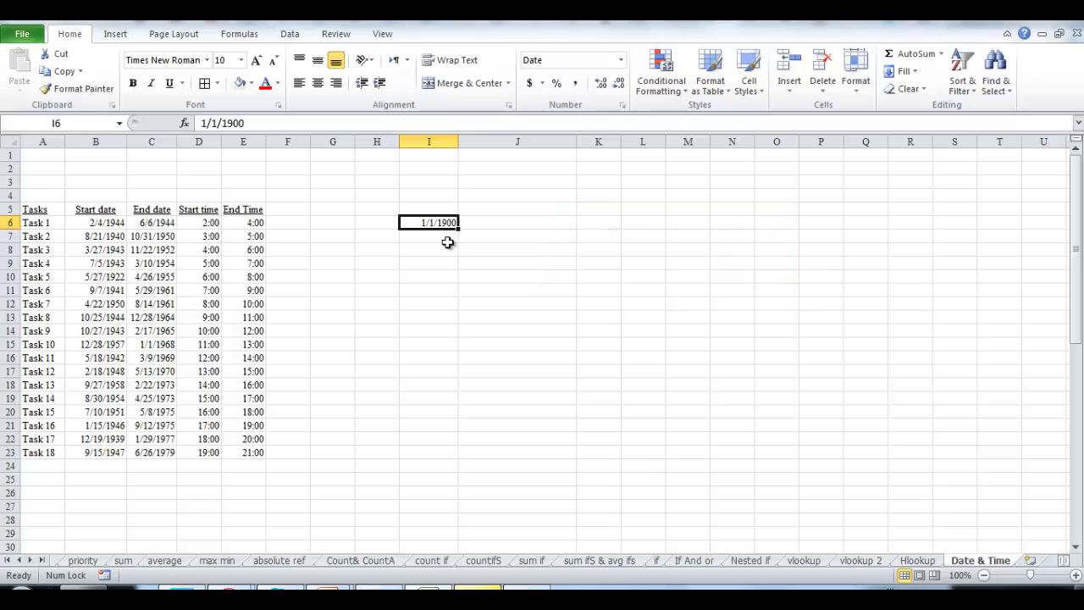
- Fill I7:I23 with the number series 2 to 18 and format the range as Short Date
{"action": "left_click", "coordinate": [447, 240]}
{"action": "type", "text": "2"}
{"action": "key", "text": "Return"}
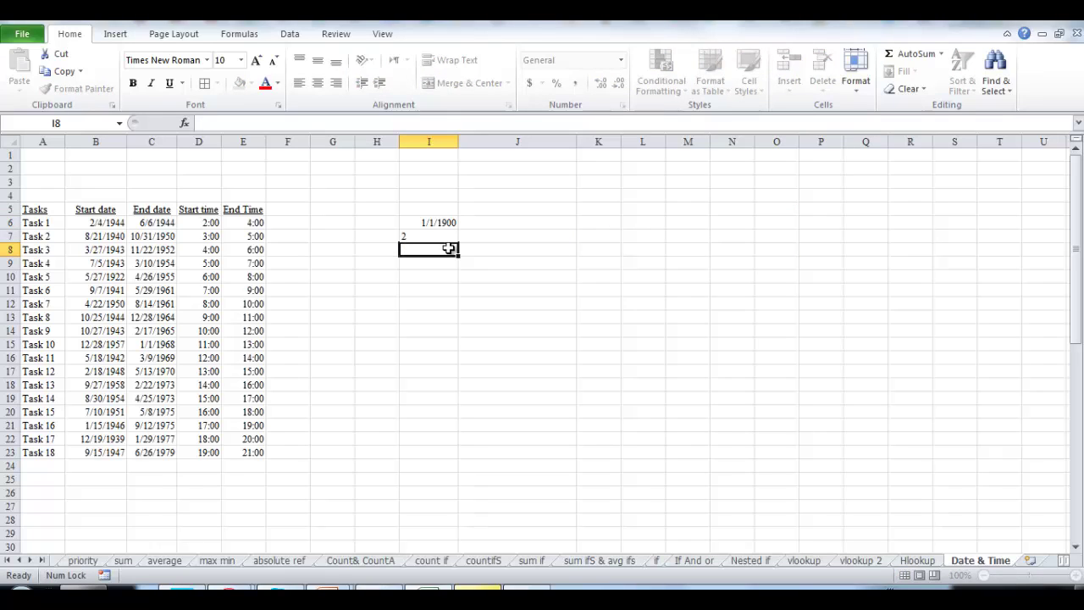
{"action": "type", "text": "3"}
{"action": "left_click", "coordinate": [455, 239]}
{"action": "left_click_drag", "start_coordinate": [457, 240], "coordinate": [463, 462]}
{"action": "left_click", "coordinate": [622, 63]}
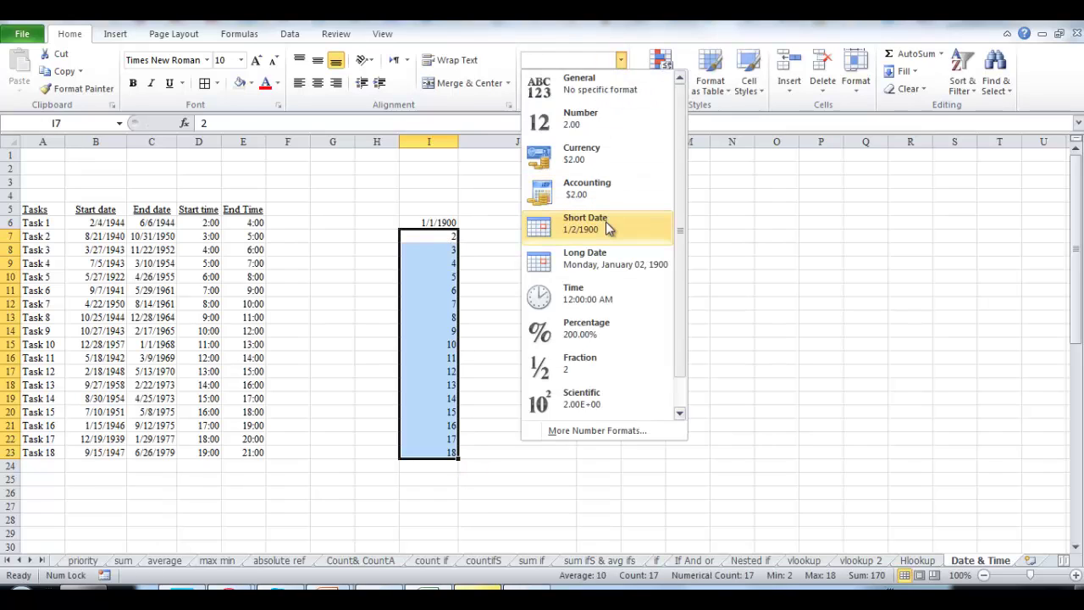
{"action": "left_click", "coordinate": [607, 221]}
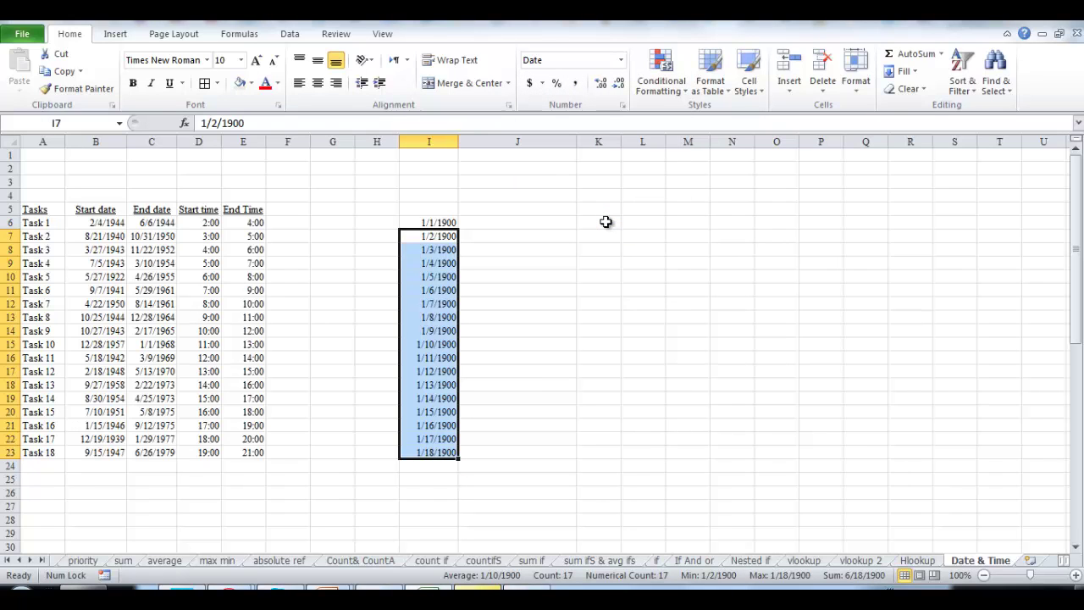
{"action": "left_click", "coordinate": [436, 238]}
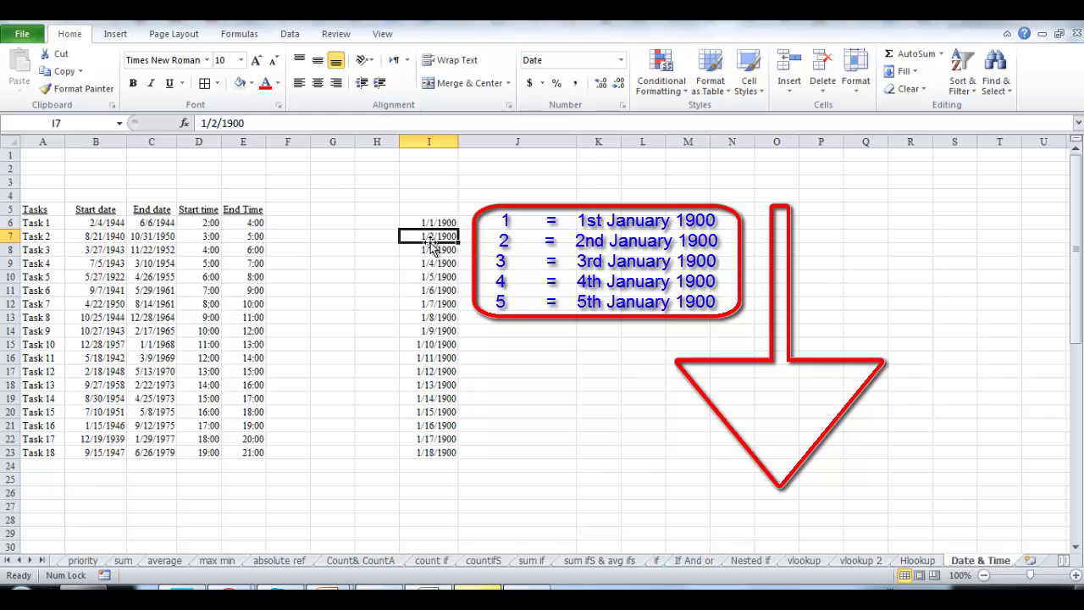
- Enter the formula =TODAY() in cell I24, directly below the date series
{"action": "left_click", "coordinate": [440, 465]}
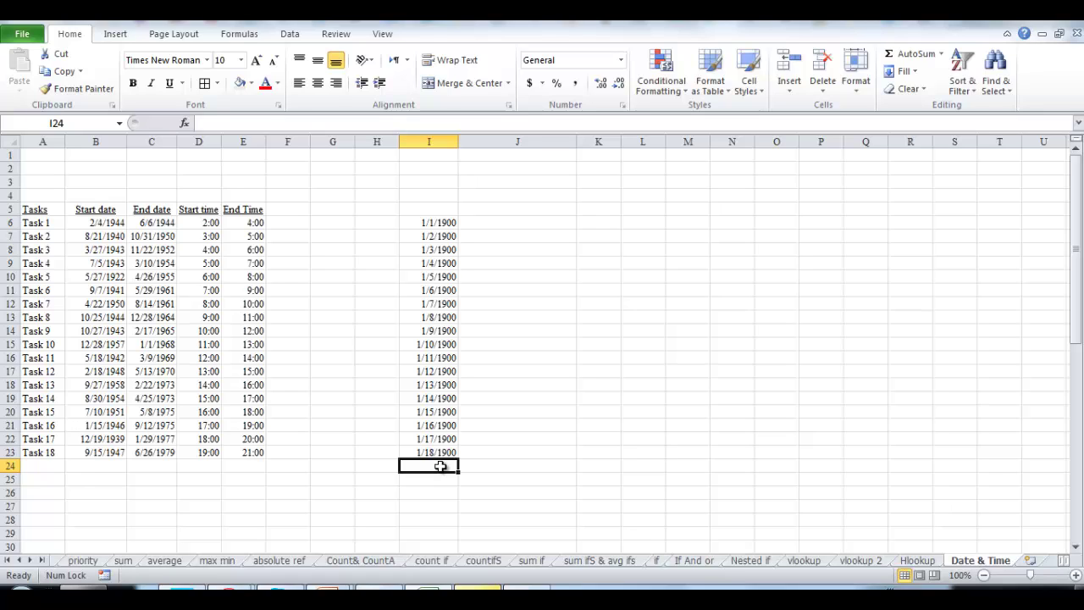
{"action": "type", "text": "="}
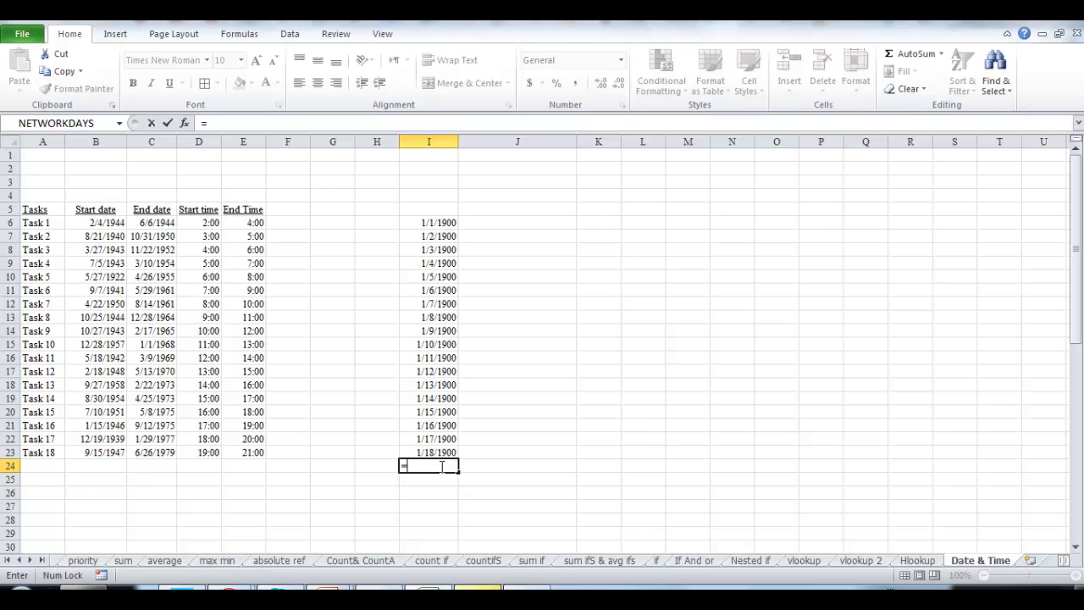
{"action": "type", "text": "to"}
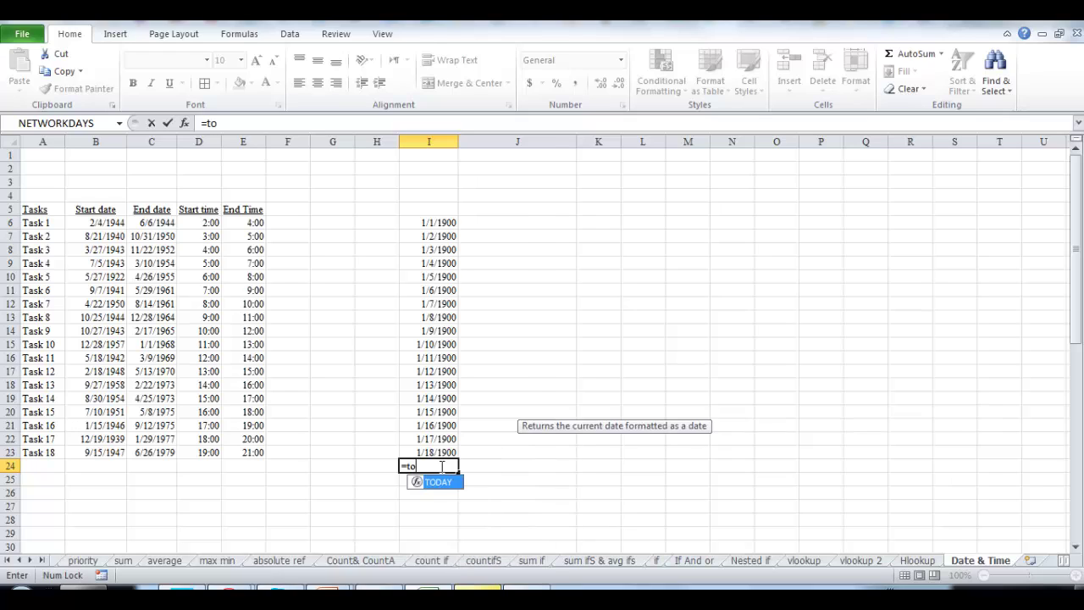
{"action": "type", "text": "day"}
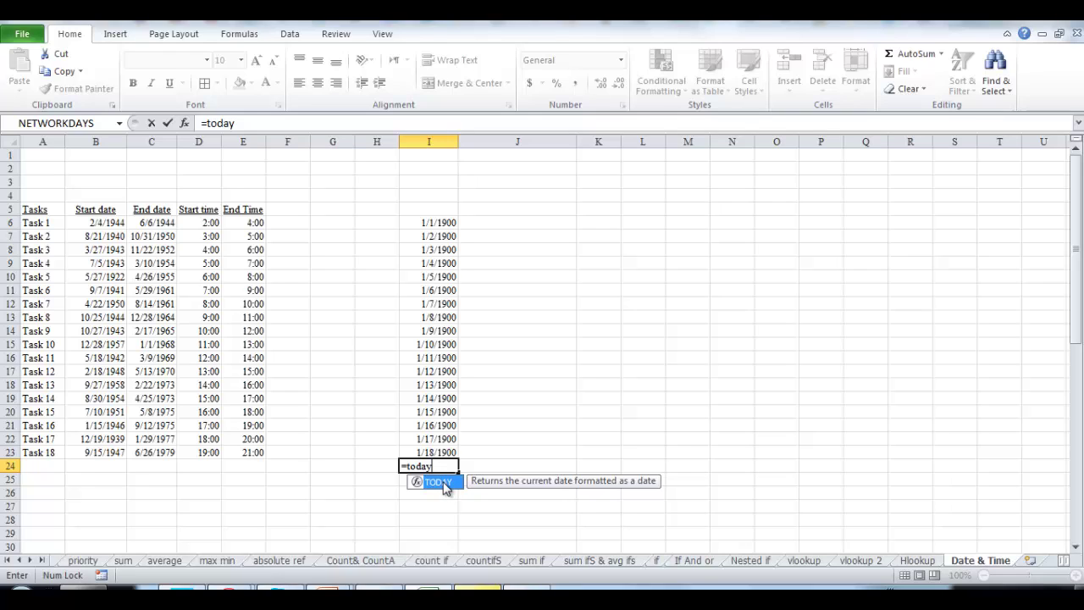
{"action": "double_click", "coordinate": [442, 484]}
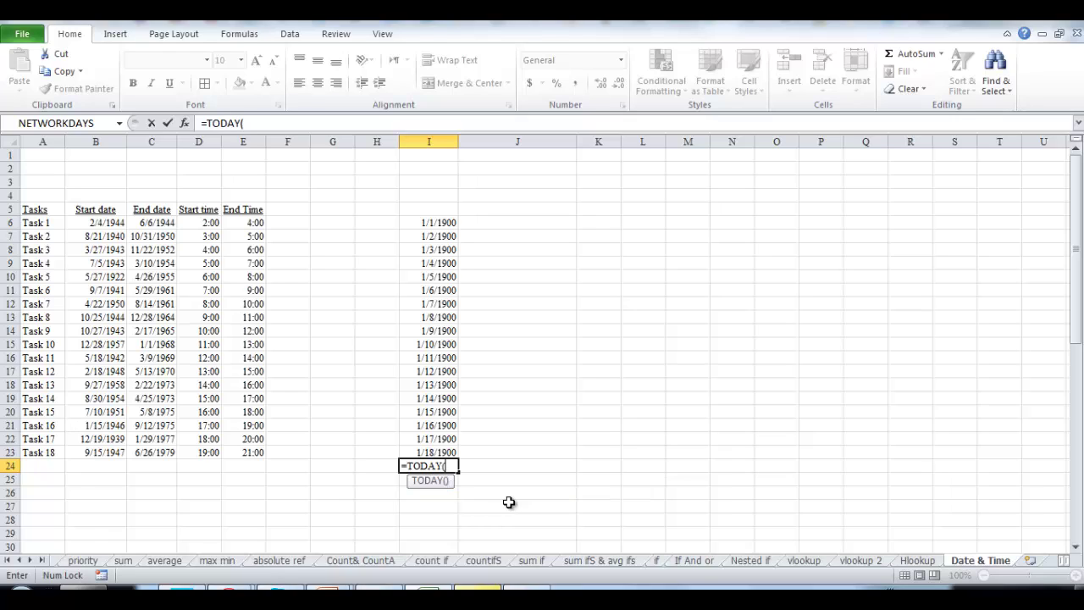
{"action": "type", "text": ")"}
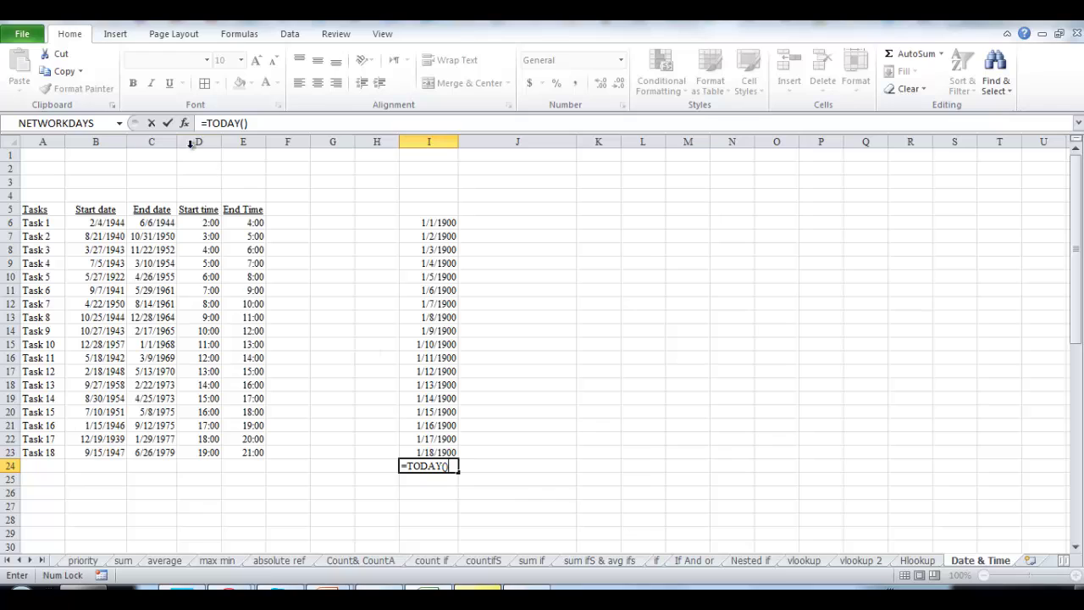
{"action": "left_click", "coordinate": [168, 125]}
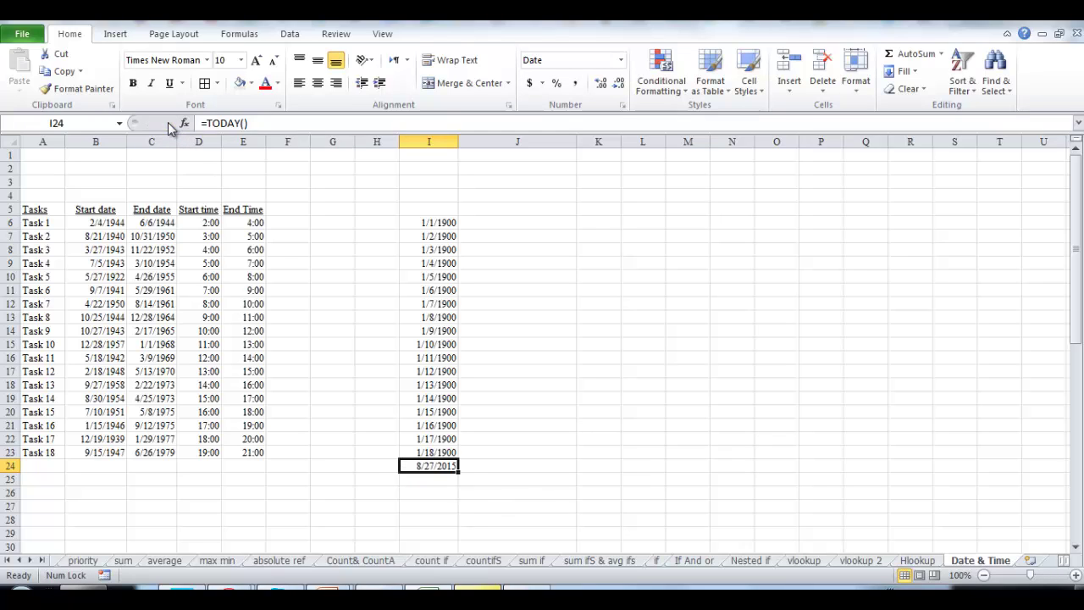
- Change the number format of the TODAY formula cell I24 to General
{"action": "left_click", "coordinate": [470, 467]}
{"action": "left_click", "coordinate": [441, 466]}
{"action": "left_click", "coordinate": [621, 60]}
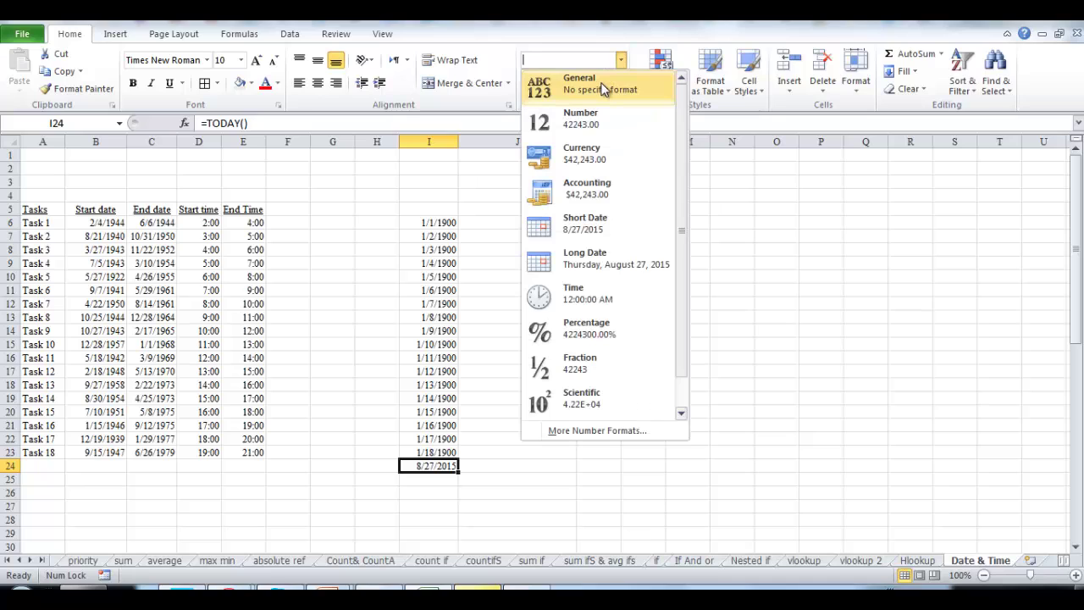
{"action": "left_click", "coordinate": [603, 89]}
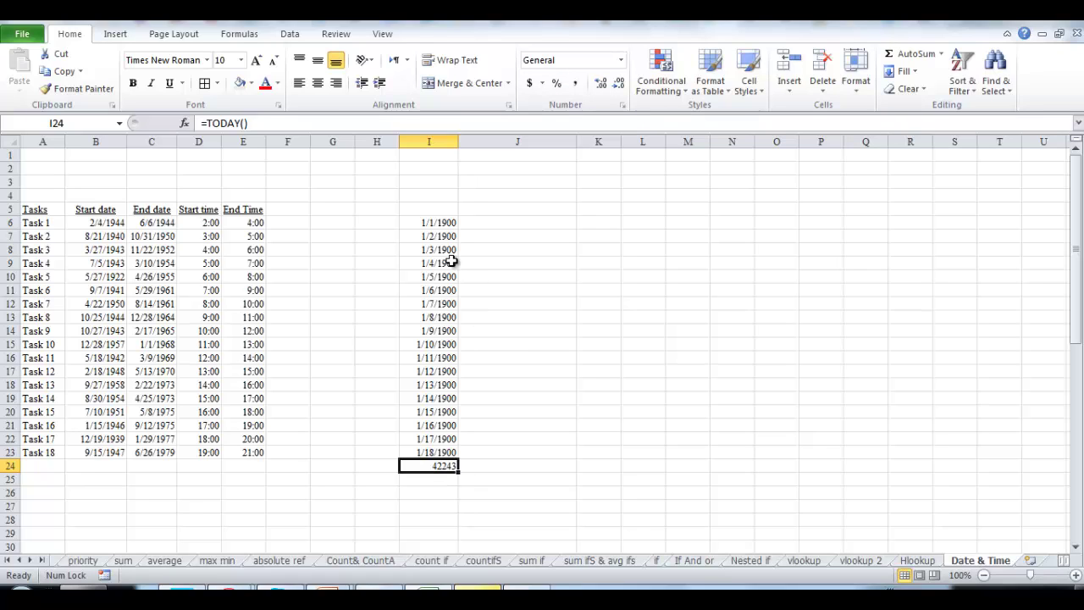
- Change the date series in I6:I23 back to the General number format
{"action": "left_click_drag", "start_coordinate": [446, 224], "coordinate": [445, 454]}
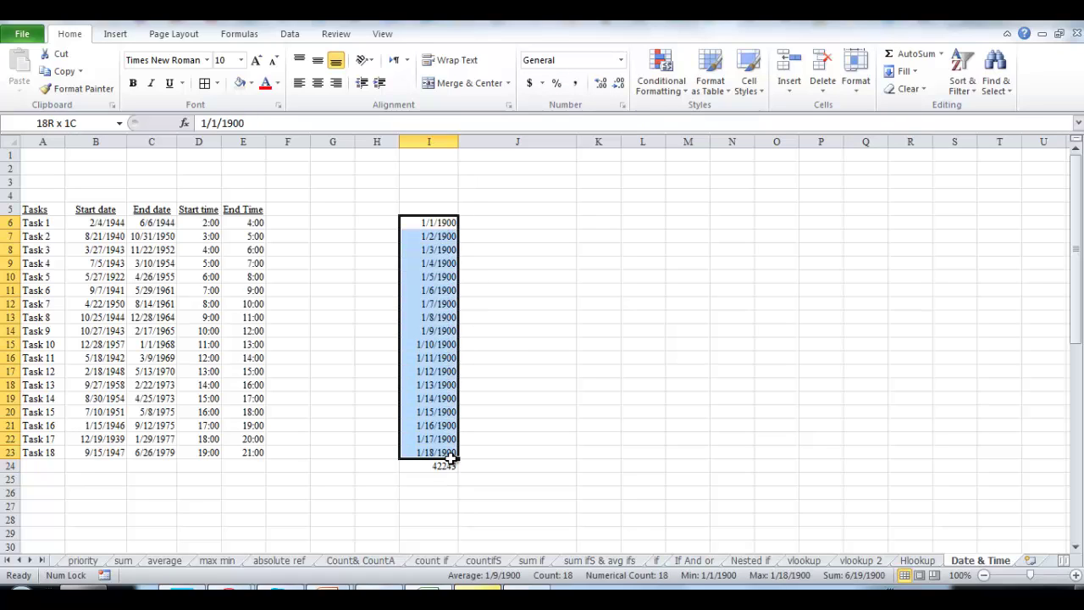
{"action": "left_click", "coordinate": [621, 60]}
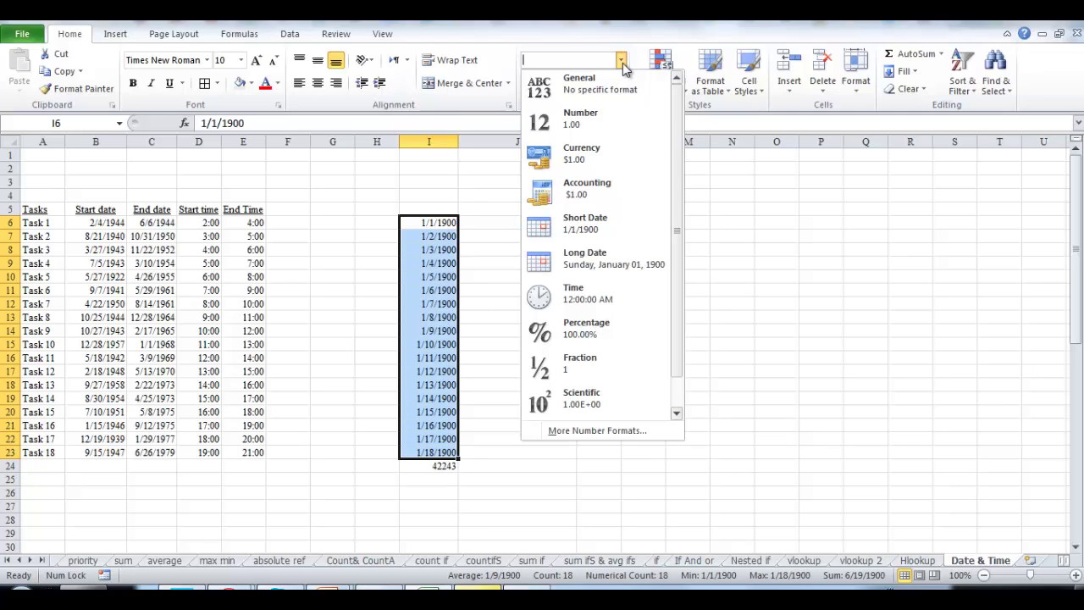
{"action": "left_click", "coordinate": [591, 81]}
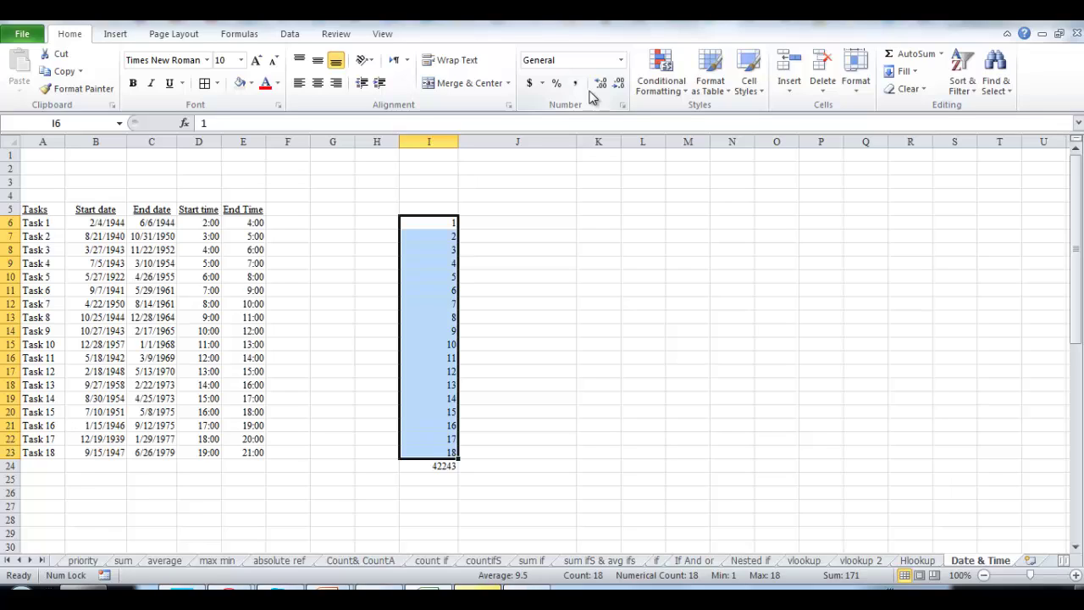
{"action": "left_click", "coordinate": [499, 234]}
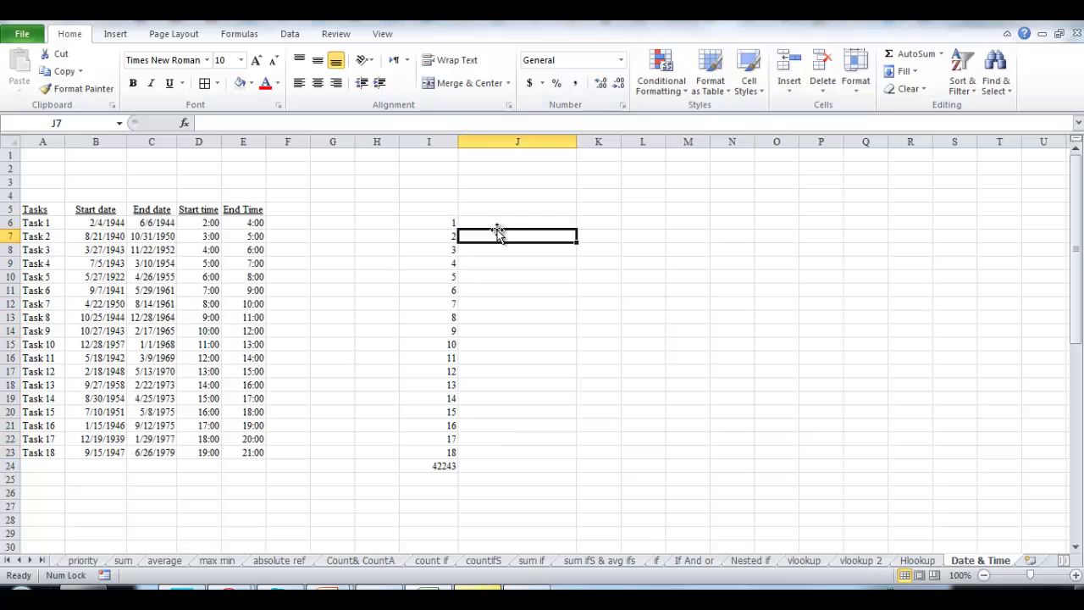
- Enter 0 in cell J6 and apply the Time number format to it
{"action": "left_click", "coordinate": [499, 224]}
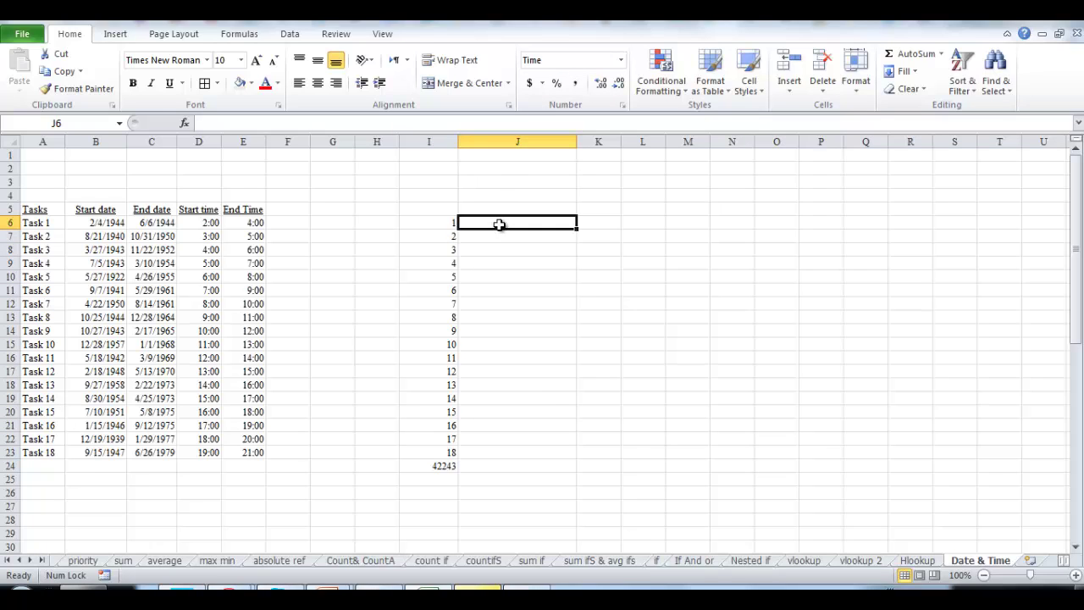
{"action": "left_click", "coordinate": [518, 222]}
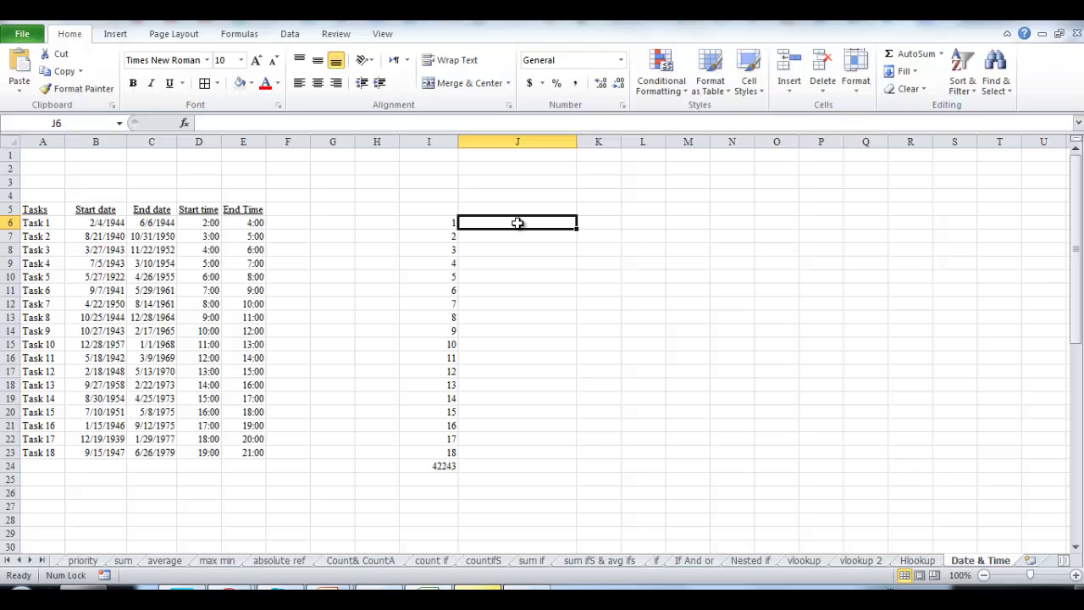
{"action": "type", "text": "0"}
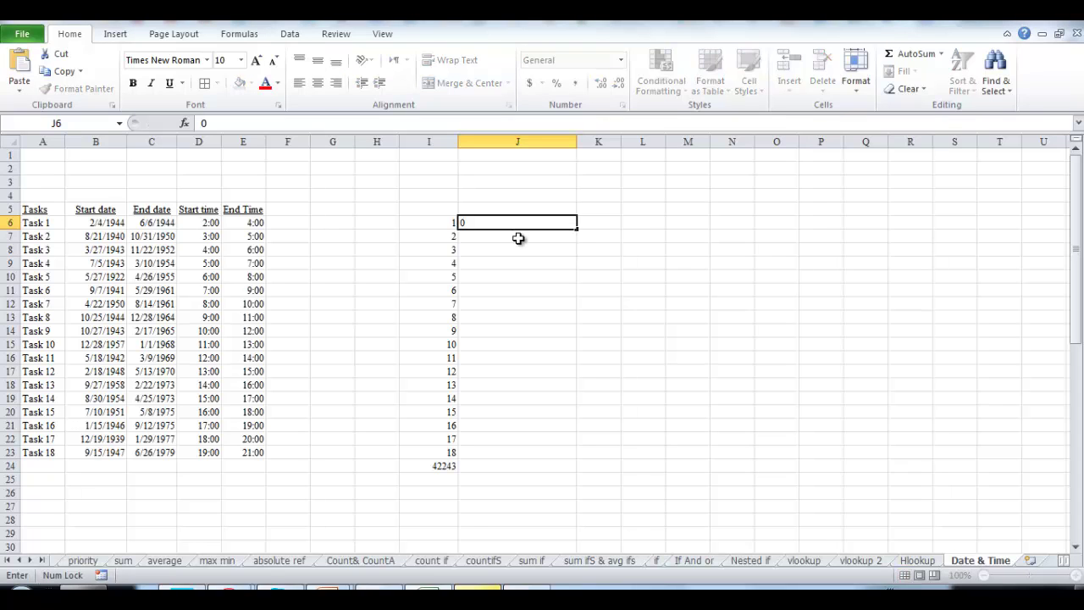
{"action": "key", "text": "ctrl+Return"}
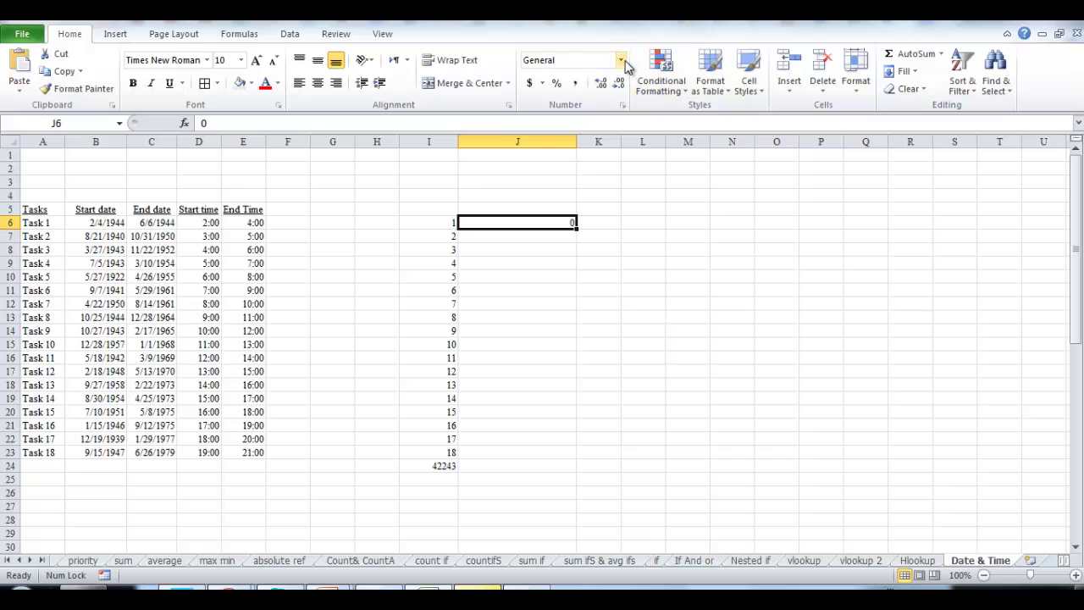
{"action": "left_click", "coordinate": [621, 60]}
{"action": "left_click", "coordinate": [591, 289]}
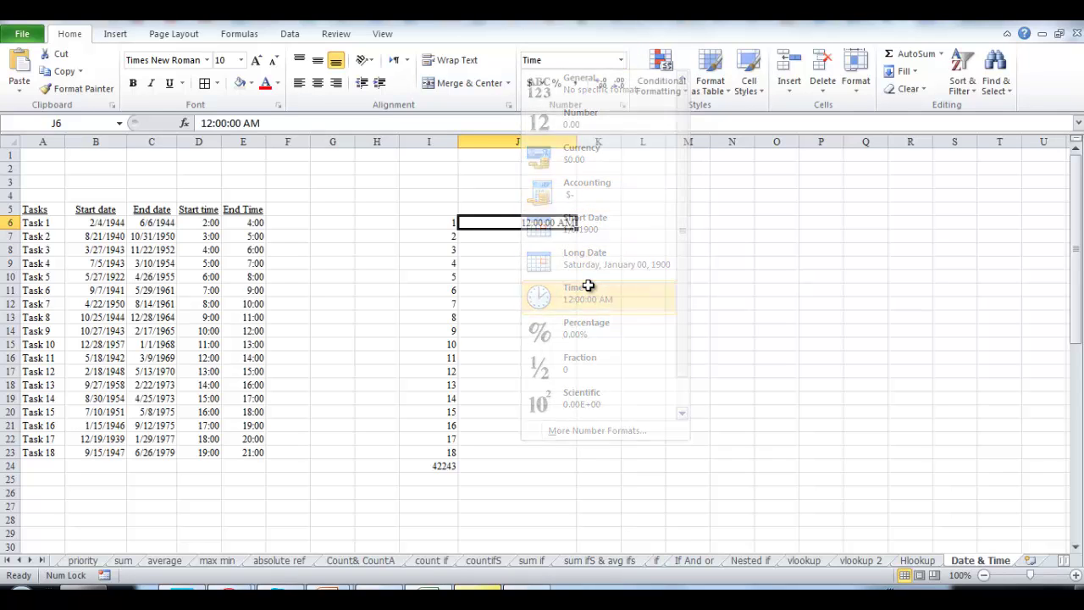
- Enter .25 in cell J7 and apply the Time number format to it
{"action": "left_click", "coordinate": [540, 238]}
{"action": "type", "text": "0.25"}
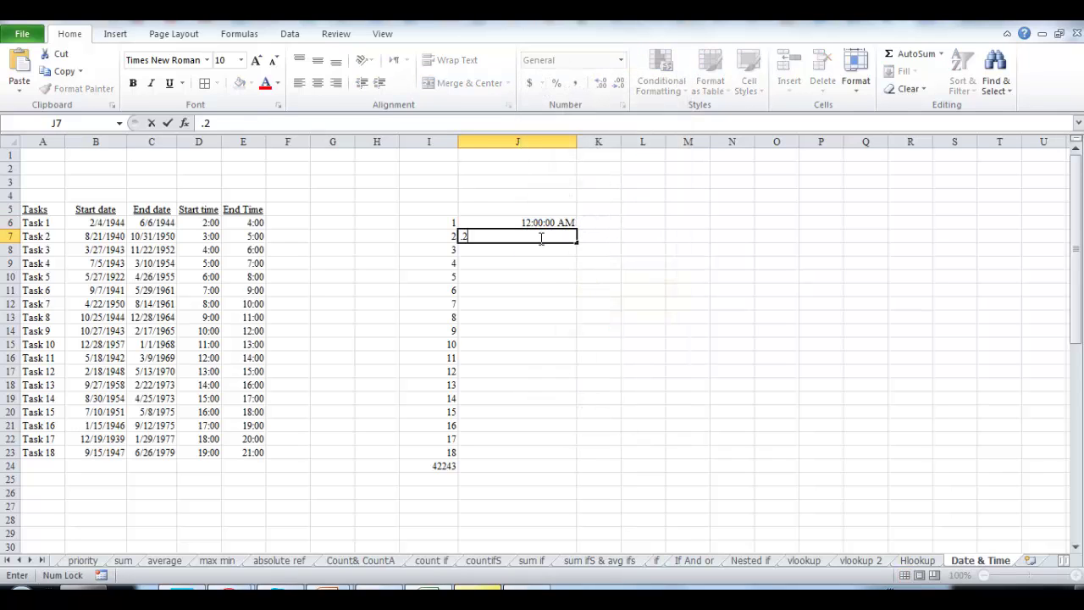
{"action": "key", "text": "Return"}
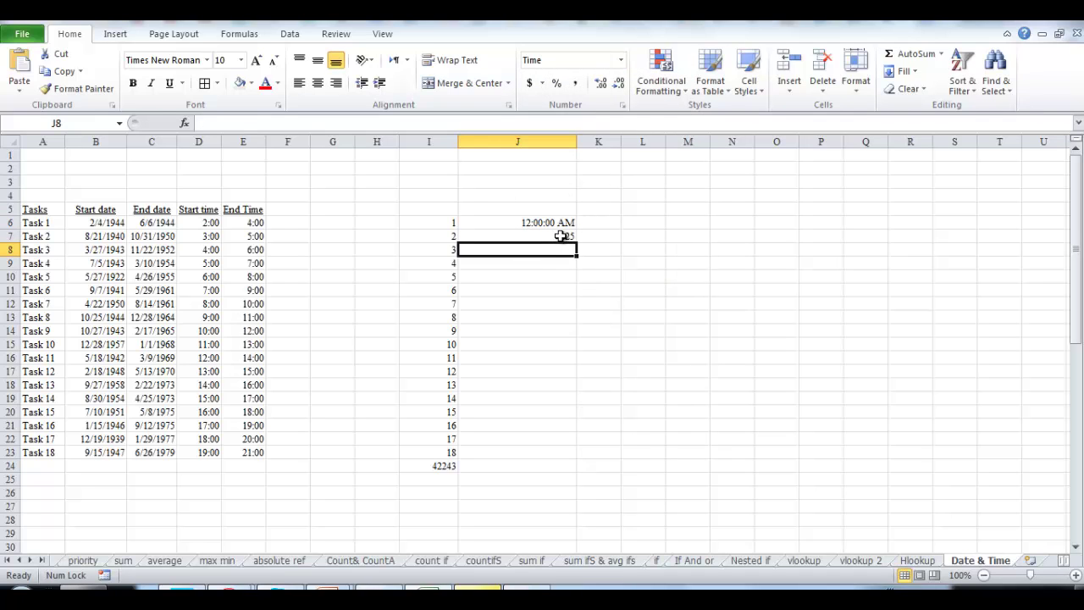
{"action": "left_click", "coordinate": [559, 236]}
{"action": "left_click", "coordinate": [620, 61]}
{"action": "left_click", "coordinate": [585, 293]}
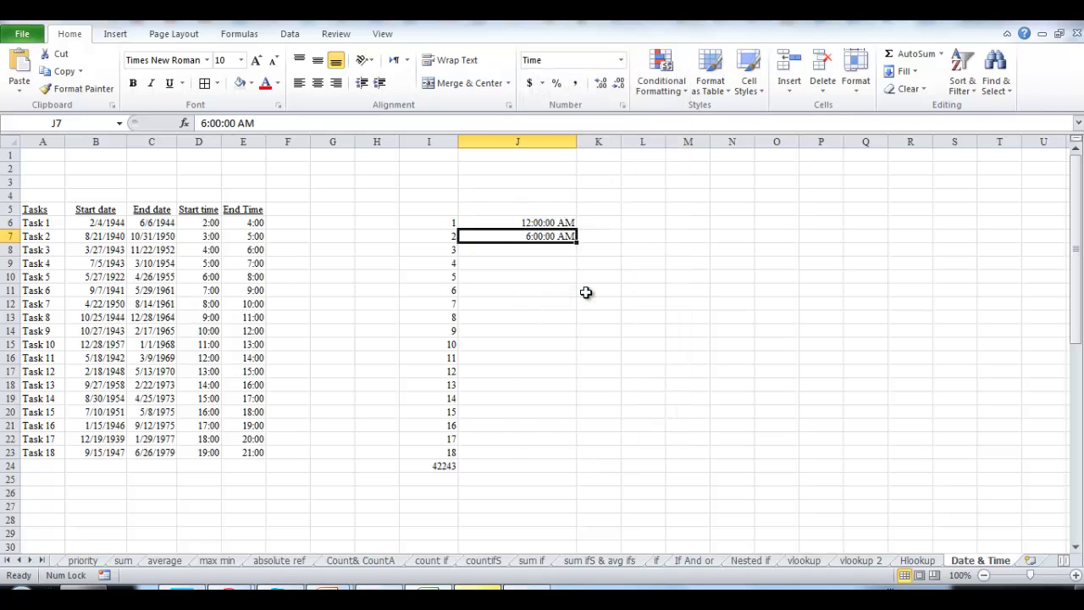
- Apply the Time number format to the whole range J6:J24
{"action": "left_click_drag", "start_coordinate": [500, 222], "coordinate": [504, 462]}
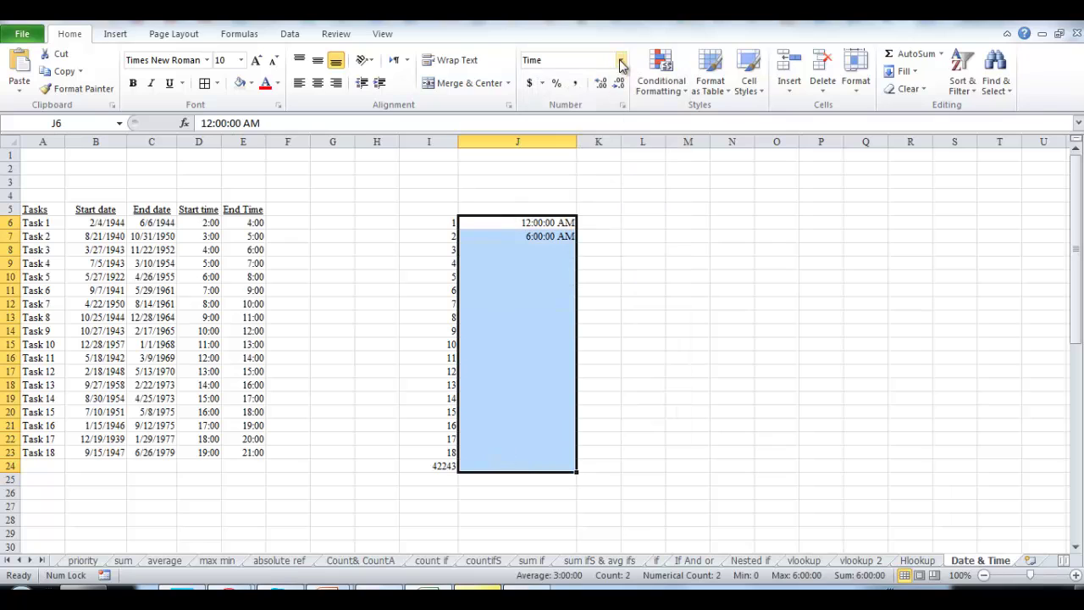
{"action": "left_click", "coordinate": [621, 61]}
{"action": "left_click", "coordinate": [577, 294]}
- Enter .5 in cell J8, the third cell of the time-formatted column
{"action": "left_click", "coordinate": [544, 251]}
{"action": "key", "text": "Right"}
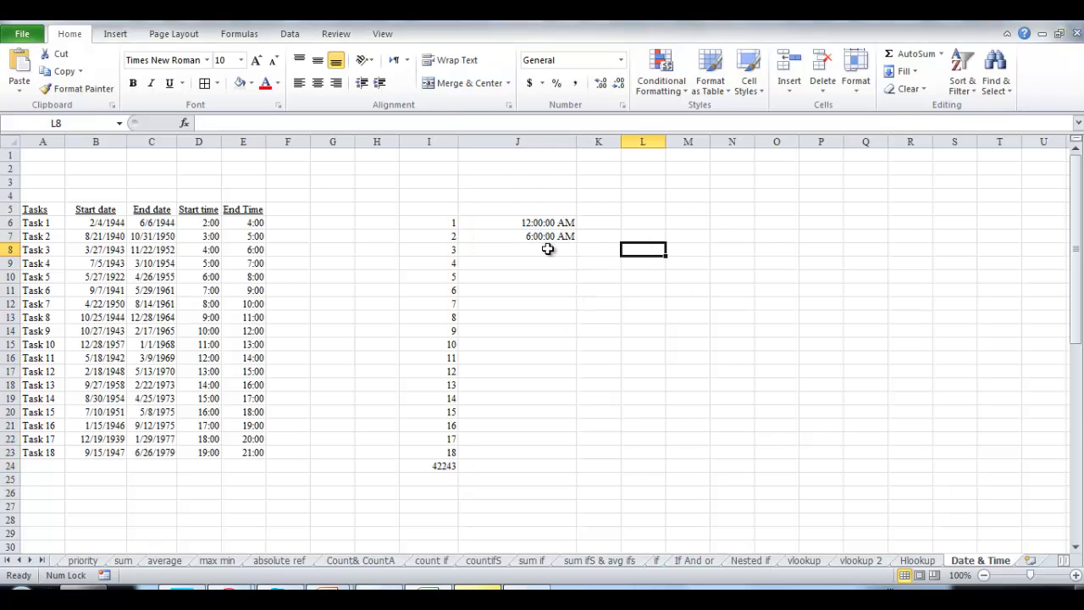
{"action": "left_click", "coordinate": [548, 249]}
{"action": "type", "text": ".5"}
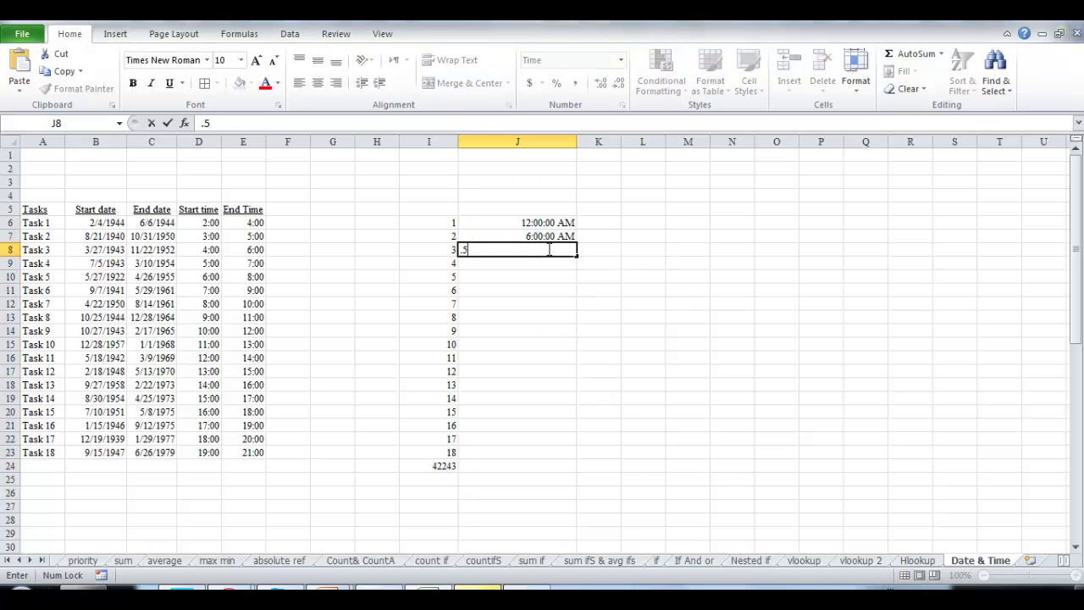
{"action": "left_click", "coordinate": [554, 290]}
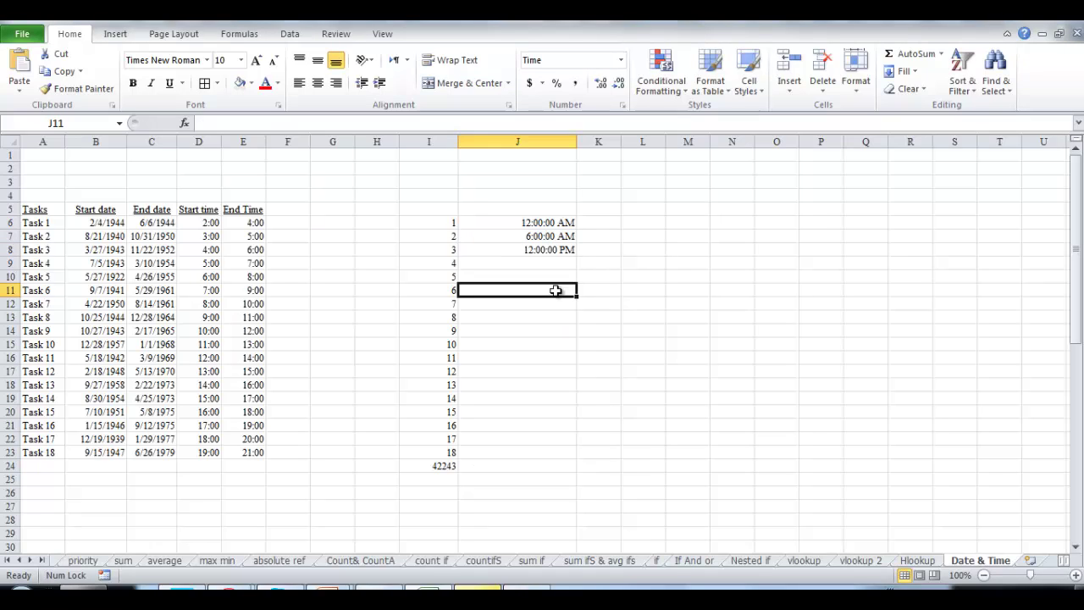
{"action": "left_click", "coordinate": [568, 249]}
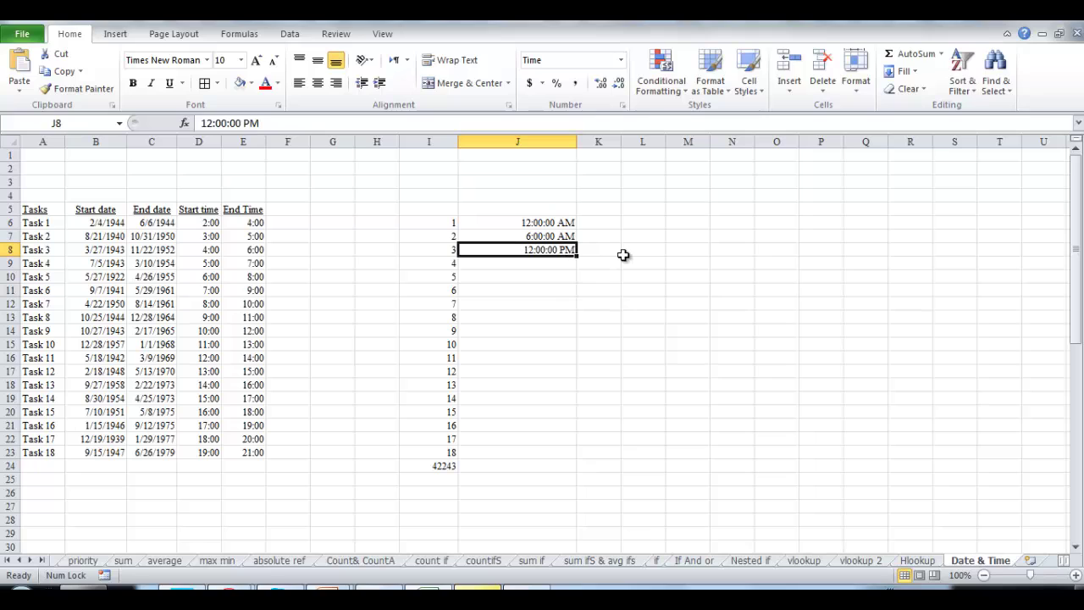
- Enter .00001 in cell J9, below the existing time values
{"action": "left_click", "coordinate": [565, 268]}
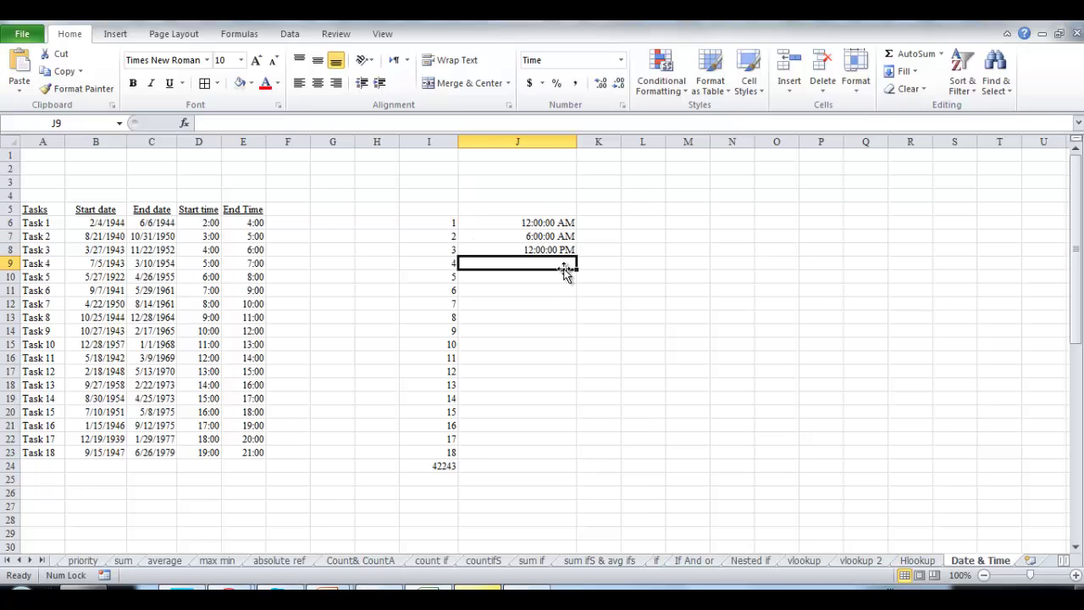
{"action": "type", "text": "."}
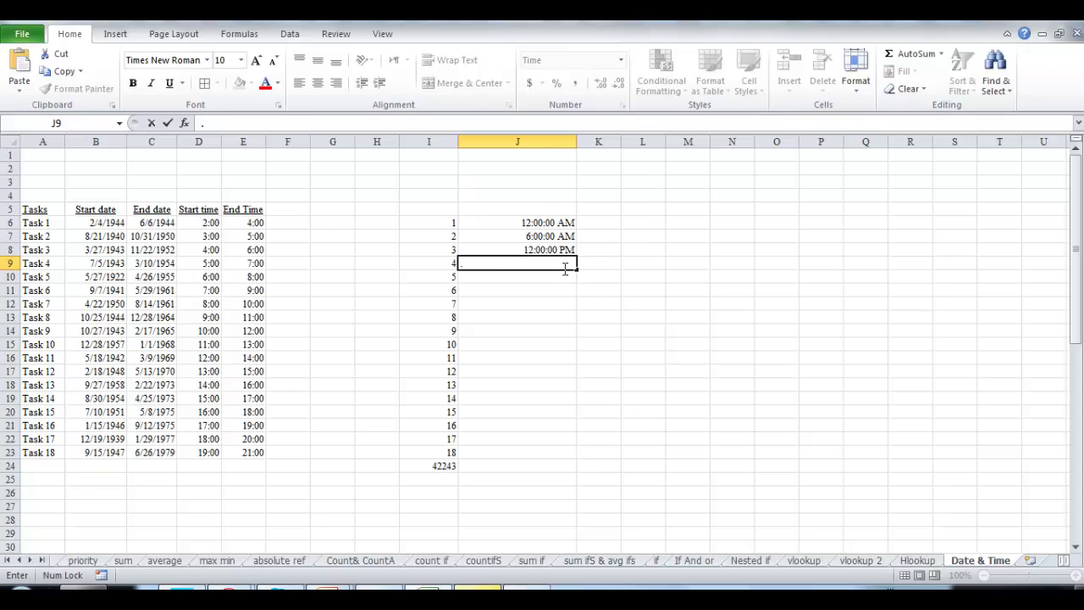
{"action": "type", "text": "00001"}
{"action": "key", "text": "Return"}
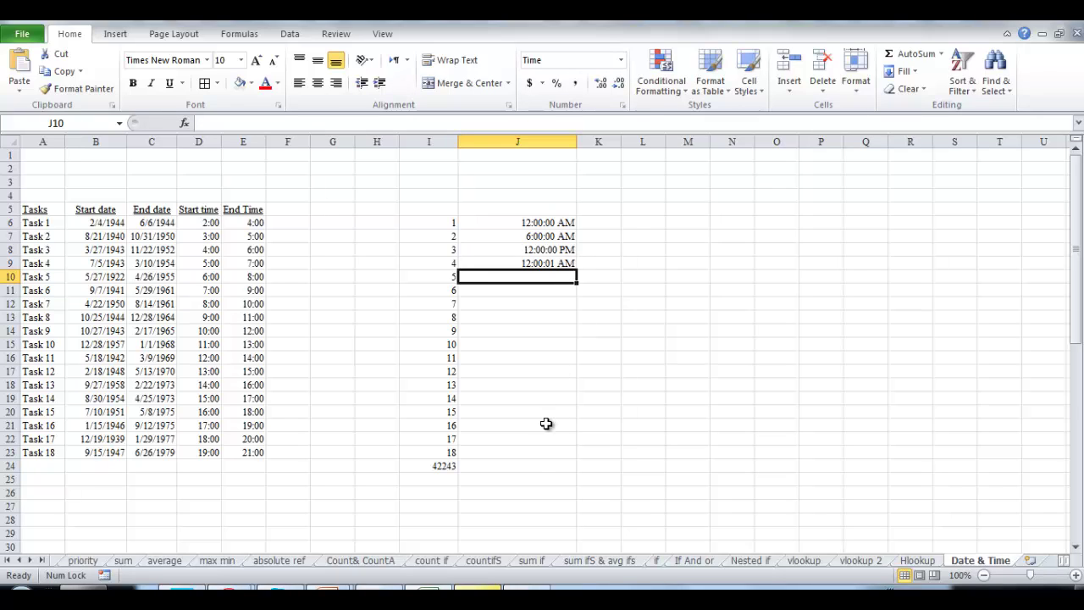
- Enter .99999 in cell J24, the last cell of the time-formatted range
{"action": "left_click", "coordinate": [539, 465]}
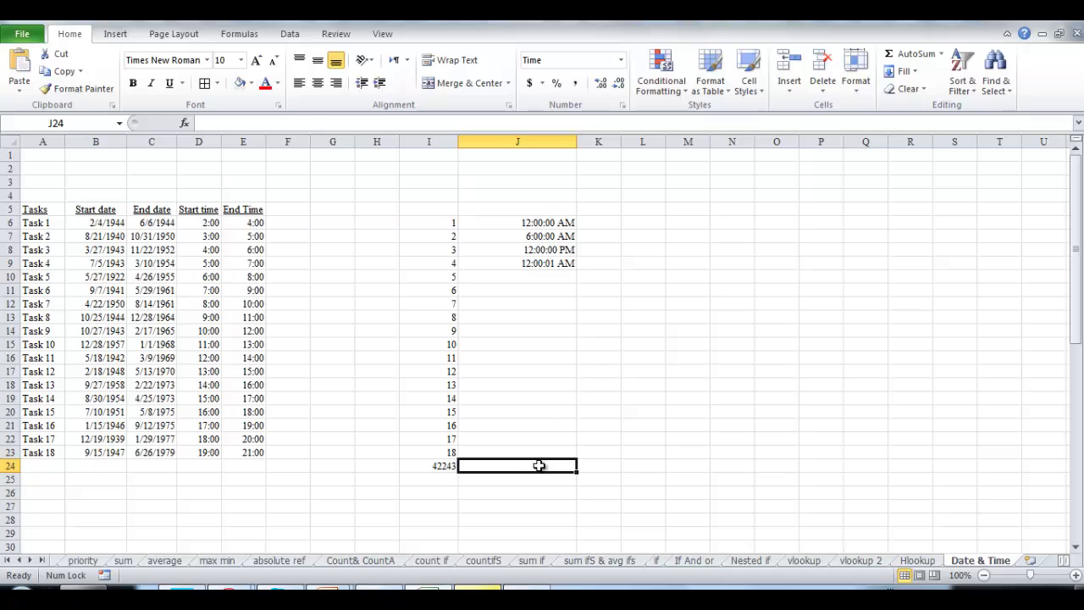
{"action": "type", "text": "."}
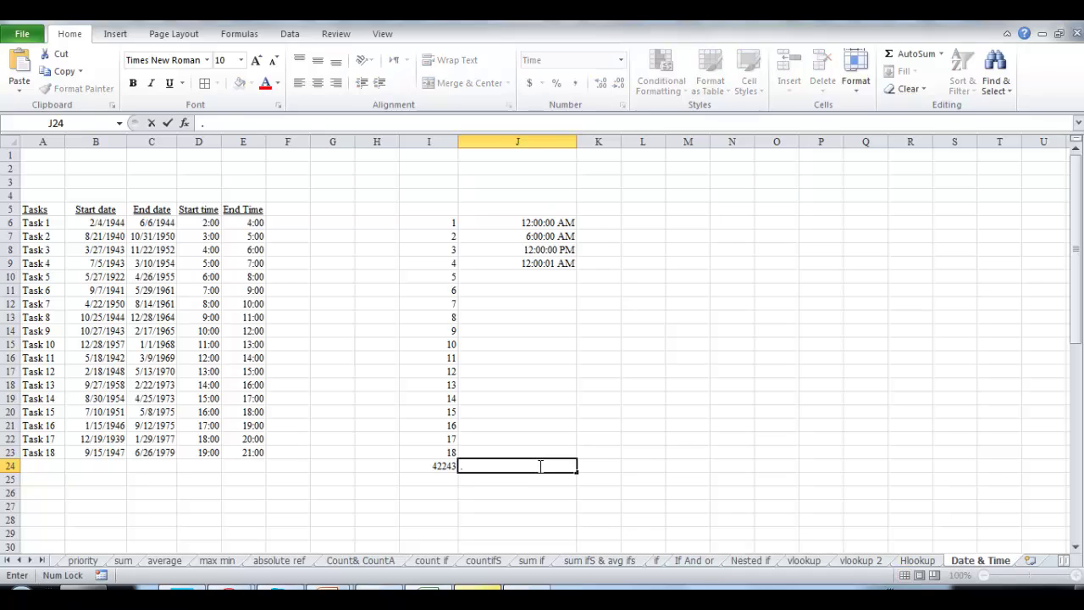
{"action": "type", "text": "99999"}
{"action": "key", "text": "Return"}
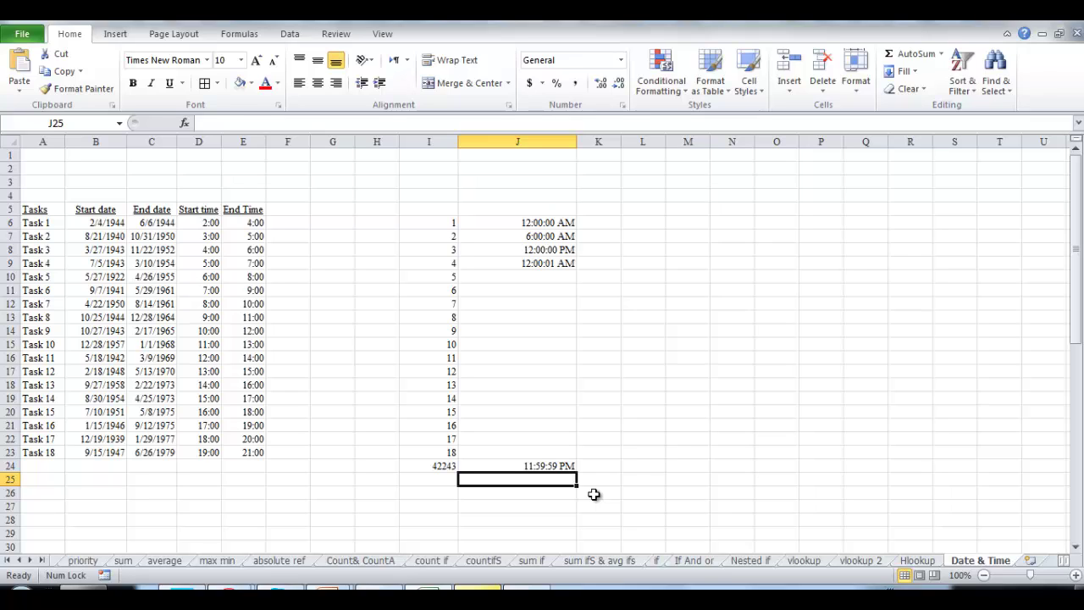
{"action": "key", "text": "Up"}
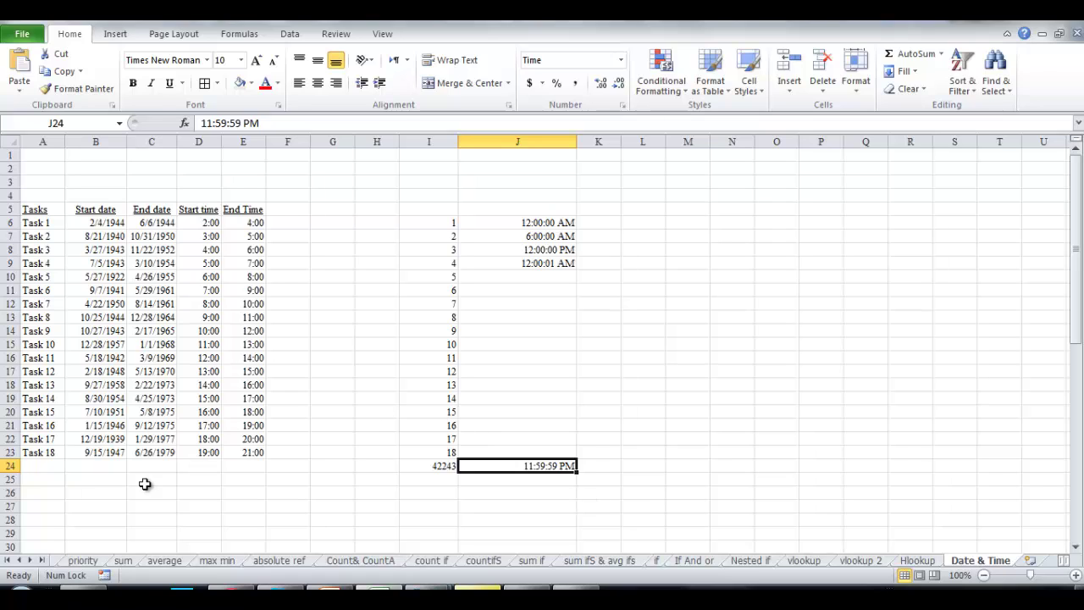
- Label cell A26 below the task list as Today
{"action": "left_click", "coordinate": [48, 495]}
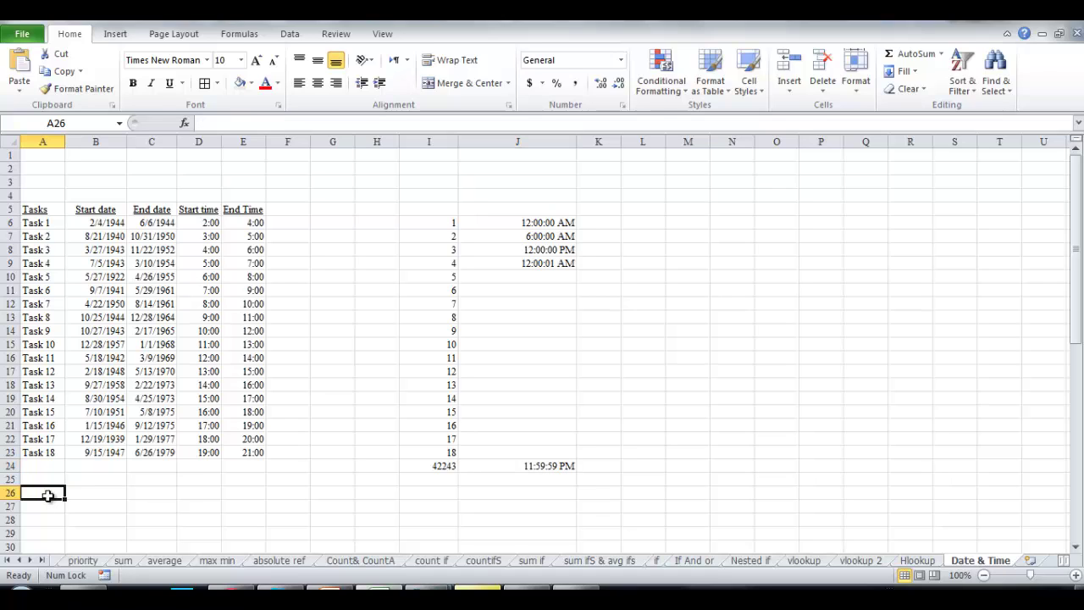
{"action": "type", "text": "T"}
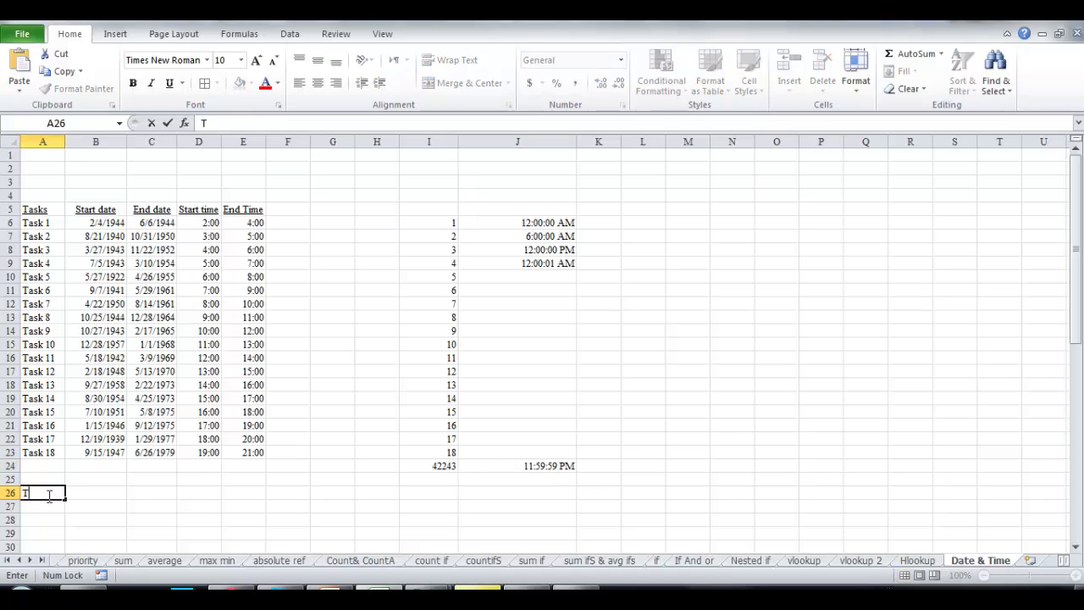
{"action": "type", "text": "oday"}
{"action": "key", "text": "ctrl+Return"}
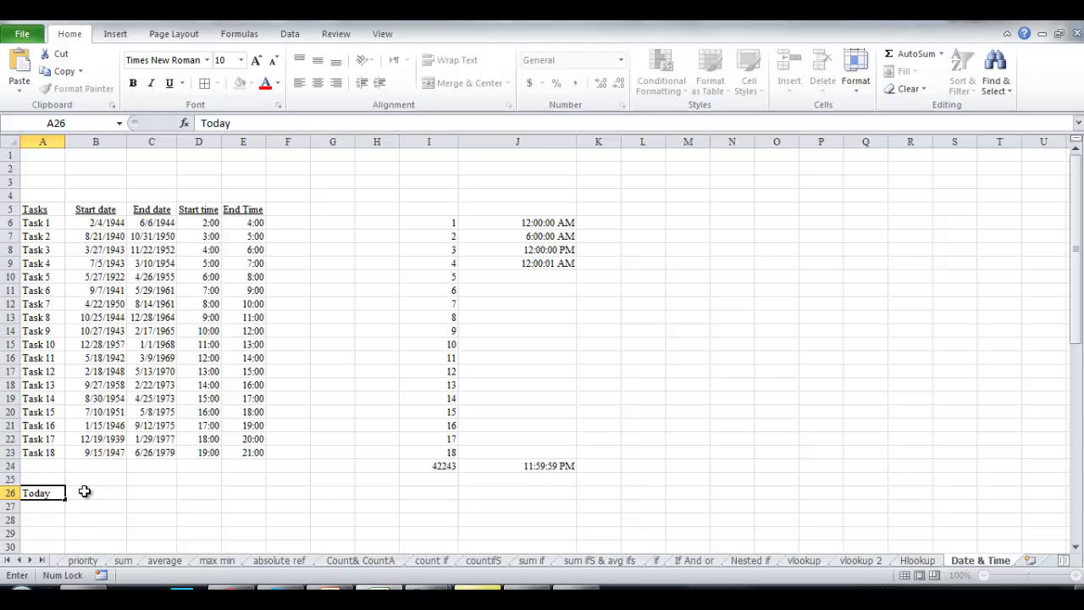
- Enter the formula =TODAY() in cell B26 next to the Today label
{"action": "left_click", "coordinate": [85, 491]}
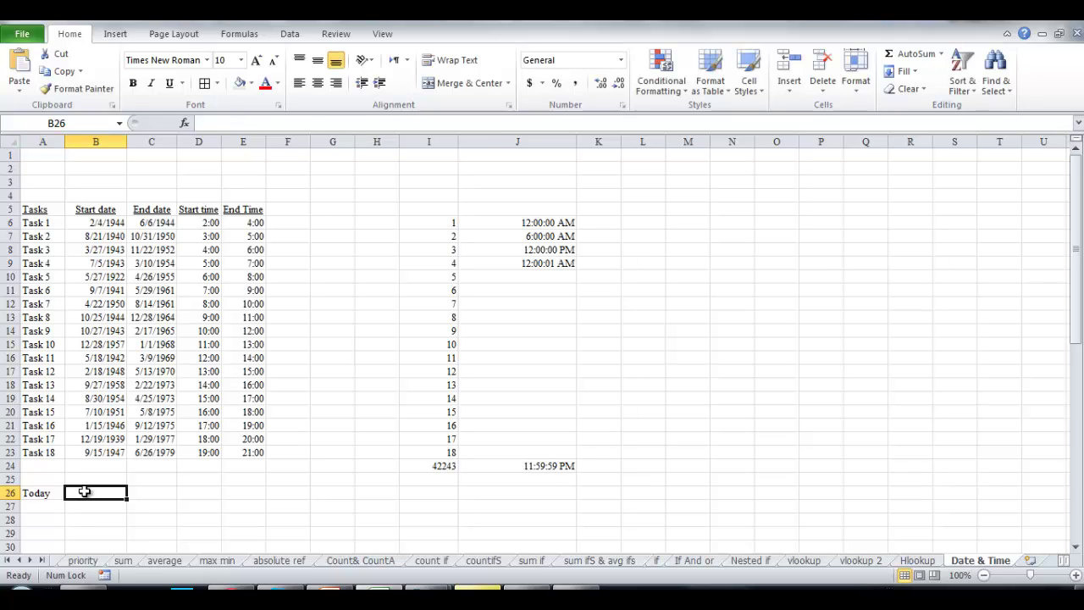
{"action": "type", "text": "="}
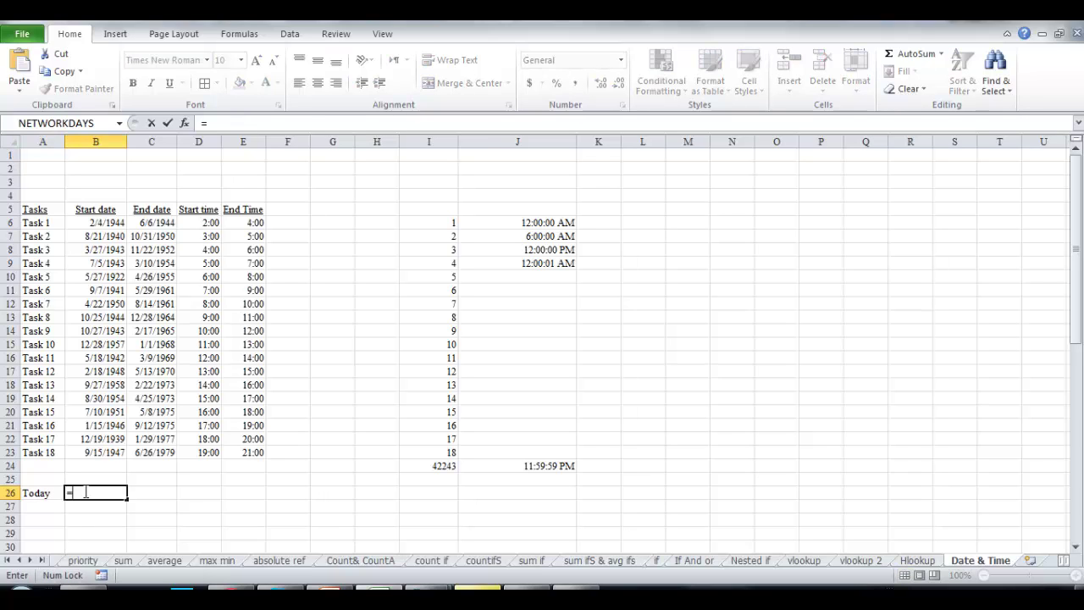
{"action": "type", "text": "to"}
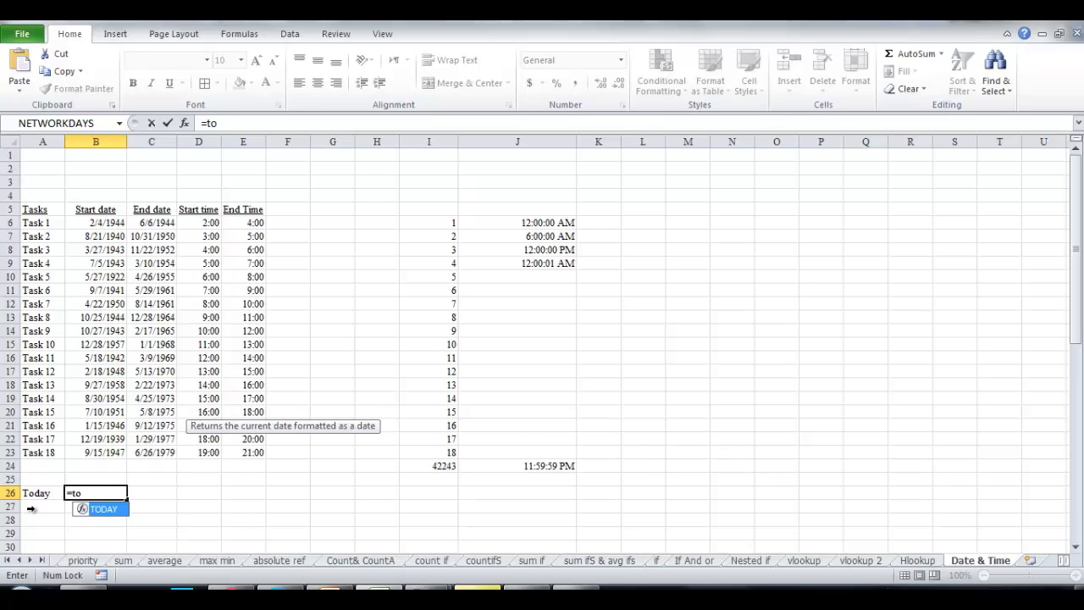
{"action": "double_click", "coordinate": [108, 513]}
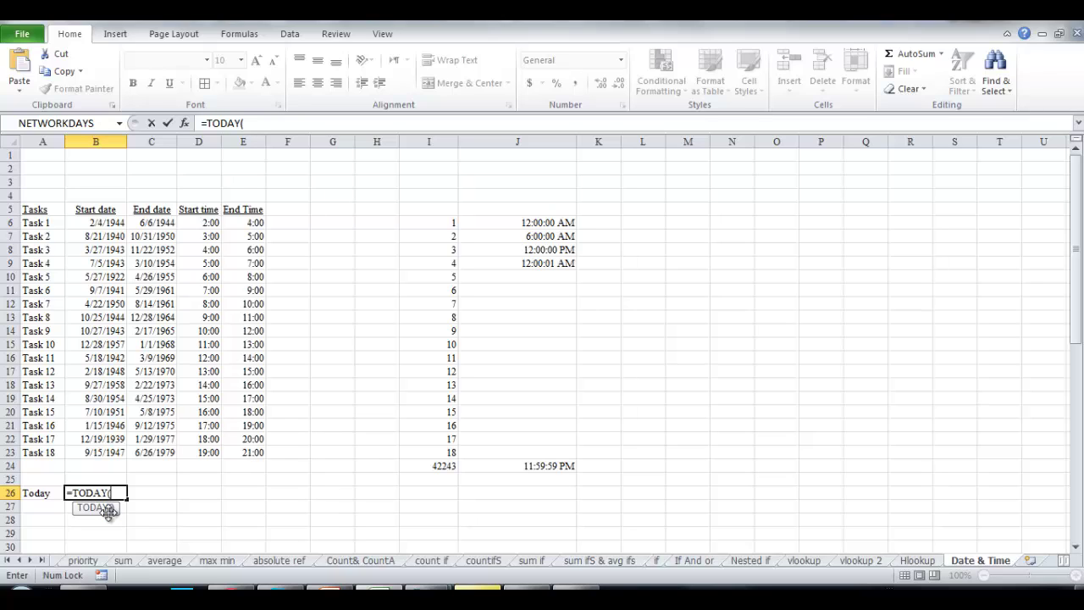
{"action": "type", "text": ")"}
{"action": "key", "text": "Return"}
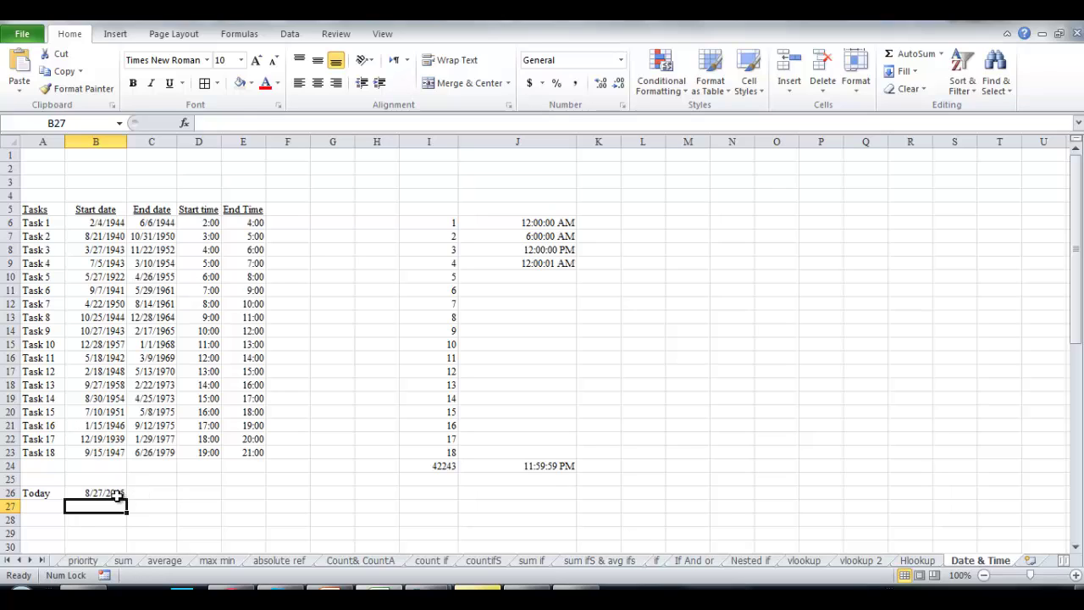
{"action": "left_click", "coordinate": [118, 495]}
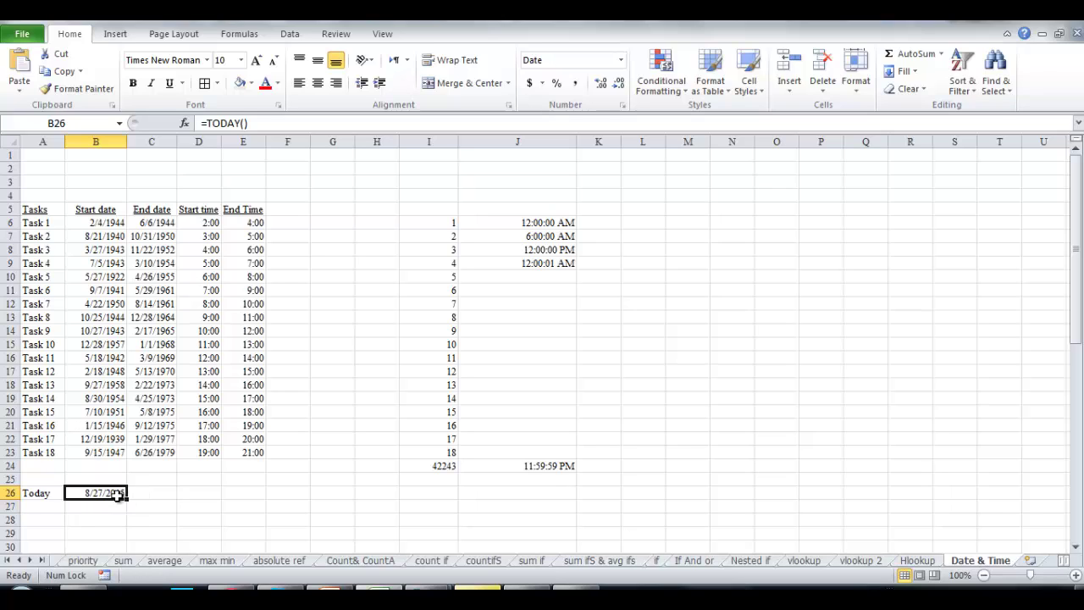
- Label cell A27 as Now and enter the formula =NOW() in cell B27
{"action": "left_click", "coordinate": [54, 510]}
{"action": "type", "text": "Now"}
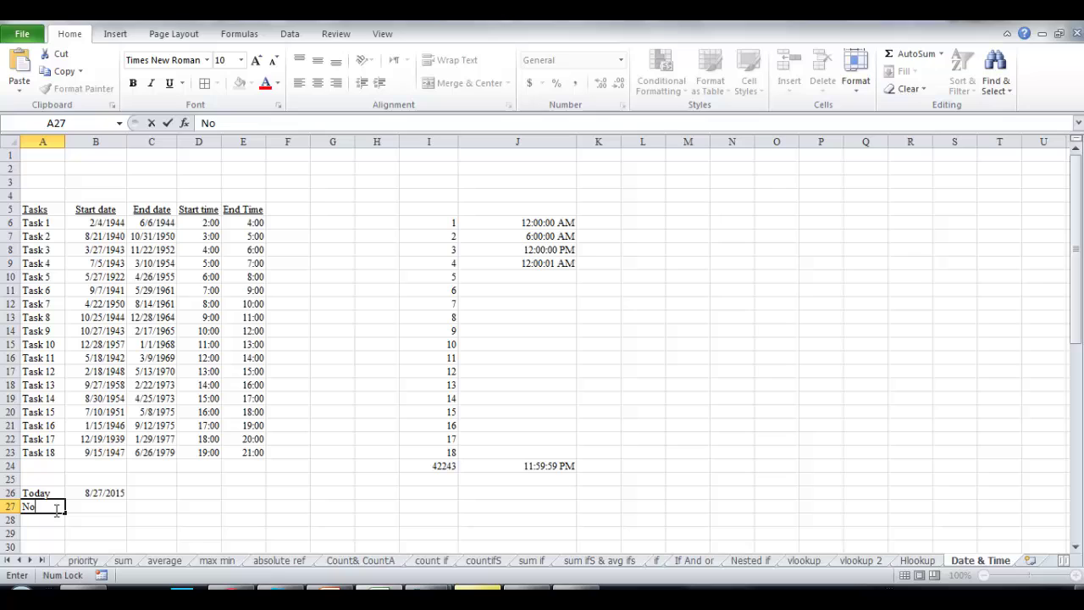
{"action": "left_click", "coordinate": [105, 506]}
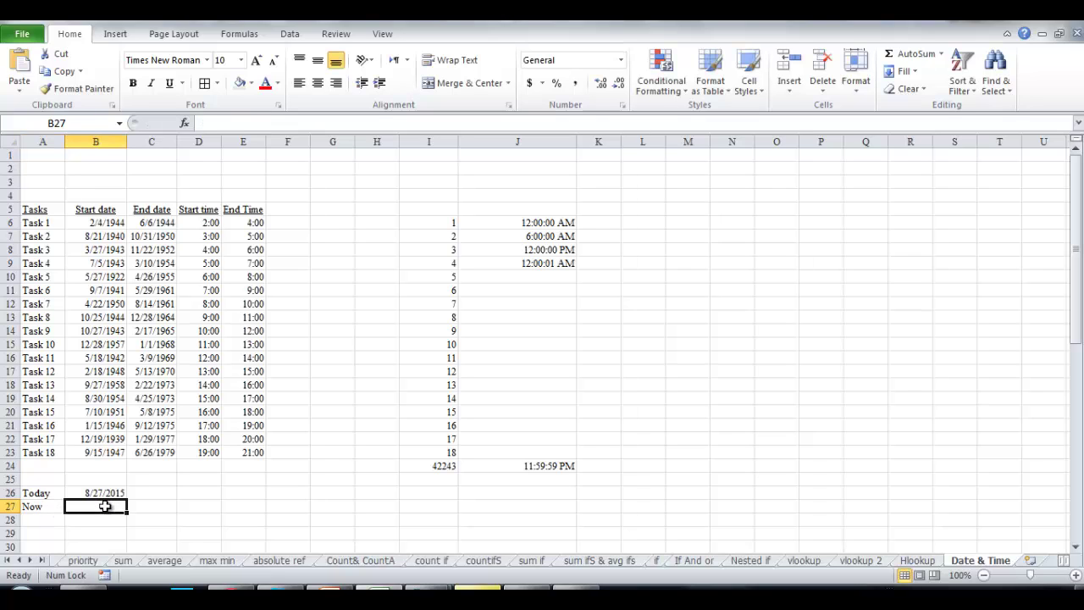
{"action": "type", "text": "="}
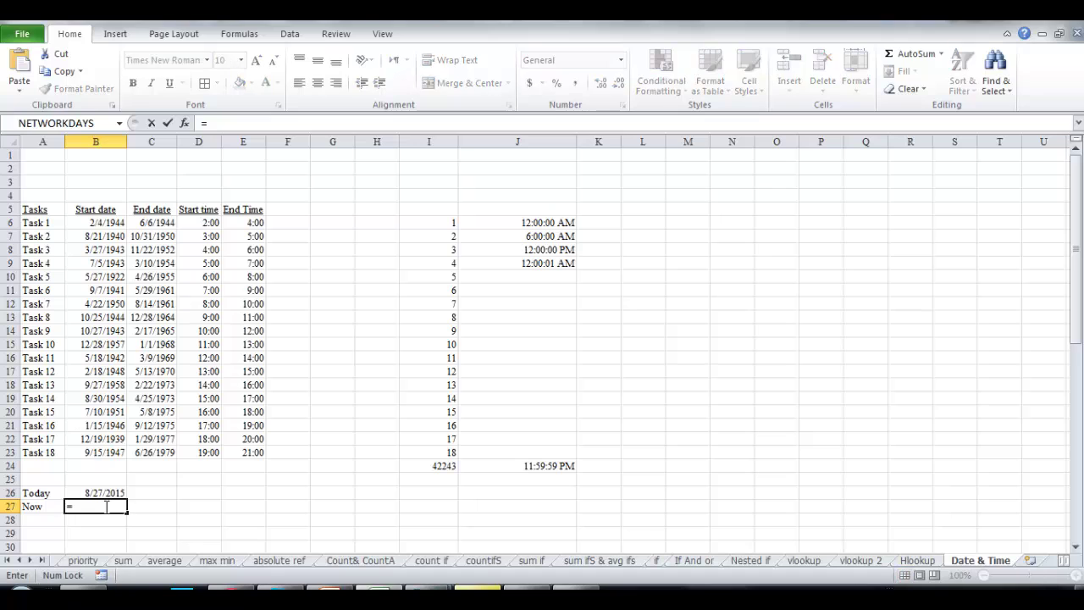
{"action": "type", "text": "no"}
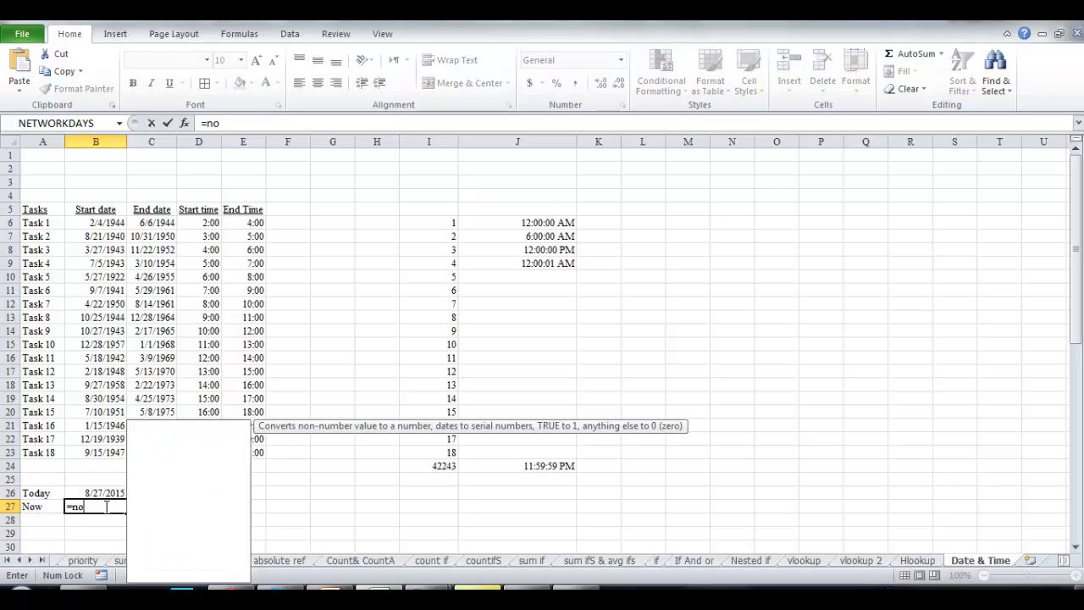
{"action": "type", "text": "w"}
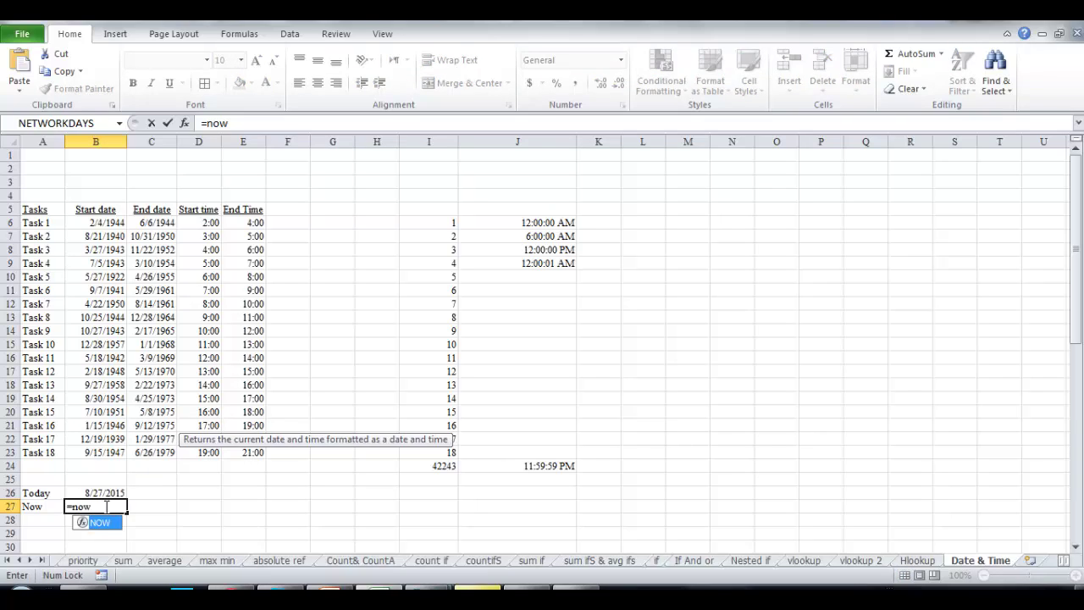
{"action": "type", "text": "()"}
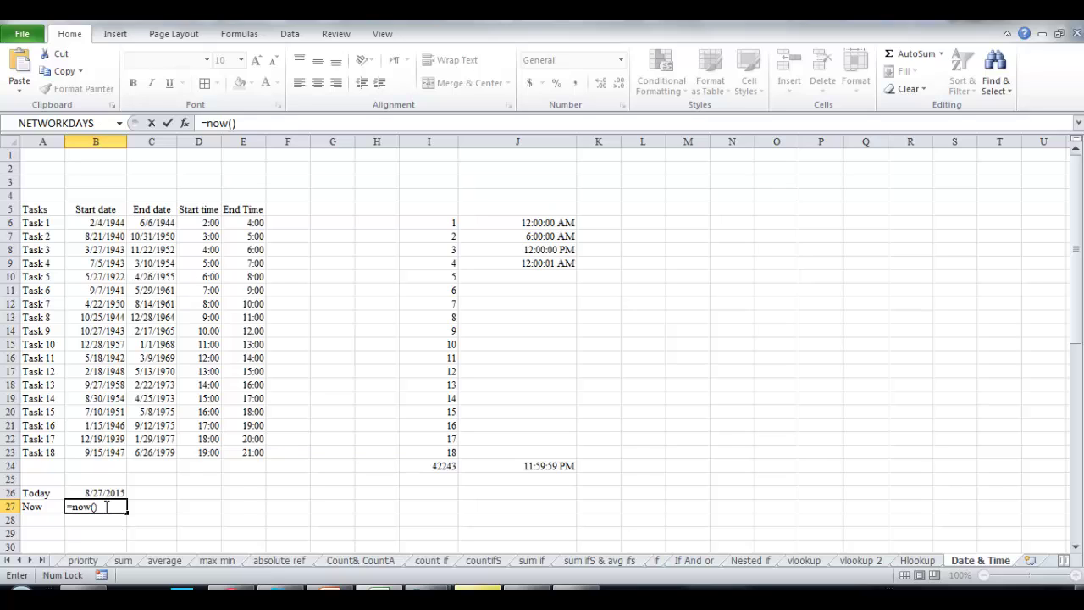
{"action": "key", "text": "Return"}
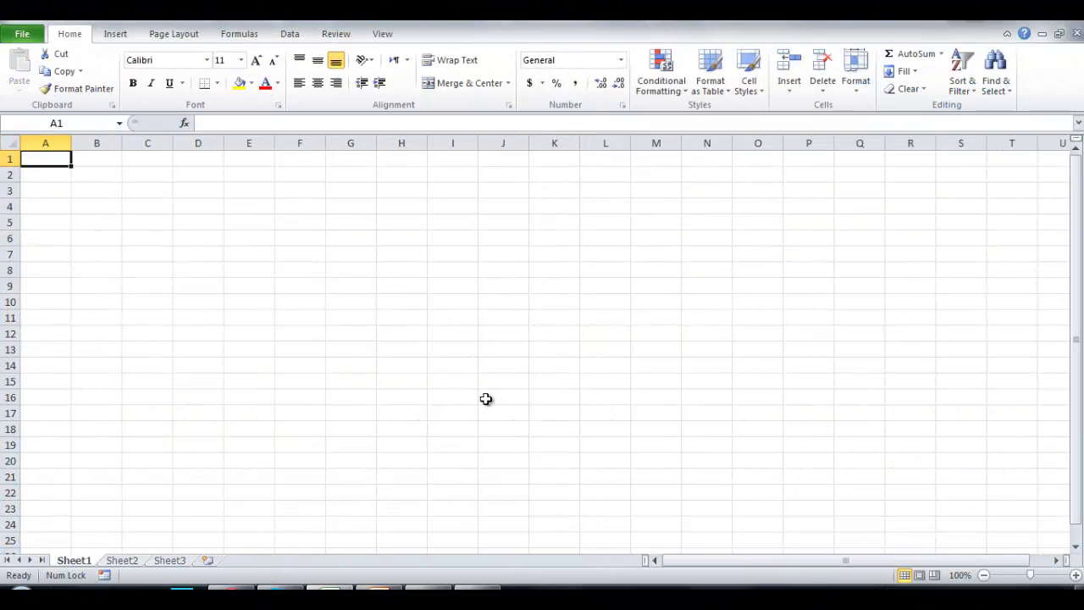
- Reopen the recent workbook all functions 2015.xlsx and check the TODAY and NOW cells B26 and B27
{"action": "left_click", "coordinate": [23, 34]}
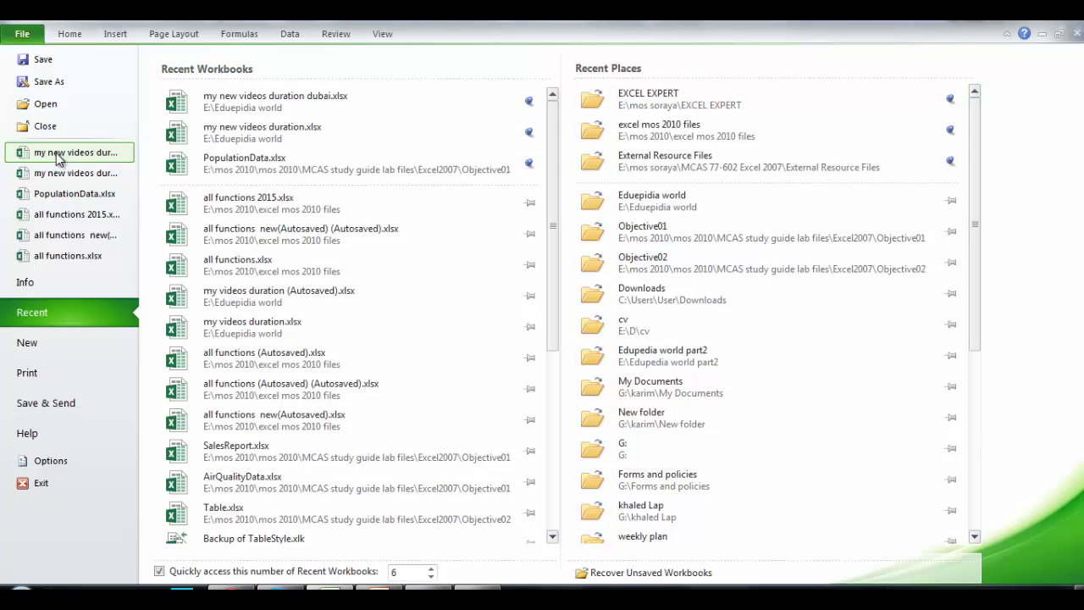
{"action": "left_click", "coordinate": [264, 204]}
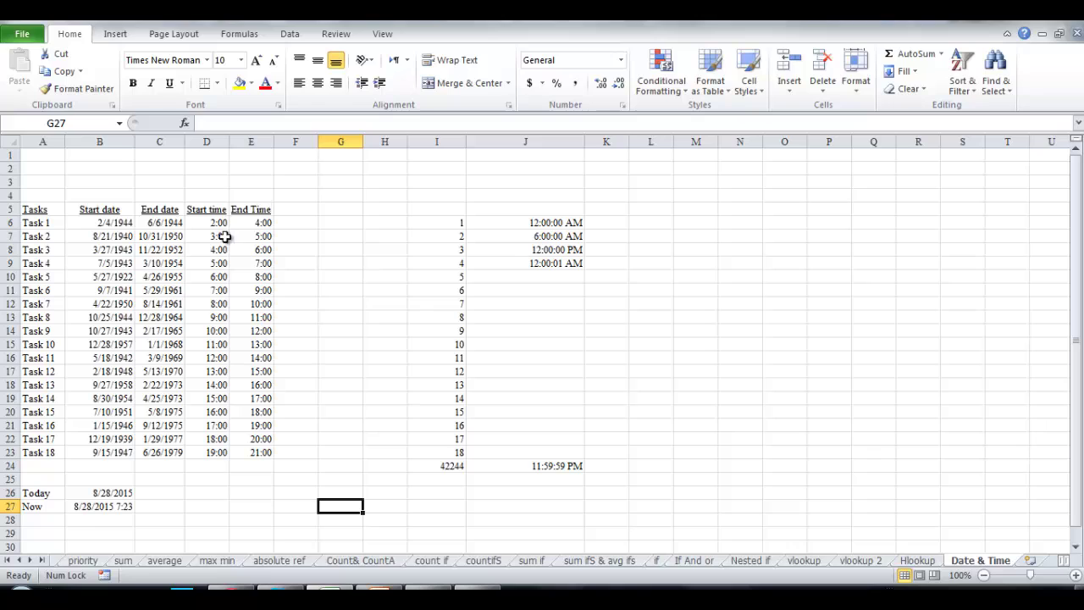
{"action": "left_click", "coordinate": [124, 494]}
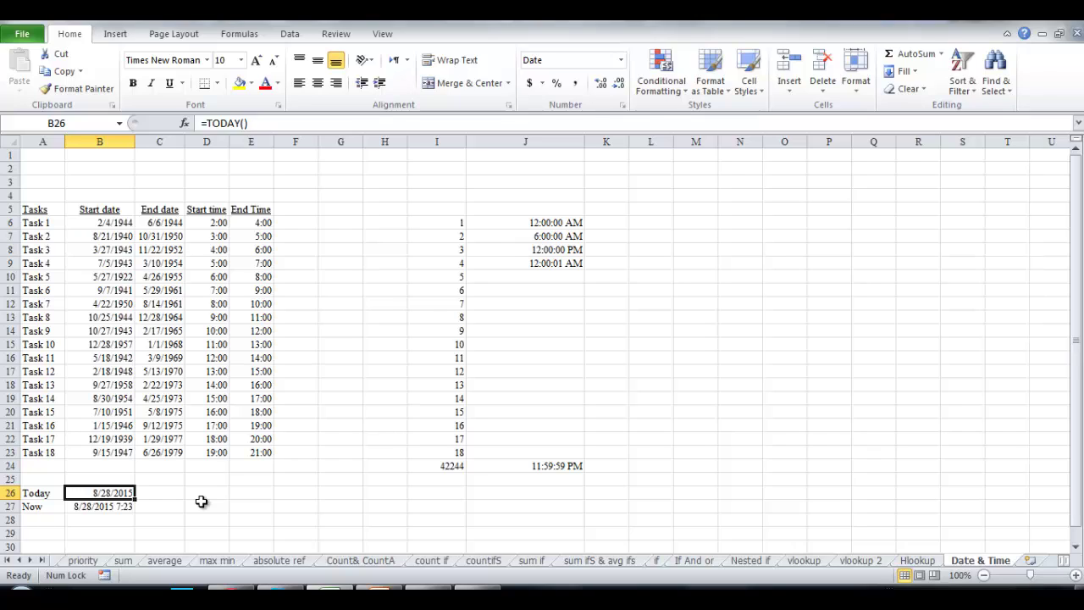
{"action": "left_click", "coordinate": [124, 506]}
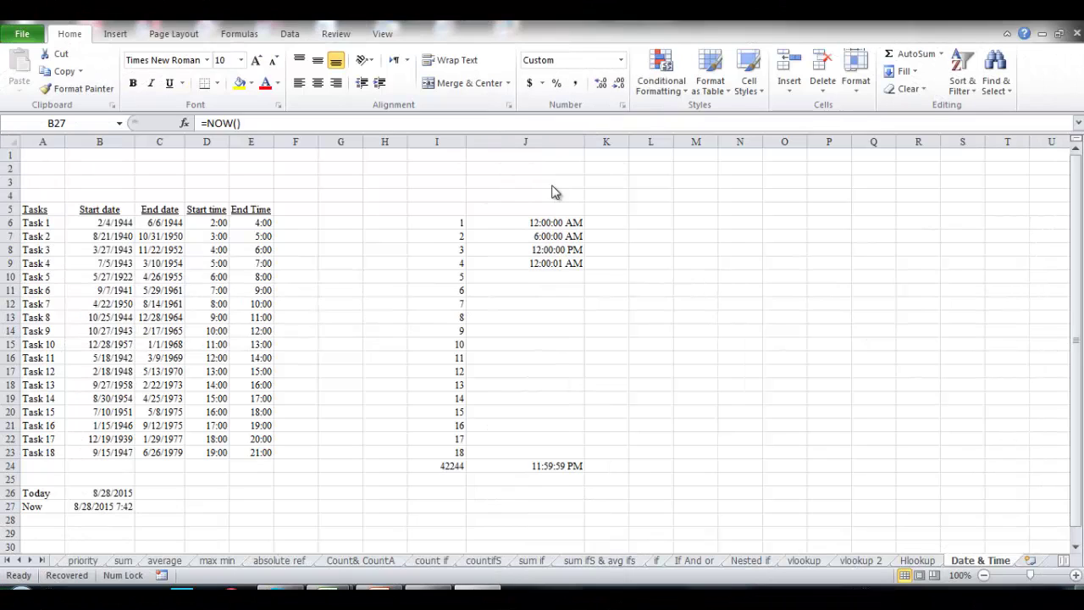
- Enter the formula =HOUR(J6) in cell K6 and fill it down through K24
{"action": "left_click", "coordinate": [598, 222]}
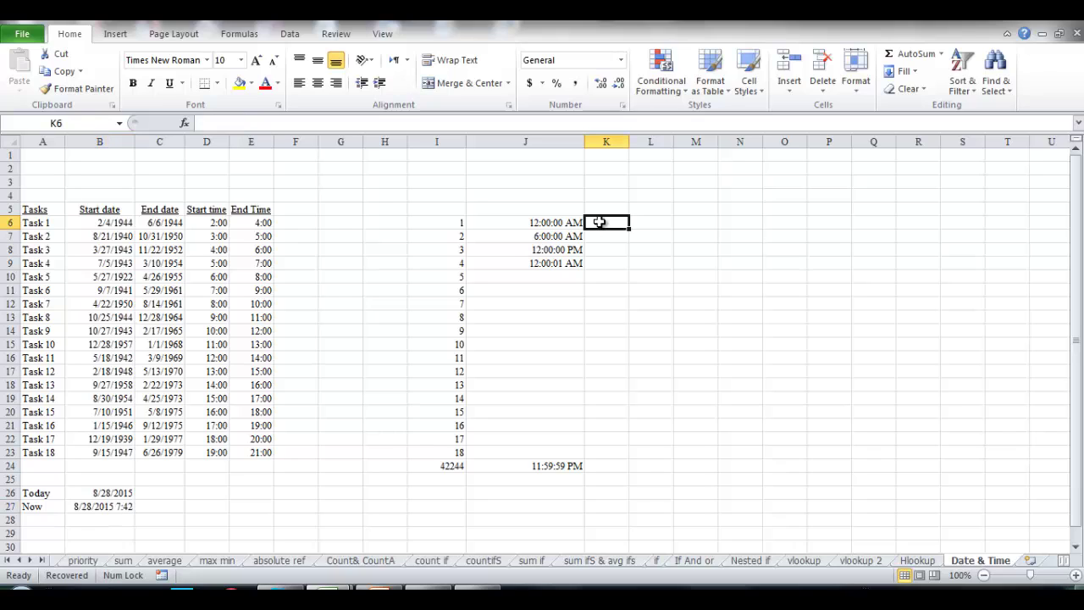
{"action": "type", "text": "=hou"}
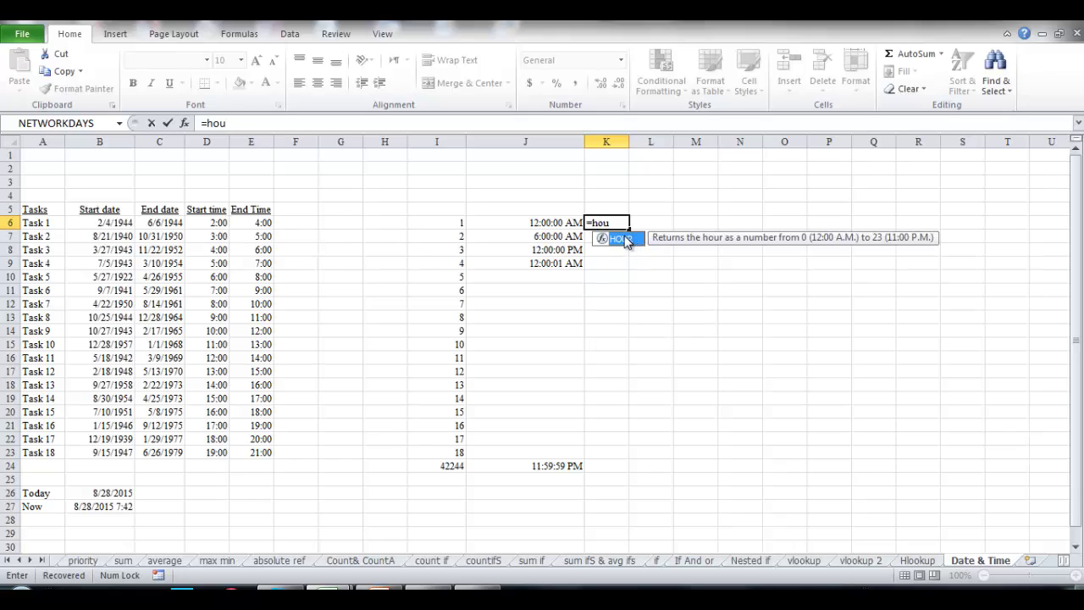
{"action": "double_click", "coordinate": [622, 238]}
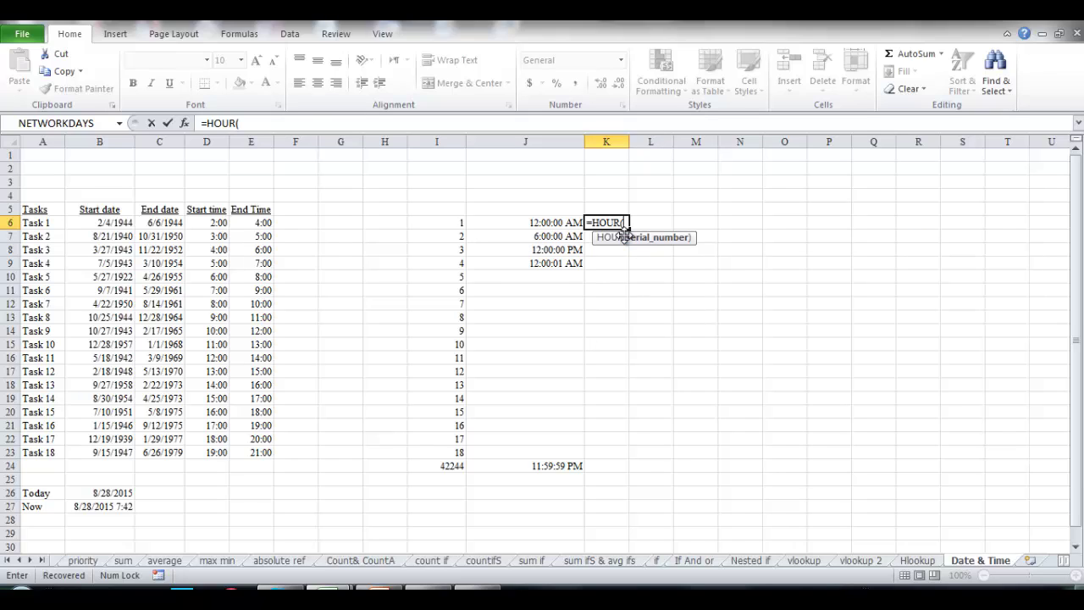
{"action": "left_click", "coordinate": [559, 224]}
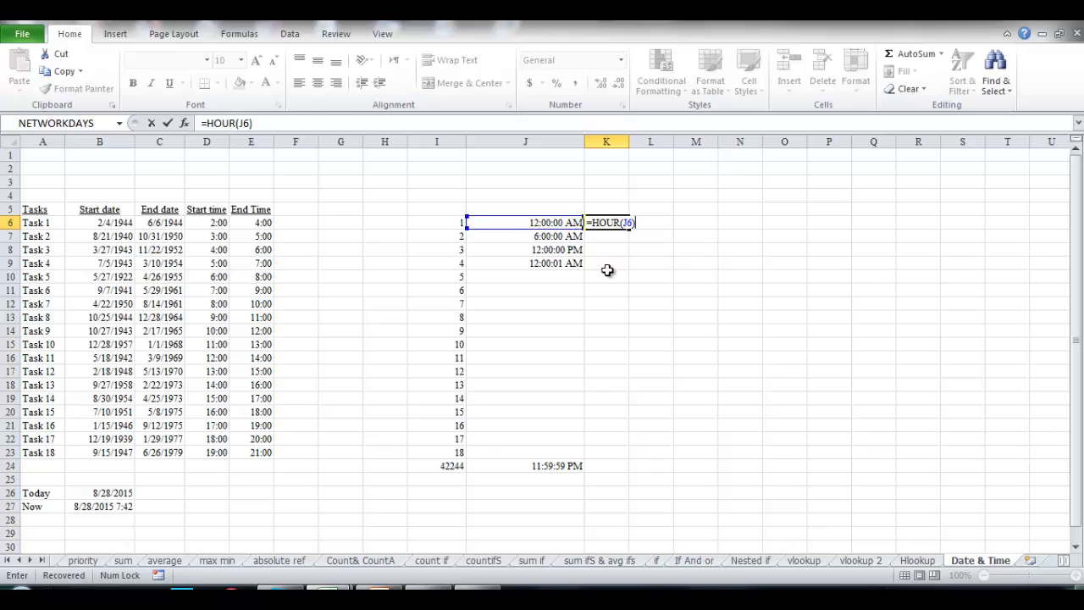
{"action": "key", "text": "Return"}
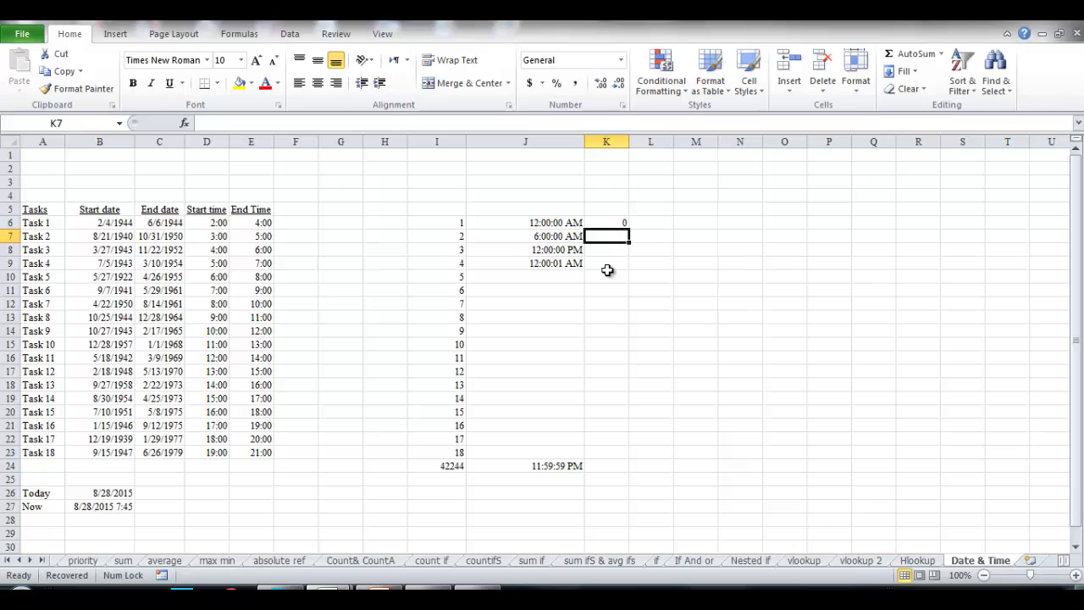
{"action": "left_click", "coordinate": [620, 223]}
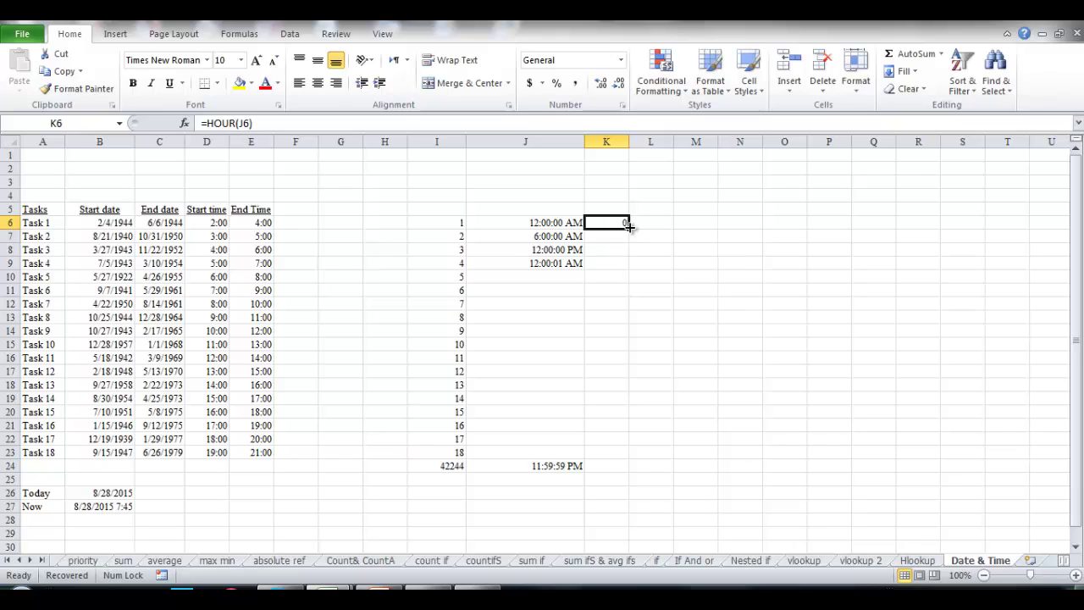
{"action": "left_click_drag", "start_coordinate": [629, 226], "coordinate": [631, 470]}
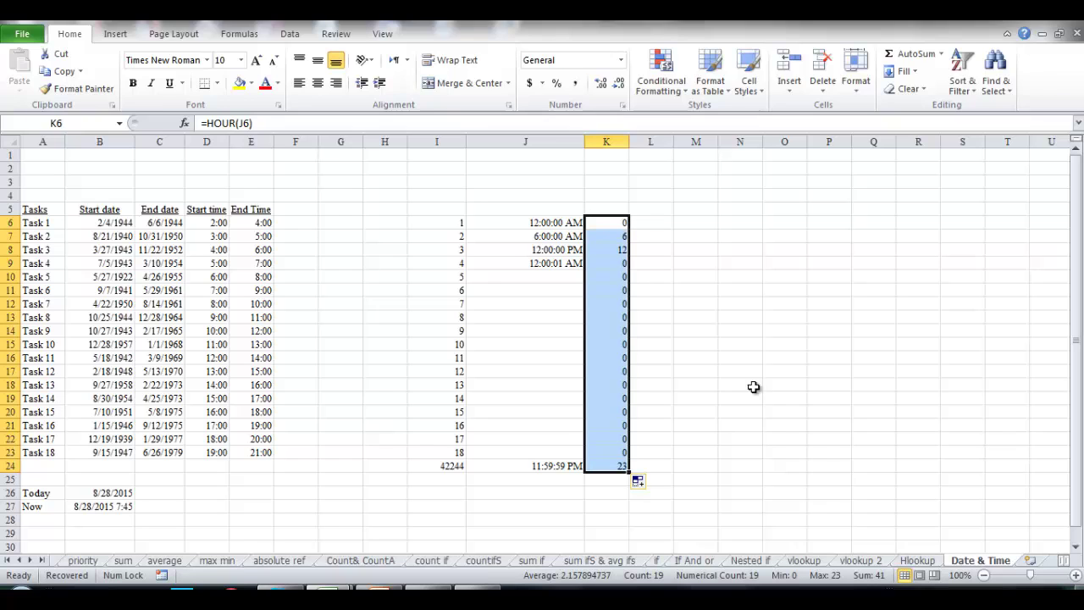
- Compare the HOUR results in K7, K8 and K24 with the matching times in column J
{"action": "left_click", "coordinate": [593, 240]}
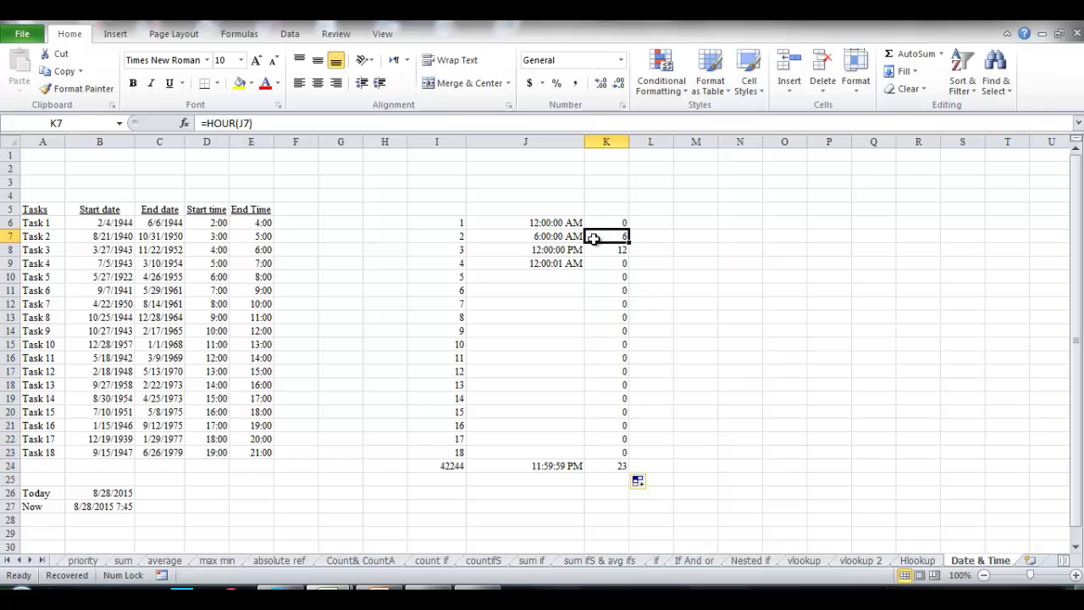
{"action": "left_click", "coordinate": [561, 237]}
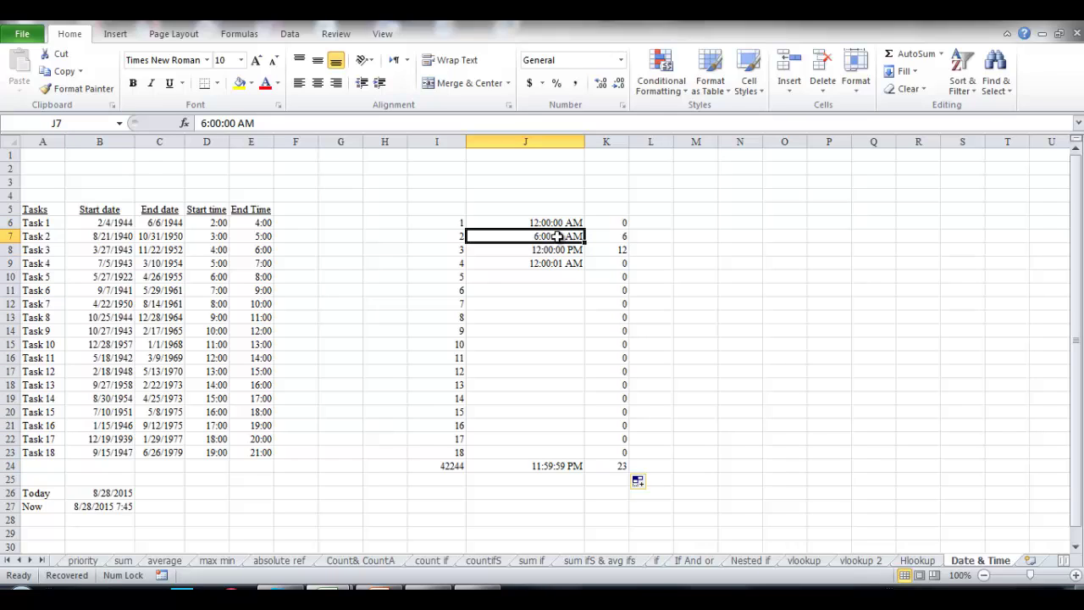
{"action": "left_click", "coordinate": [623, 237]}
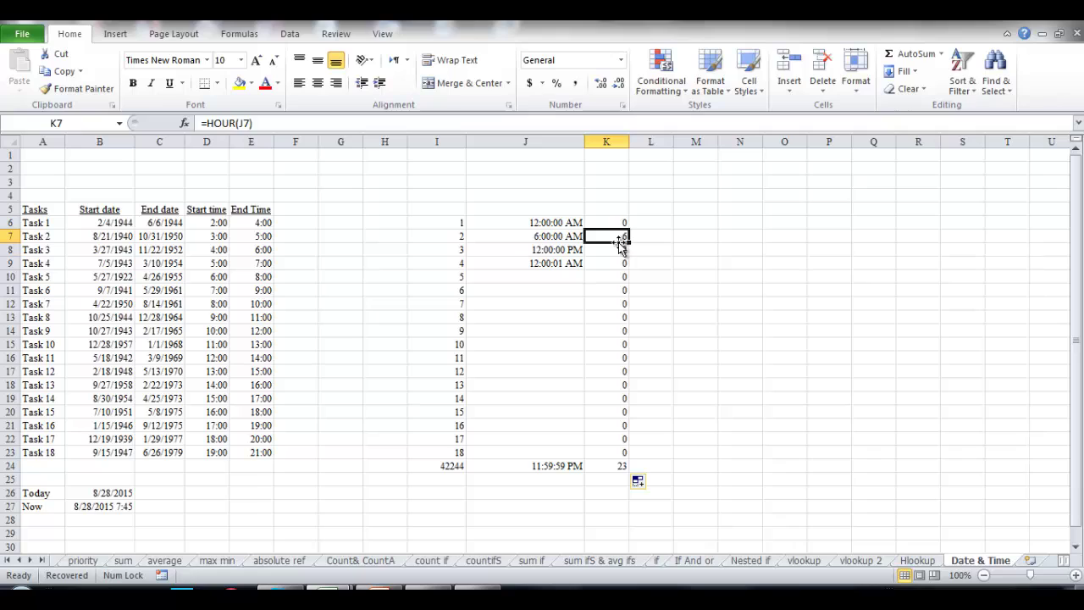
{"action": "left_click", "coordinate": [621, 252]}
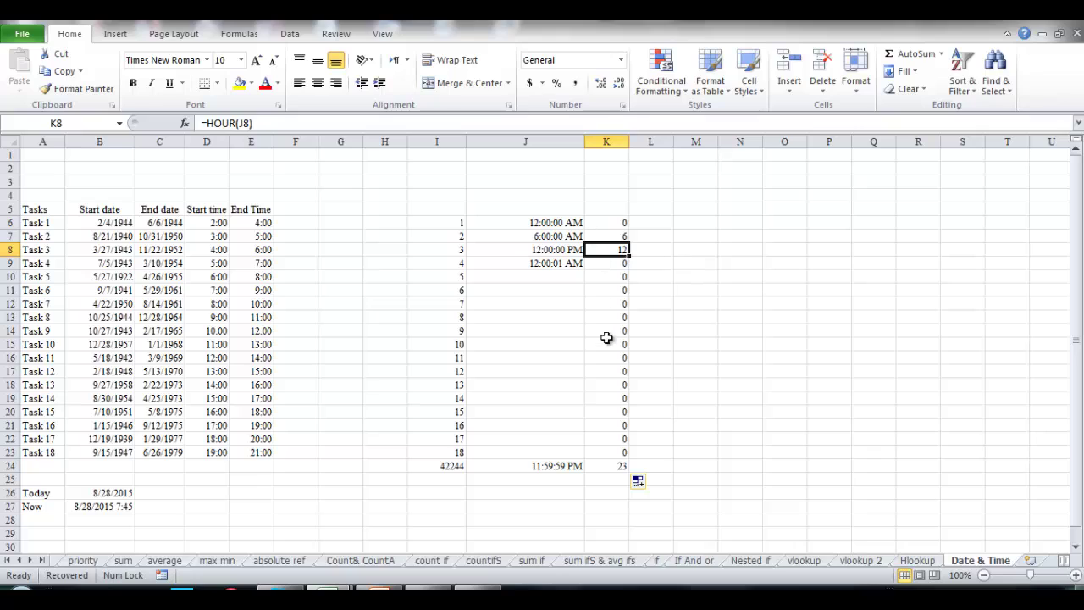
{"action": "left_click", "coordinate": [620, 467]}
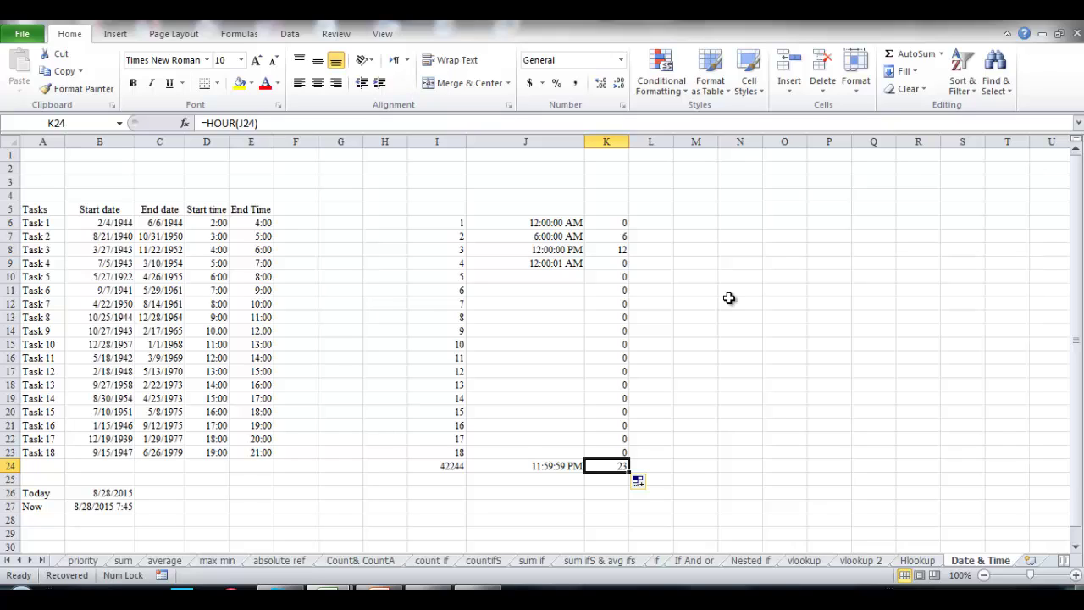
- Add the column headings Hrs, Min and Sec in cells K5, L5 and M5
{"action": "left_click", "coordinate": [626, 210]}
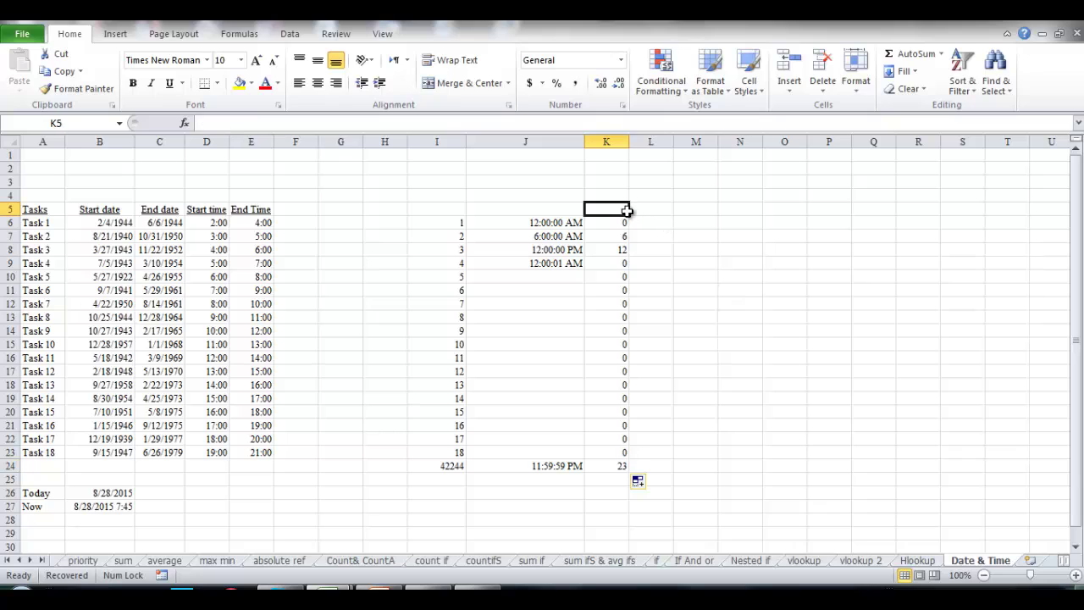
{"action": "type", "text": "Hrs"}
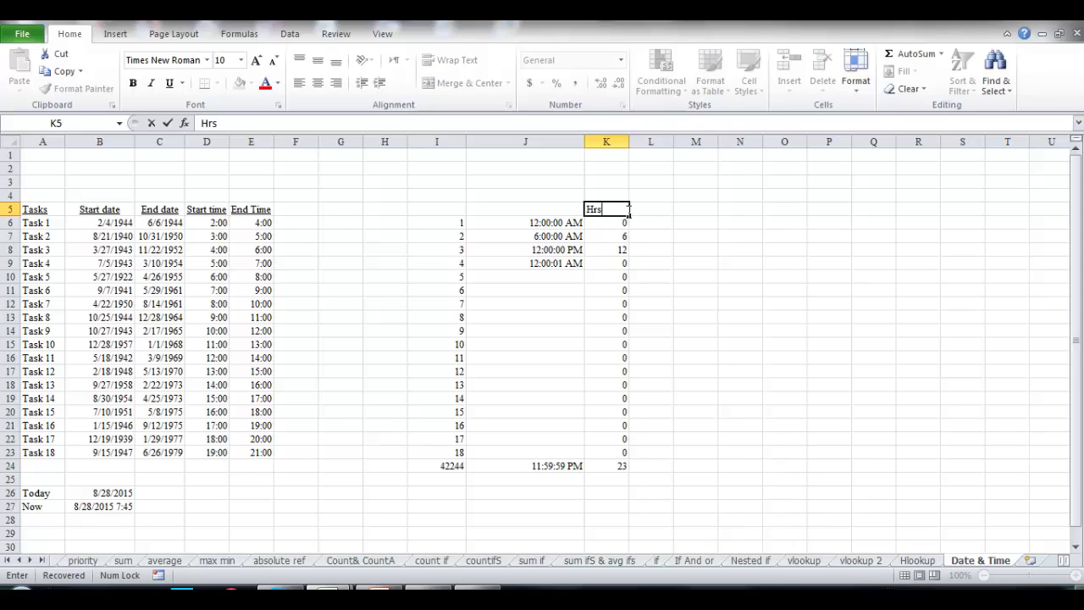
{"action": "left_click", "coordinate": [652, 210]}
{"action": "type", "text": "Mi"}
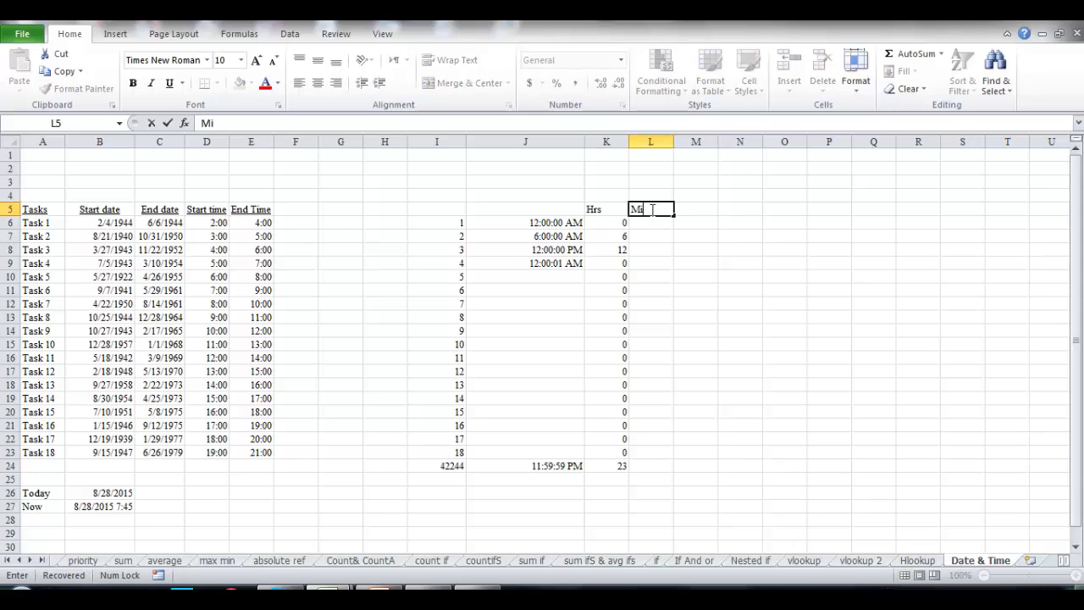
{"action": "type", "text": "n"}
{"action": "left_click", "coordinate": [682, 223]}
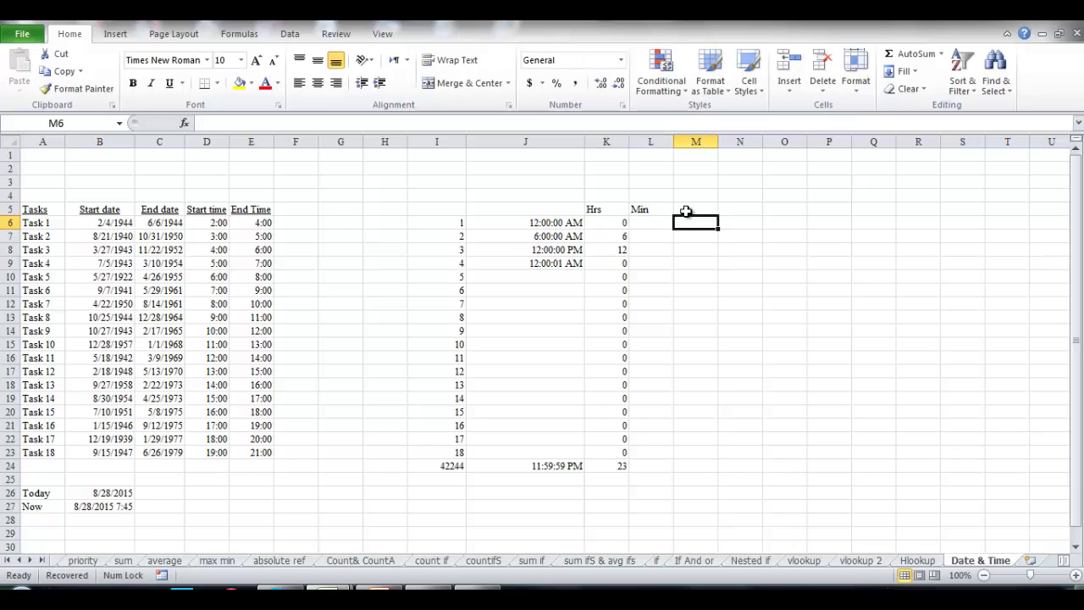
{"action": "left_click", "coordinate": [686, 211]}
{"action": "type", "text": "Sec"}
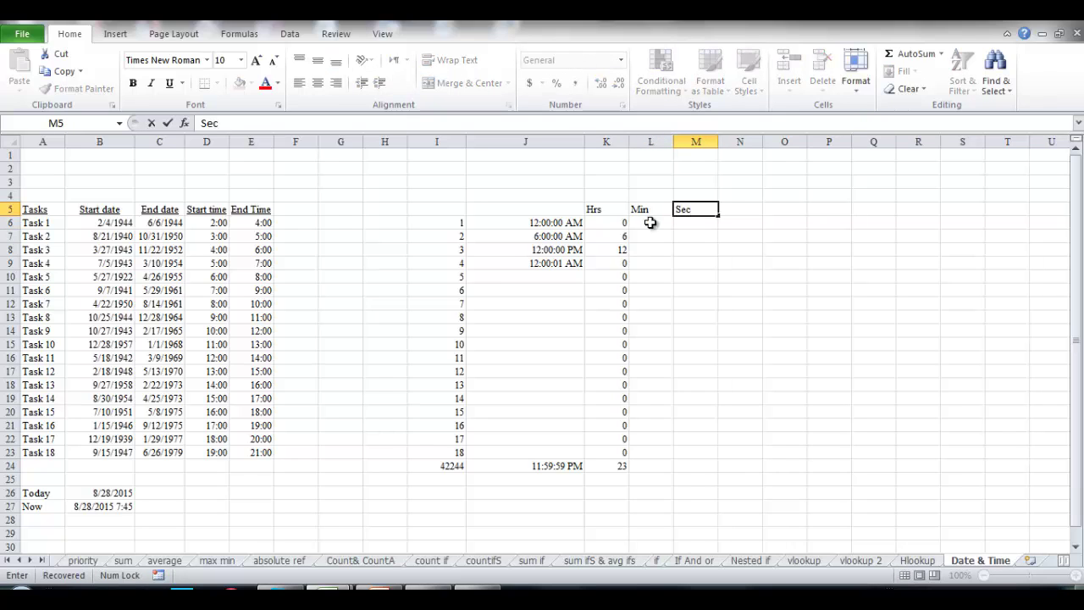
- Enter the formula =MINUTE(J6) in cell L6 and fill it down through L24
{"action": "left_click", "coordinate": [648, 222]}
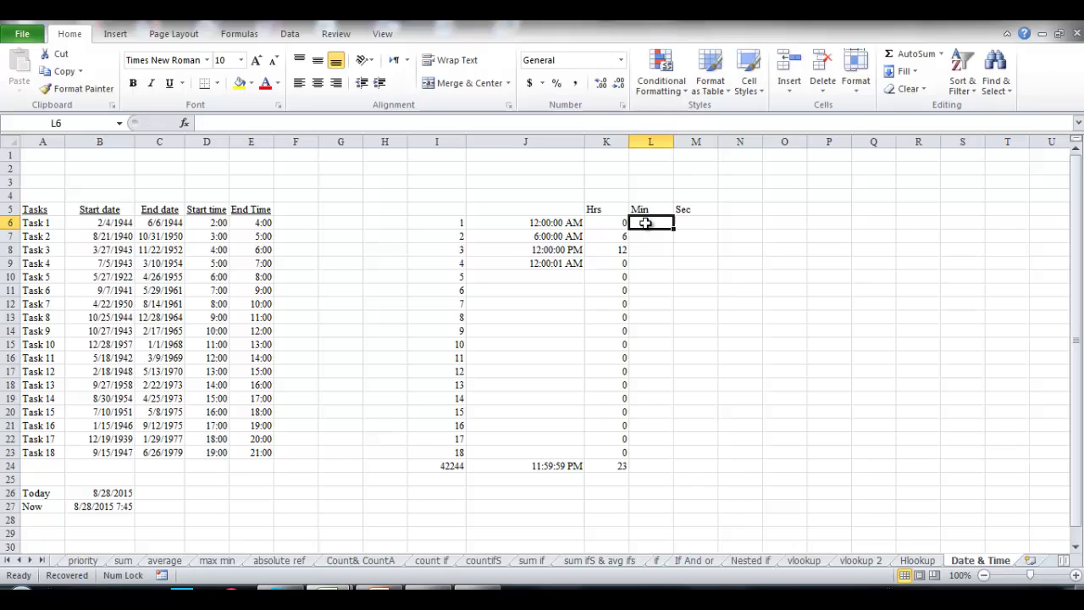
{"action": "type", "text": "=m"}
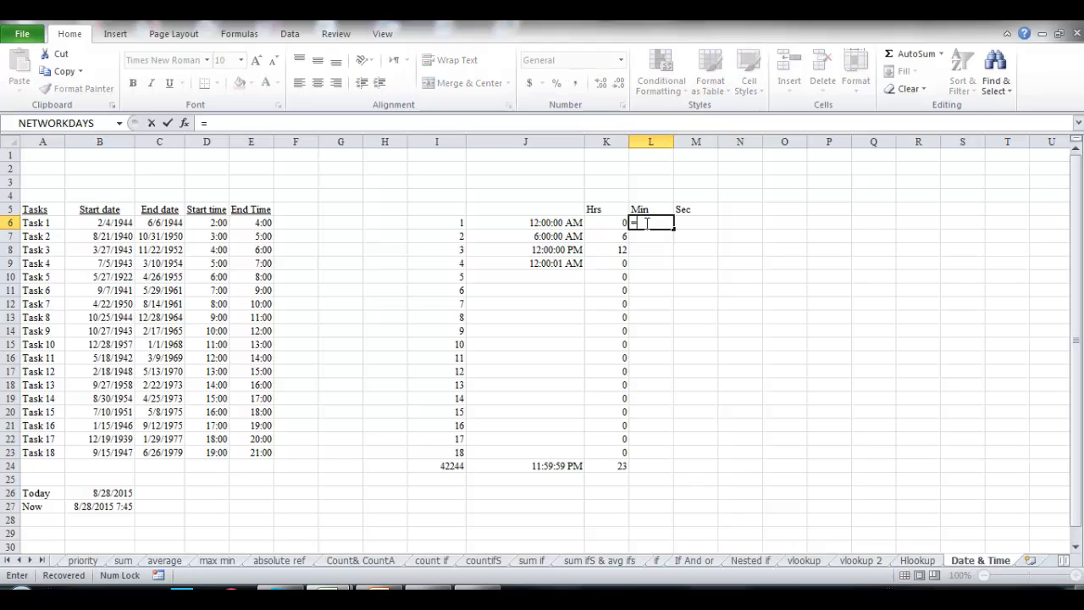
{"action": "type", "text": "i"}
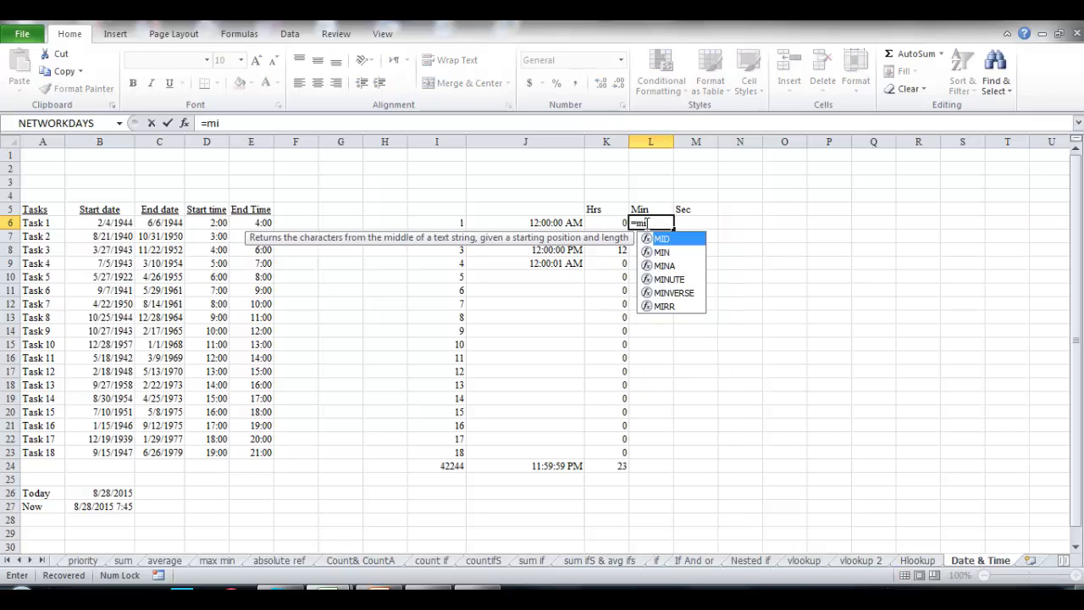
{"action": "type", "text": "n"}
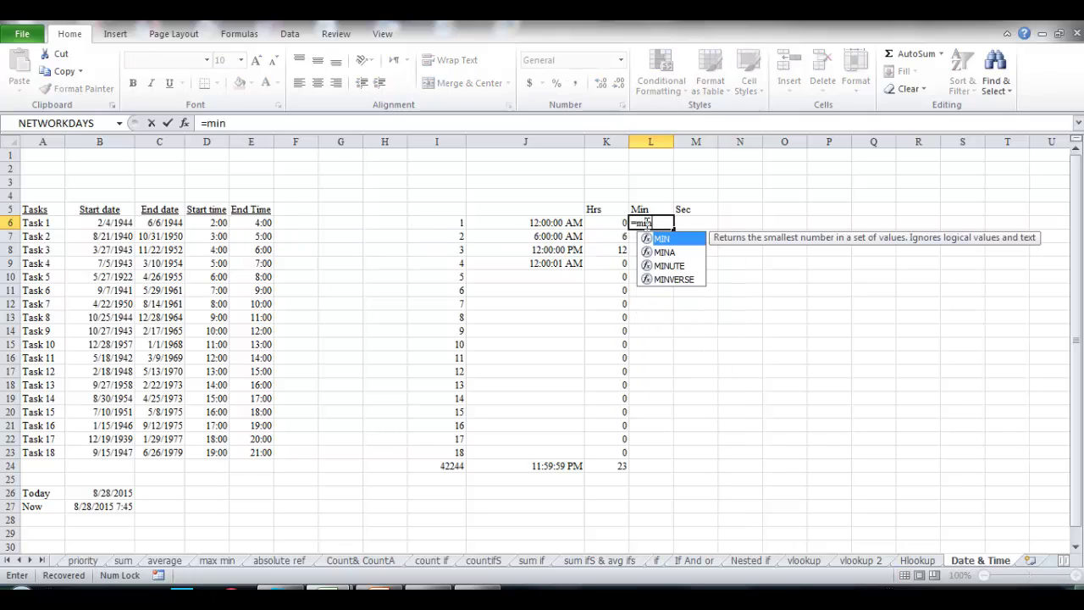
{"action": "double_click", "coordinate": [669, 266]}
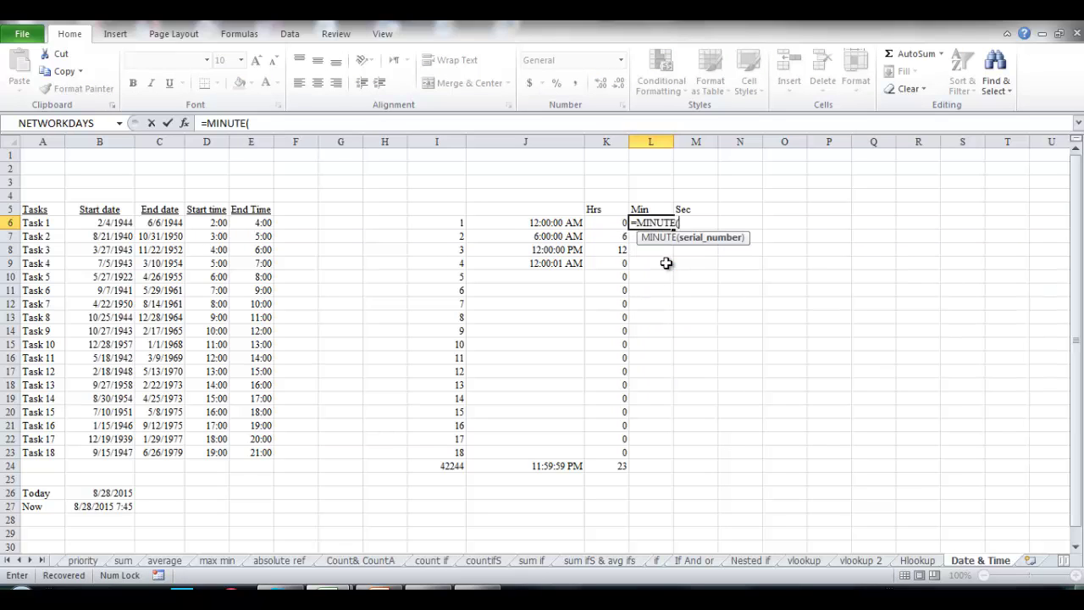
{"action": "left_click", "coordinate": [551, 224]}
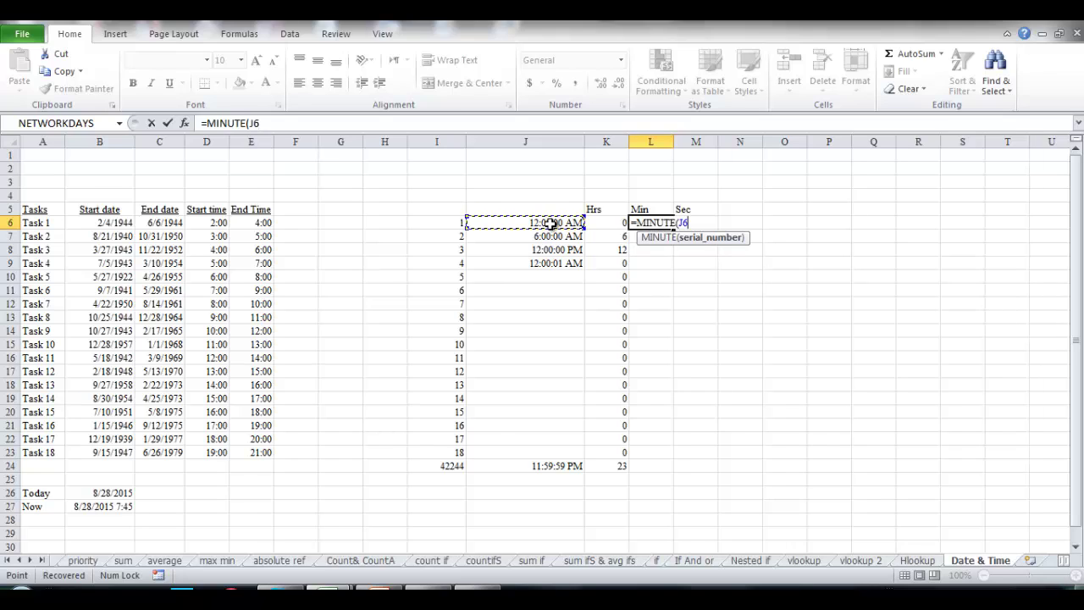
{"action": "type", "text": ")"}
{"action": "key", "text": "Return"}
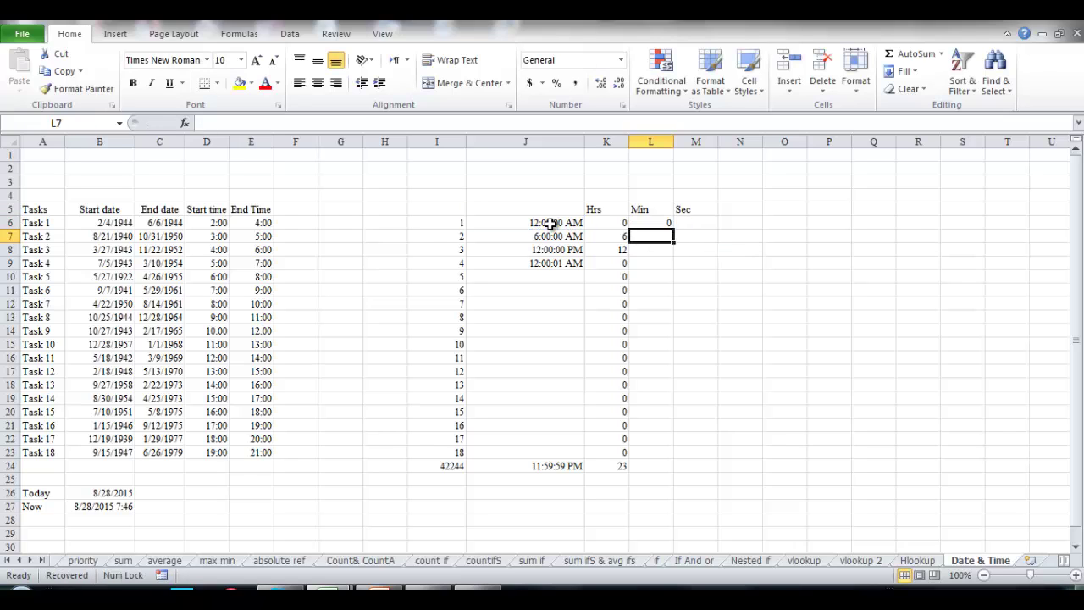
{"action": "left_click", "coordinate": [662, 222]}
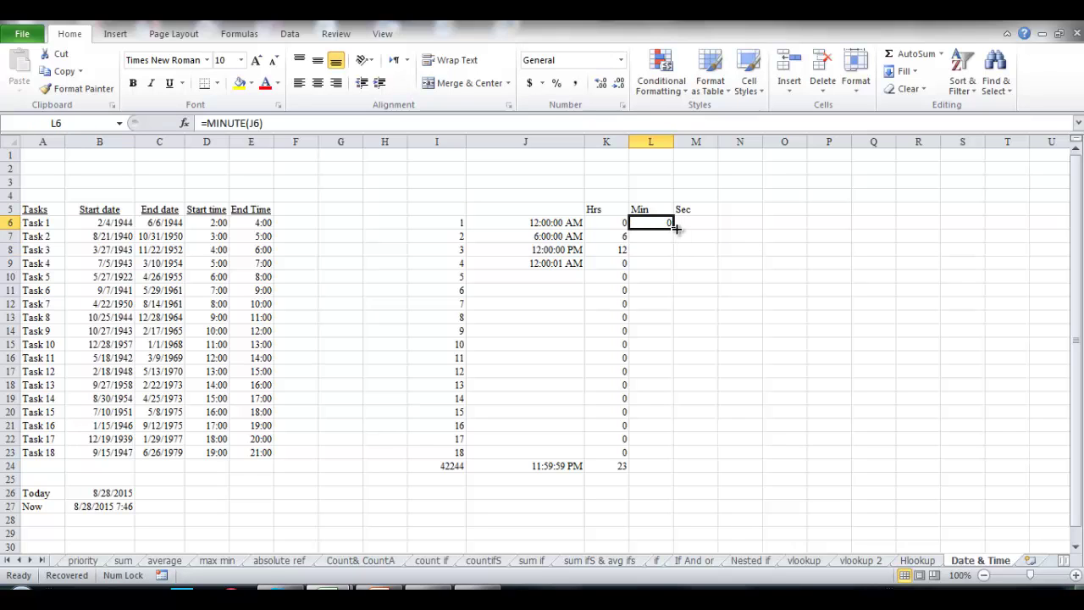
{"action": "left_click_drag", "start_coordinate": [677, 227], "coordinate": [677, 468]}
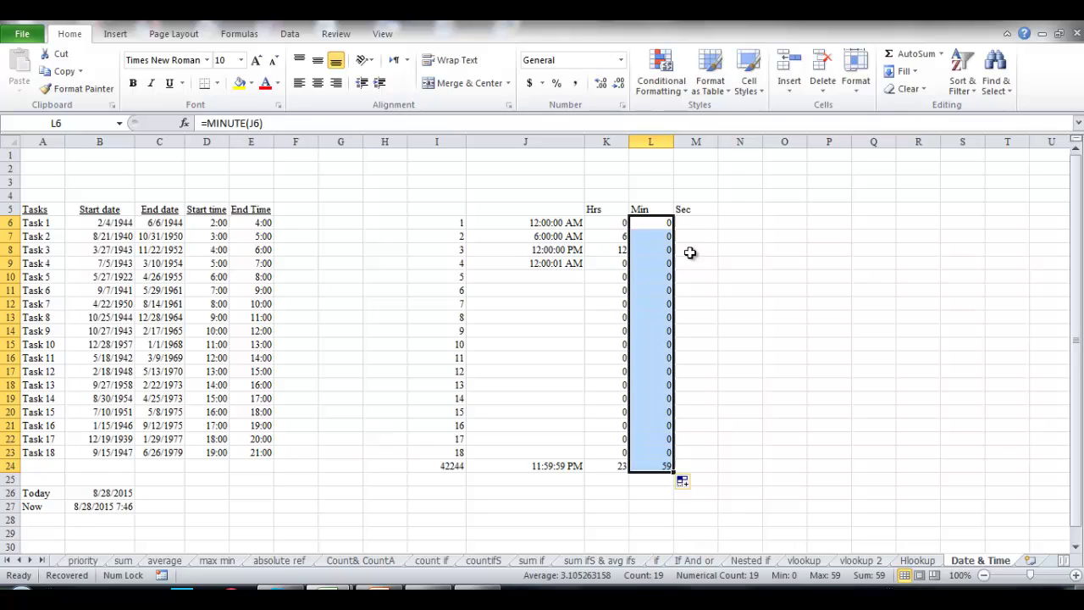
- Enter the formula =SECOND(J6) in cell M6, fill it down through M24 and check the result in row 9
{"action": "left_click", "coordinate": [693, 225]}
{"action": "type", "text": "="}
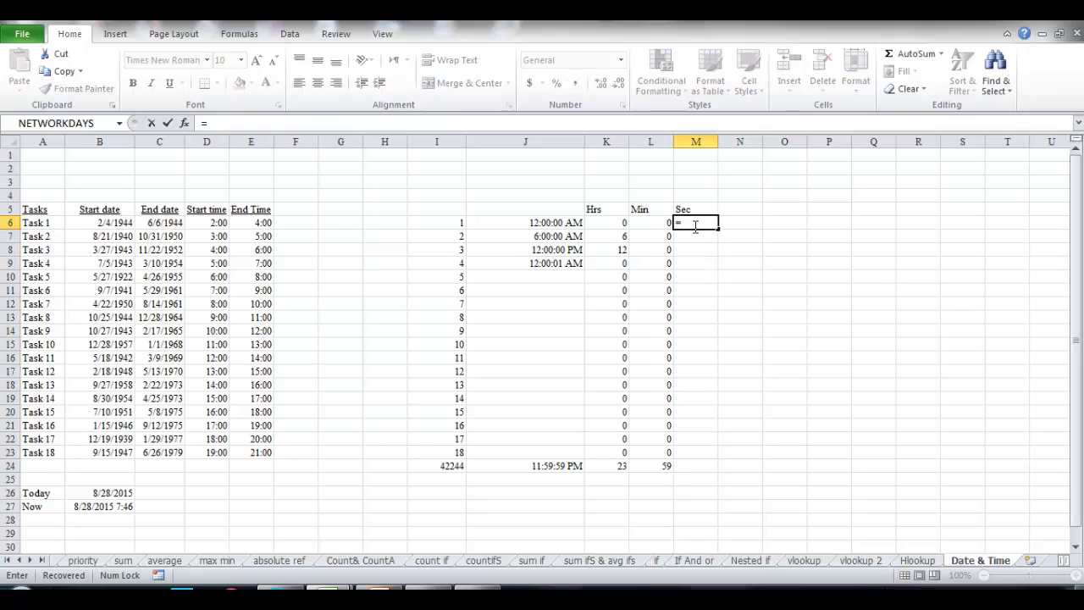
{"action": "type", "text": "se"}
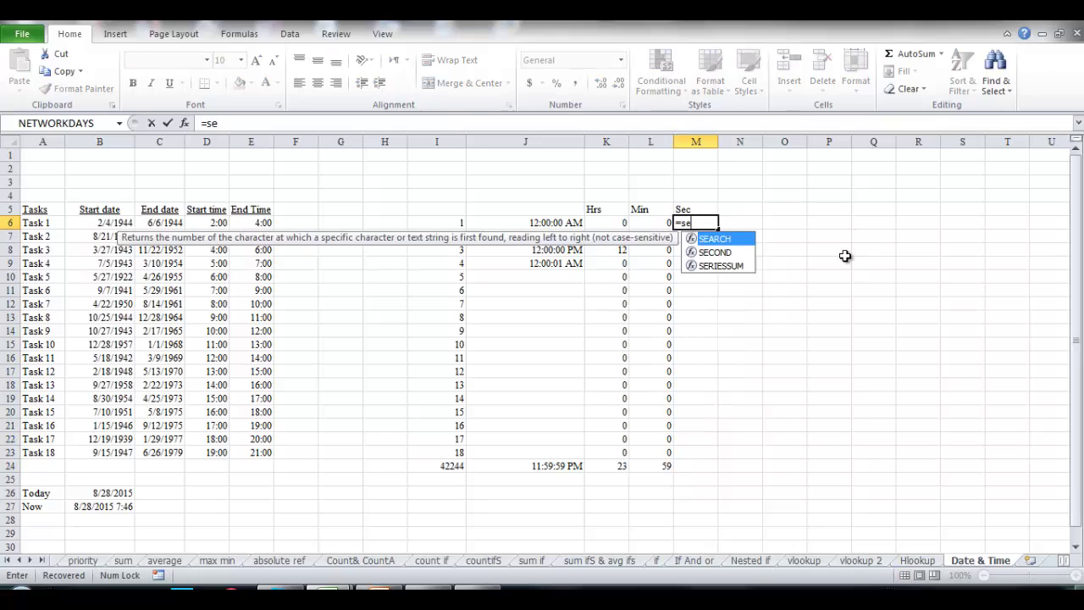
{"action": "left_click", "coordinate": [723, 254]}
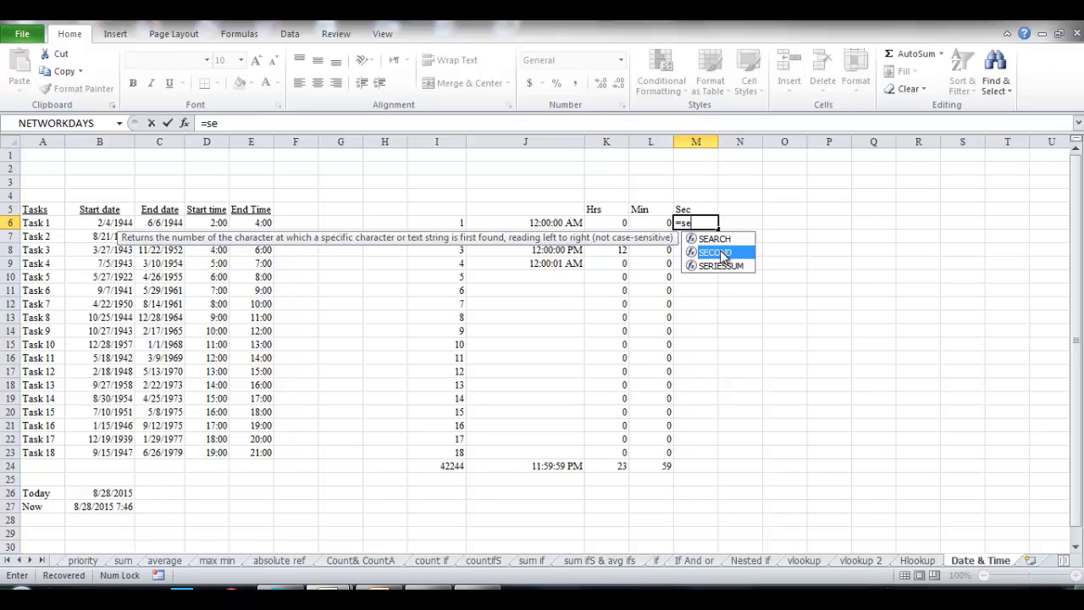
{"action": "double_click", "coordinate": [722, 254]}
{"action": "left_click", "coordinate": [559, 224]}
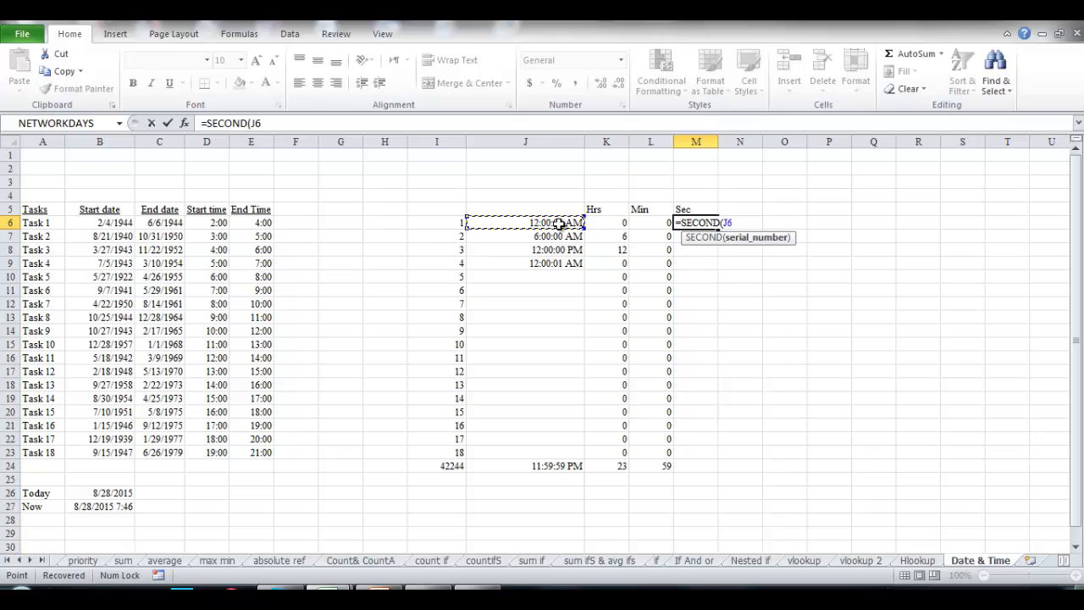
{"action": "type", "text": ")"}
{"action": "key", "text": "Return"}
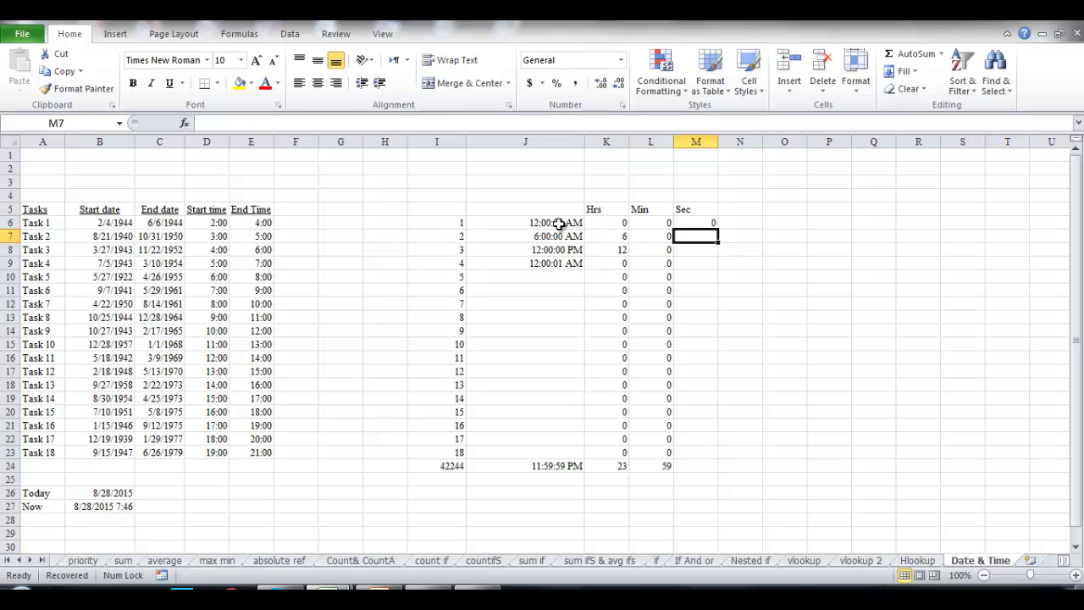
{"action": "left_click", "coordinate": [701, 223]}
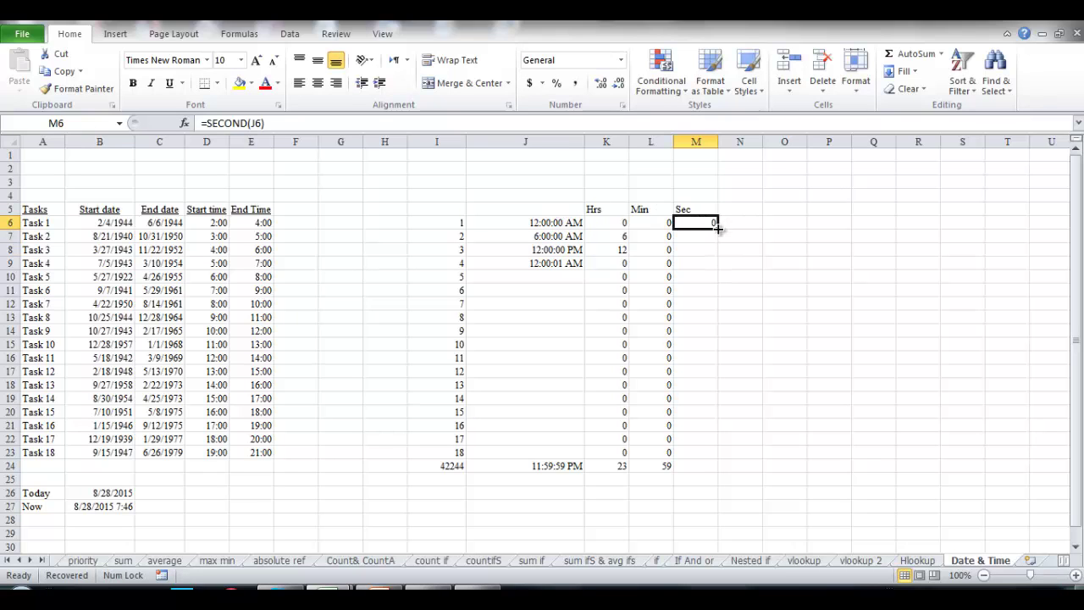
{"action": "left_click_drag", "start_coordinate": [717, 227], "coordinate": [720, 469]}
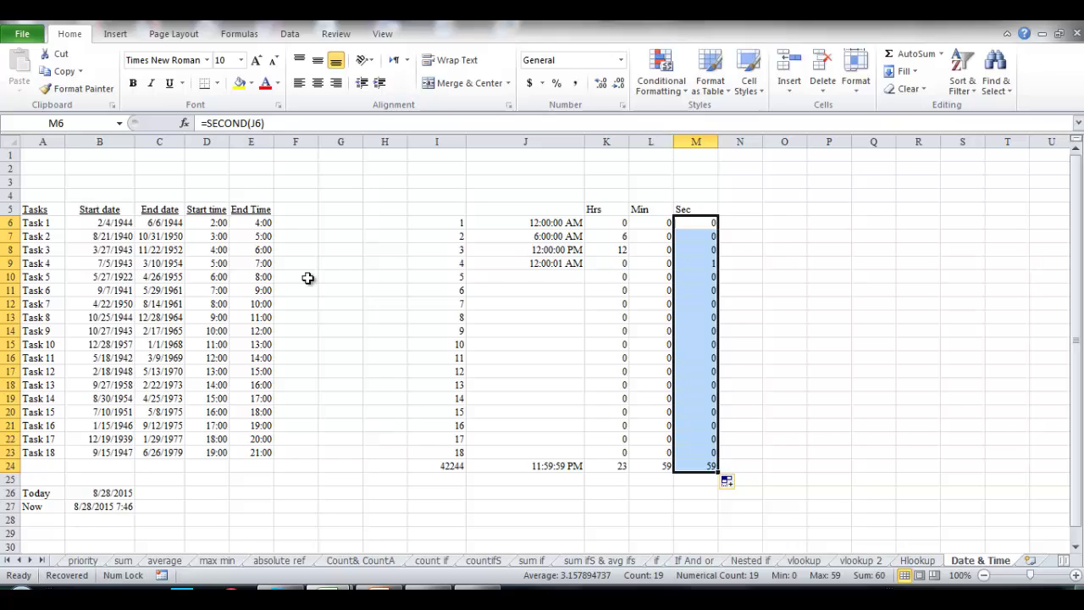
{"action": "left_click", "coordinate": [8, 263]}
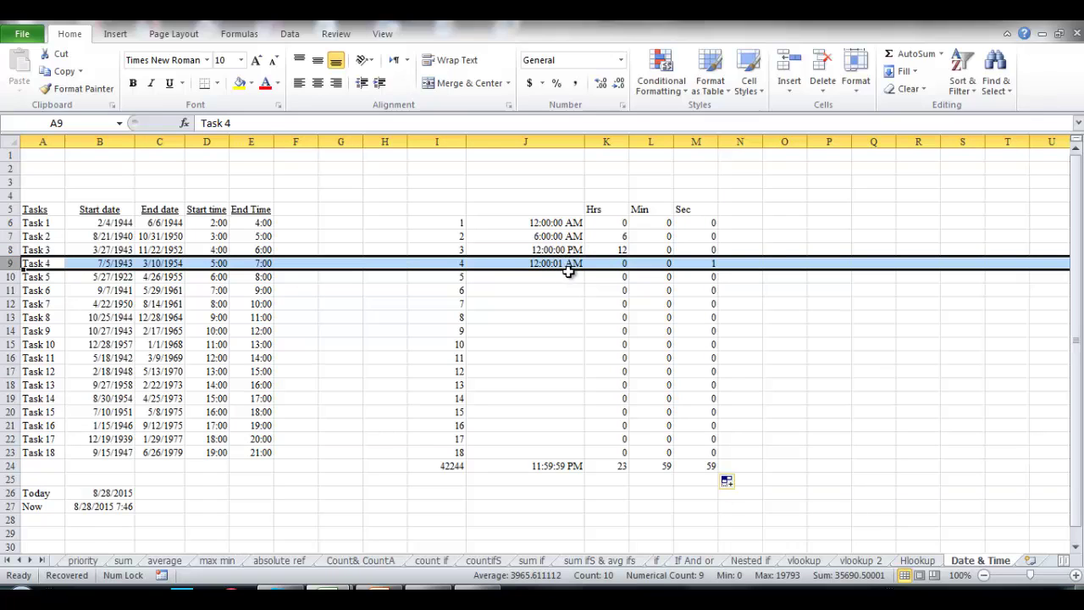
{"action": "left_click", "coordinate": [710, 264]}
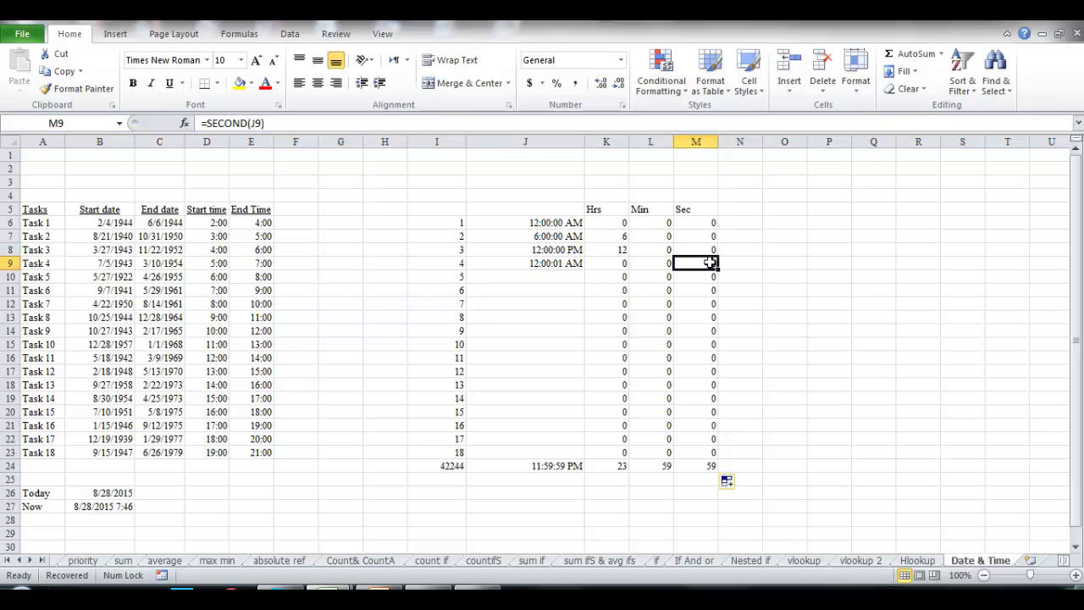
- Compare the SECOND result in M24 with the matching time in J24
{"action": "left_click", "coordinate": [705, 466]}
{"action": "left_click", "coordinate": [571, 465]}
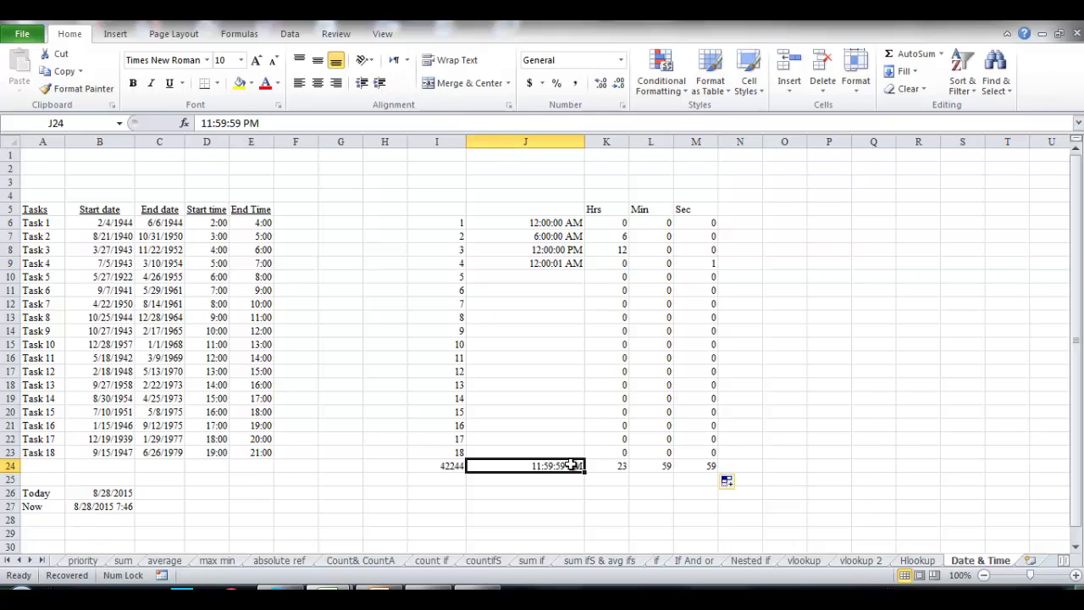
{"action": "left_click", "coordinate": [712, 467]}
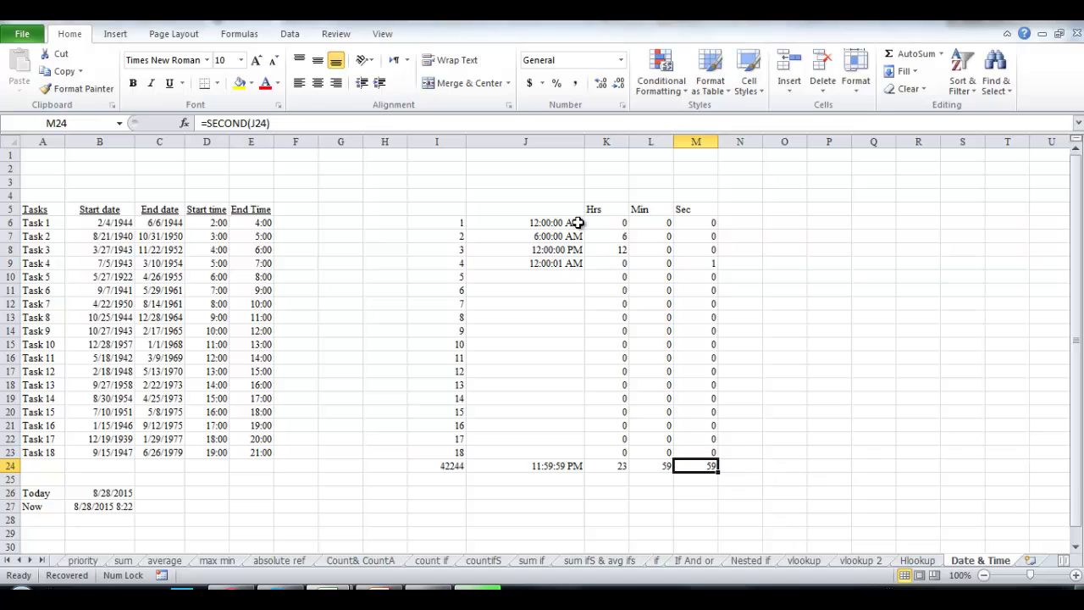
- Copy the four times in J6:J9 repeatedly down through J23 and check the Hrs, Min and Sec results from row 12 to 23
{"action": "left_click_drag", "start_coordinate": [576, 223], "coordinate": [586, 458]}
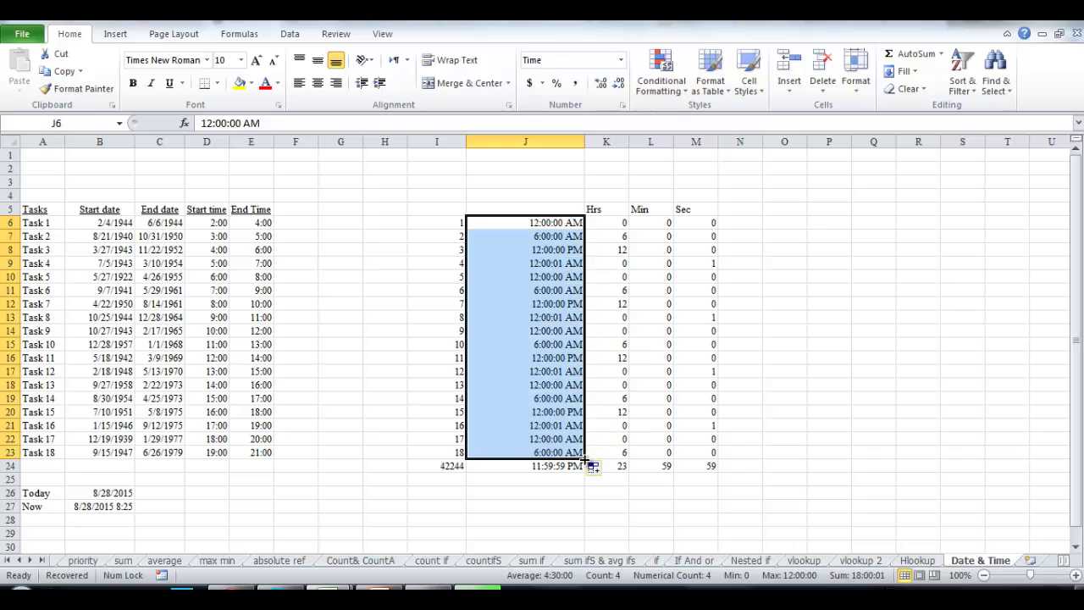
{"action": "left_click", "coordinate": [616, 358]}
{"action": "left_click", "coordinate": [625, 306]}
{"action": "left_click_drag", "start_coordinate": [629, 314], "coordinate": [698, 448]}
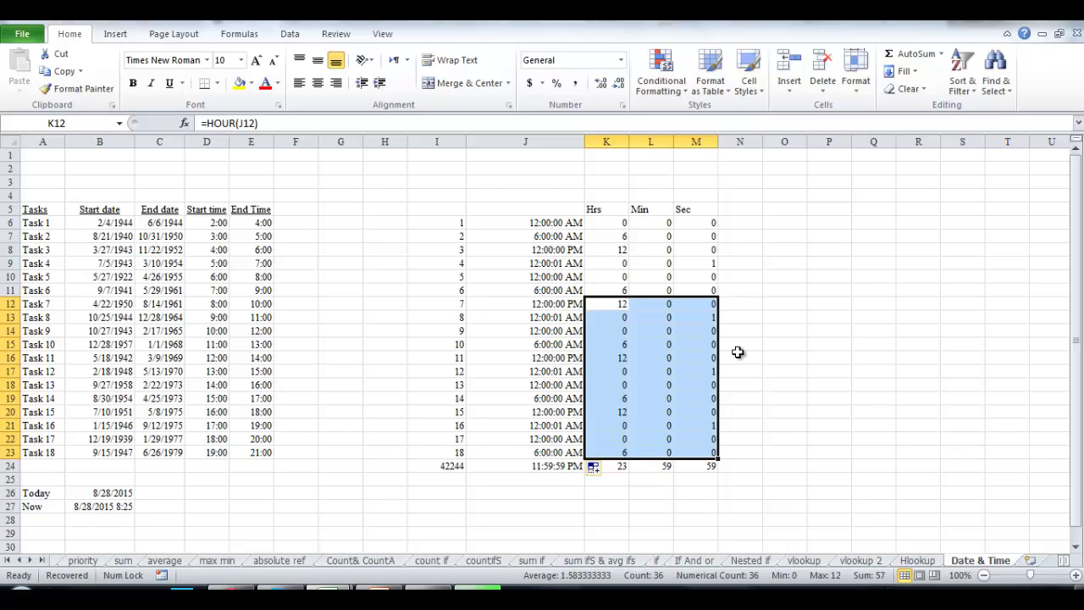
- Add the column headings Day, Month and year in cells N5, O5 and P5
{"action": "left_click", "coordinate": [750, 209]}
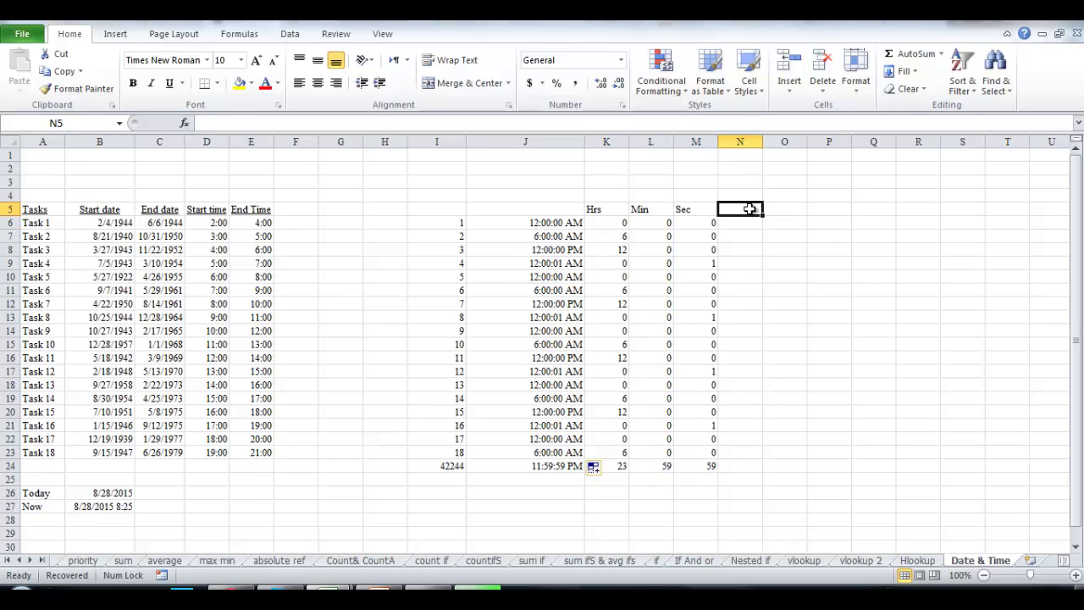
{"action": "type", "text": "Day"}
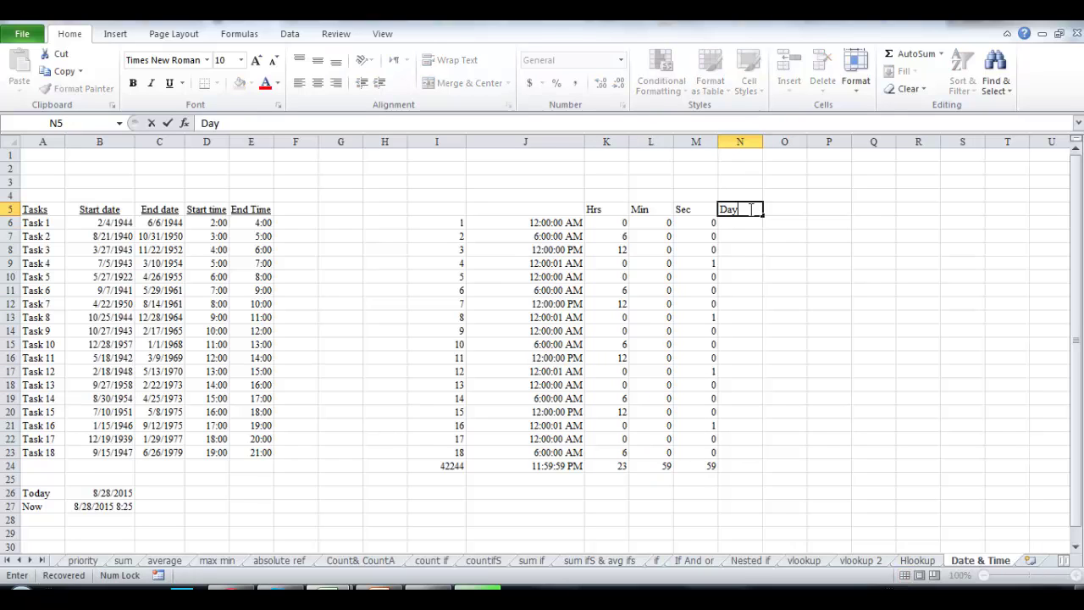
{"action": "key", "text": "Tab"}
{"action": "type", "text": "Month"}
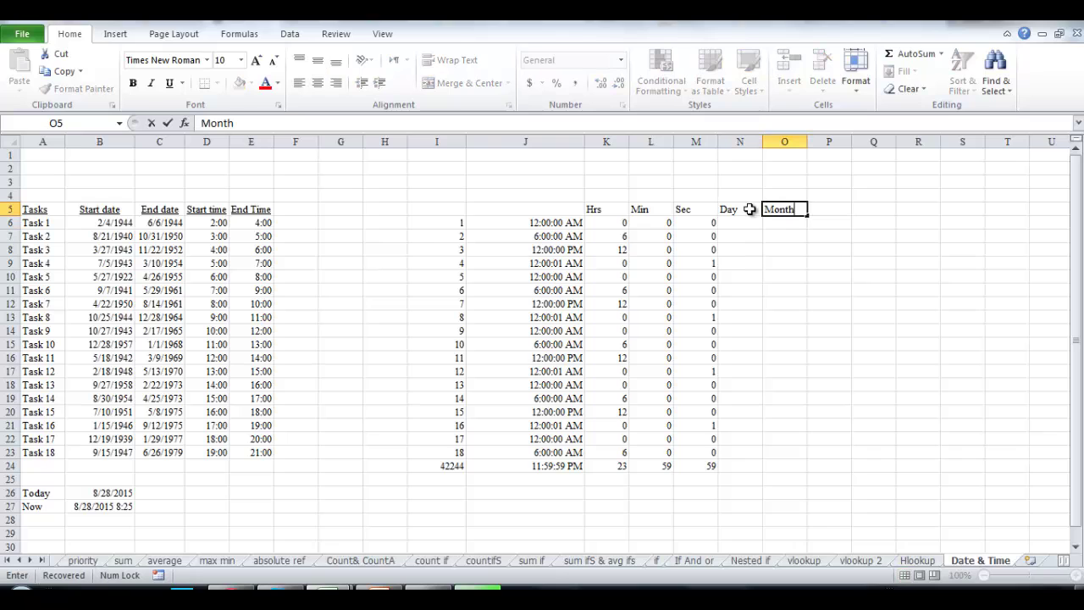
{"action": "left_click", "coordinate": [832, 212]}
{"action": "type", "text": "year"}
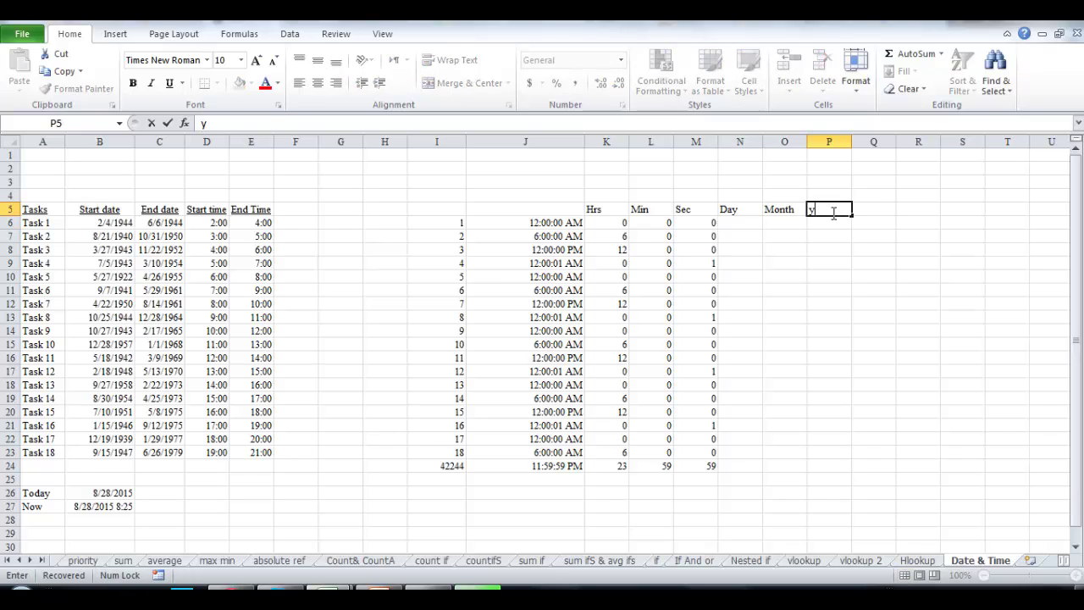
{"action": "left_click", "coordinate": [847, 248]}
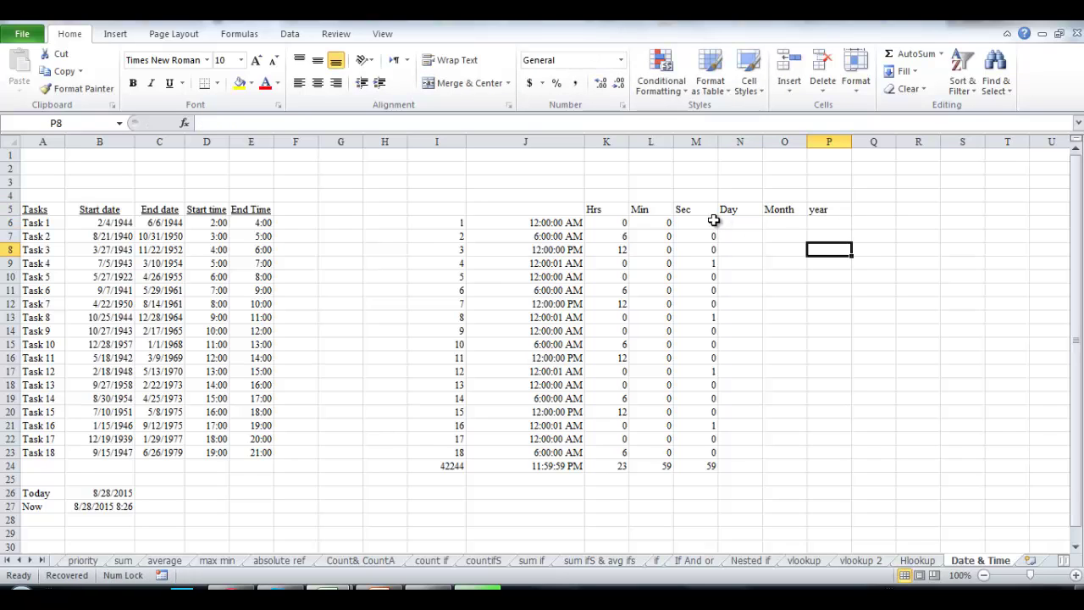
- Format the numbers in I6:I24 as Short Date
{"action": "left_click", "coordinate": [456, 225]}
{"action": "left_click_drag", "start_coordinate": [456, 225], "coordinate": [449, 465]}
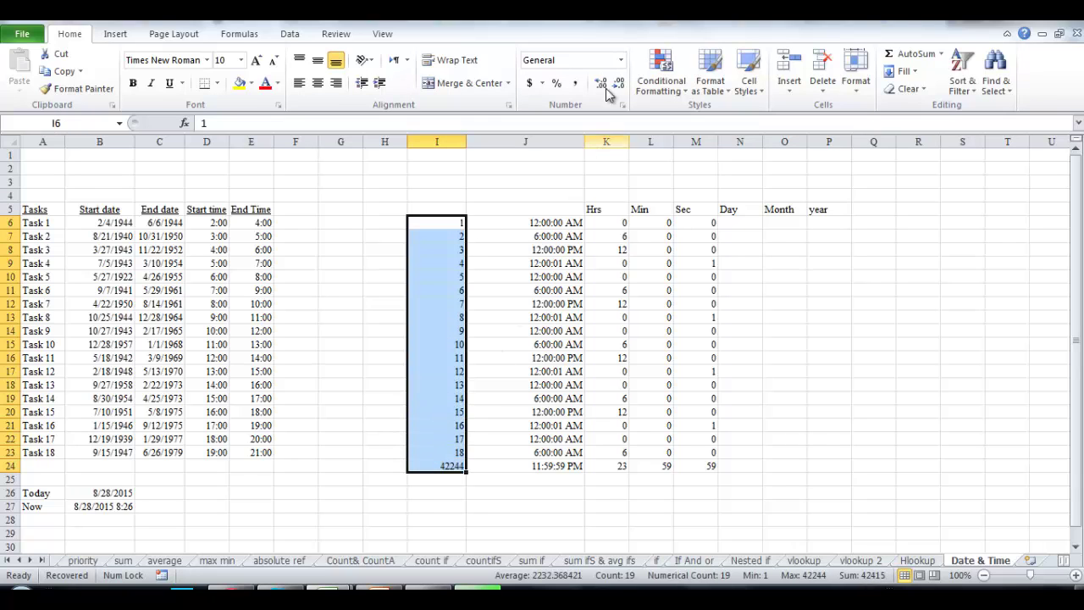
{"action": "left_click", "coordinate": [621, 61]}
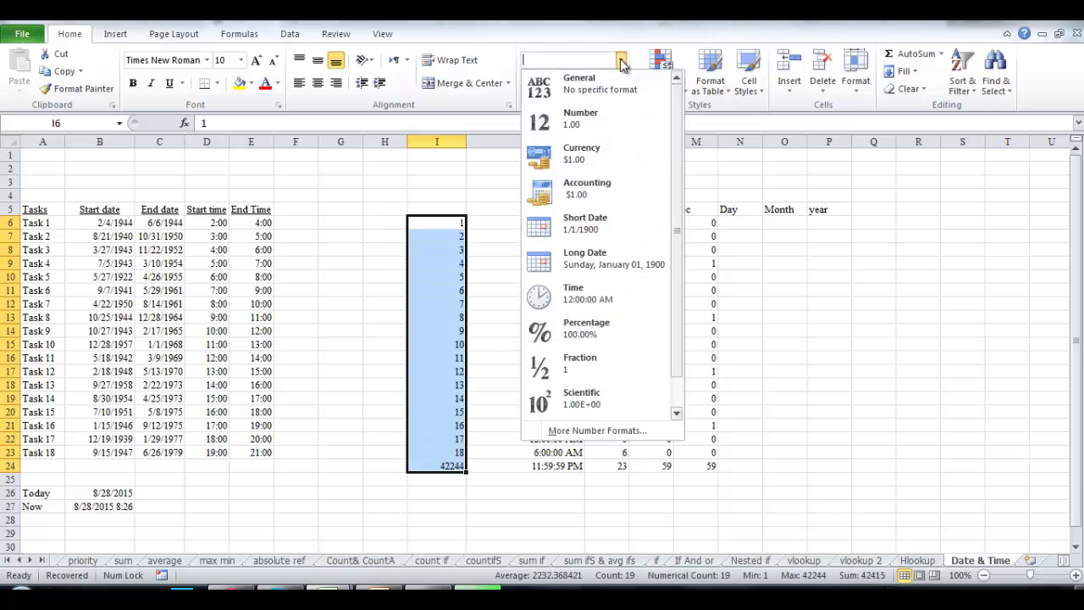
{"action": "left_click", "coordinate": [599, 229]}
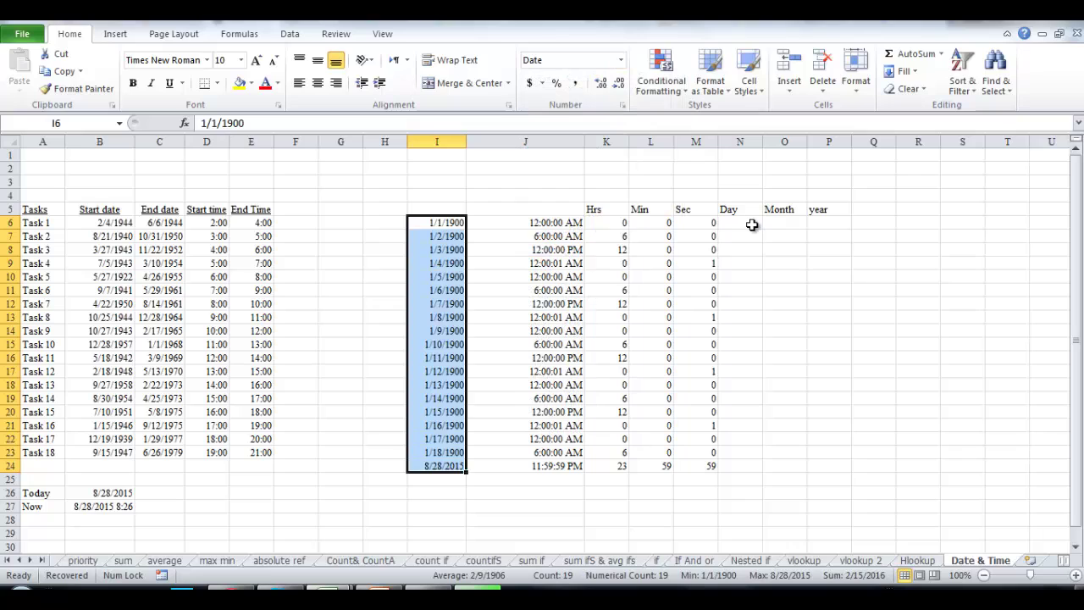
- Enter the formula =DAY(I6) in cell N6 and fill it down through N24
{"action": "left_click", "coordinate": [751, 223]}
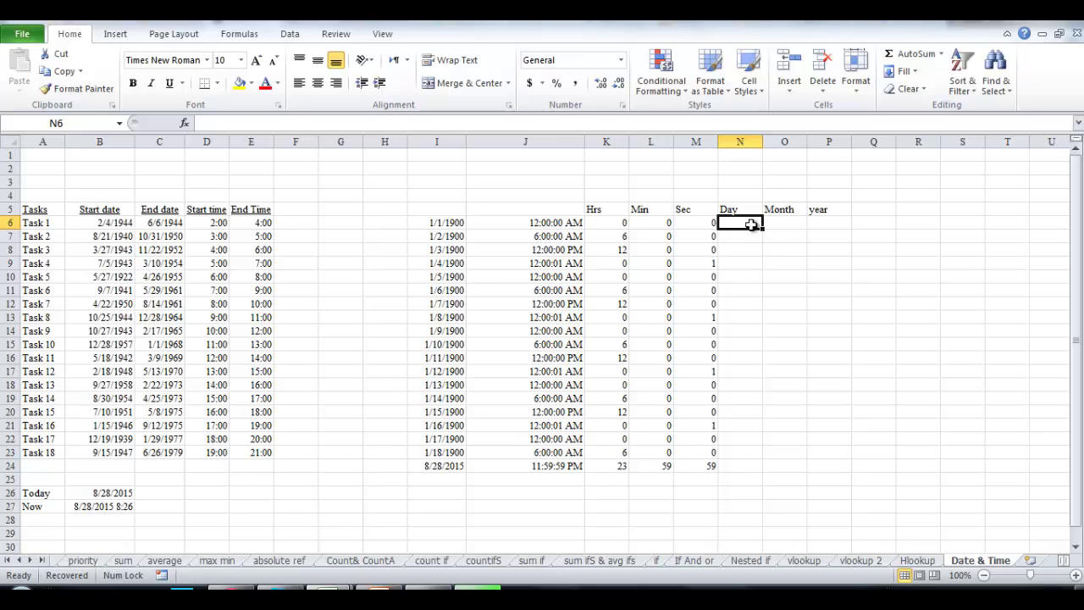
{"action": "type", "text": "=day"}
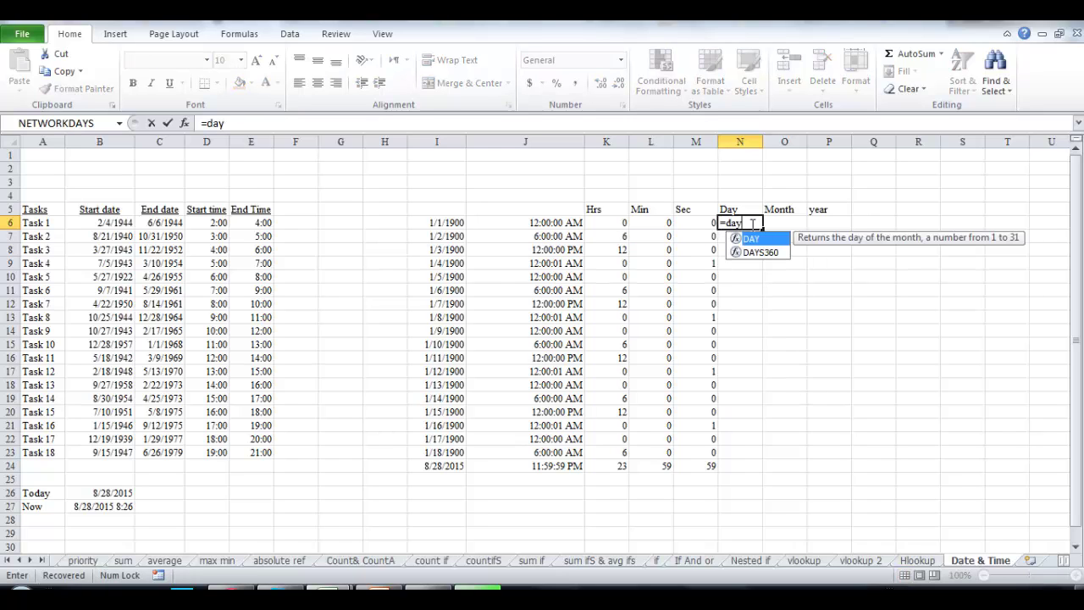
{"action": "double_click", "coordinate": [756, 241]}
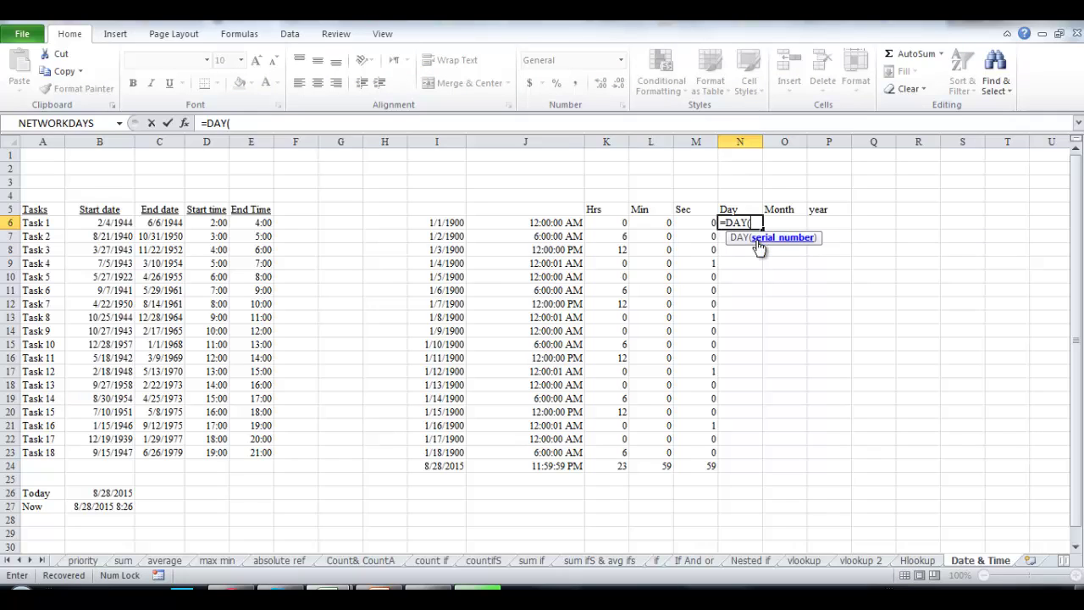
{"action": "left_click", "coordinate": [456, 224]}
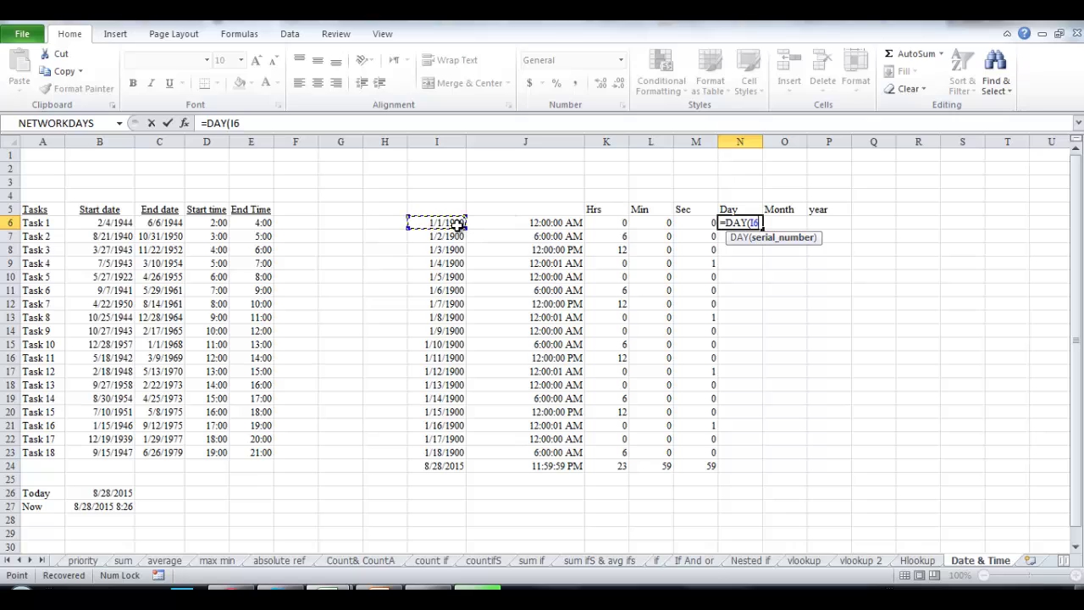
{"action": "type", "text": ")"}
{"action": "key", "text": "Return"}
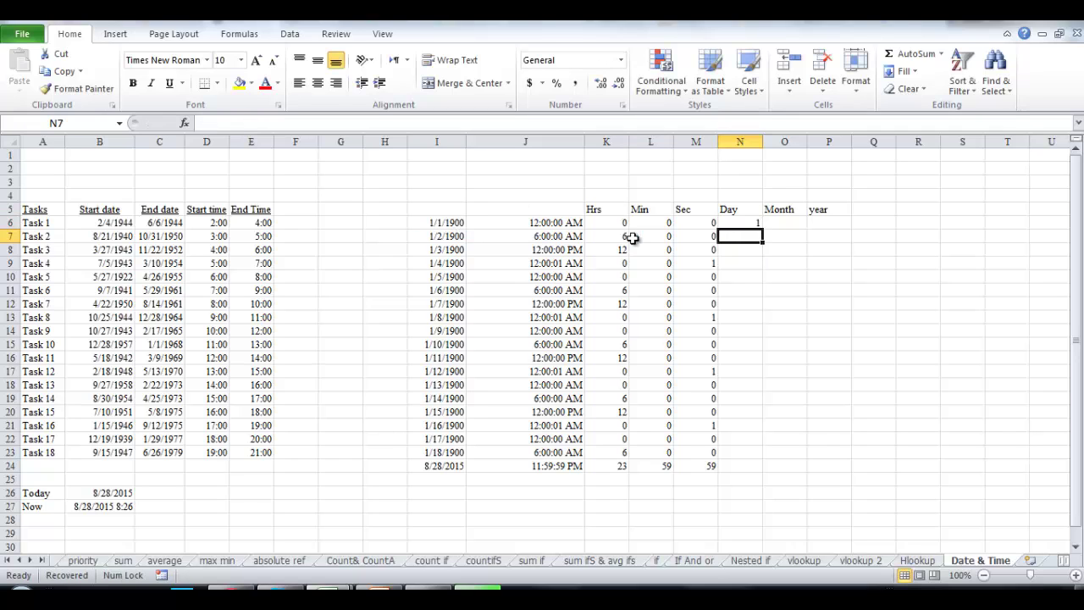
{"action": "left_click", "coordinate": [744, 225]}
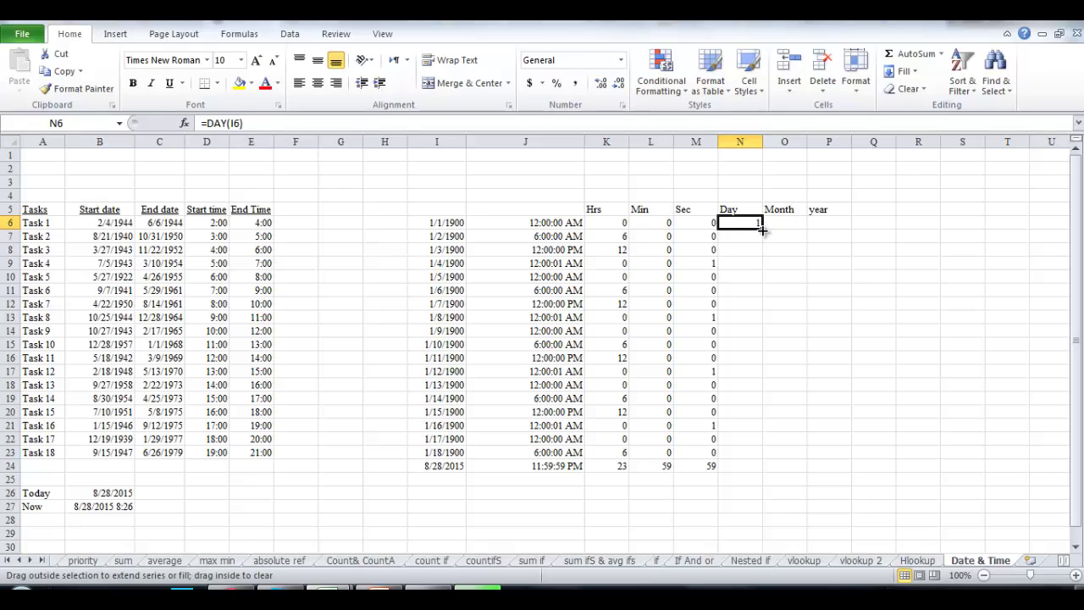
{"action": "left_click_drag", "start_coordinate": [762, 230], "coordinate": [756, 467]}
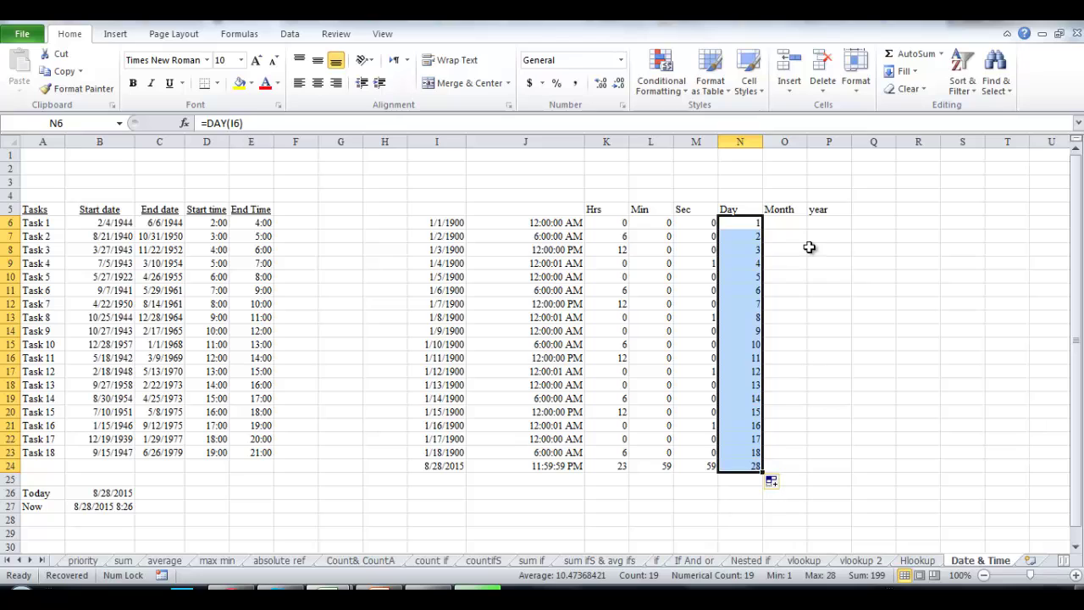
- Enter the formula =MONTH(I6) in cell O6 and fill it down through O24
{"action": "left_click", "coordinate": [795, 222]}
{"action": "type", "text": "=month"}
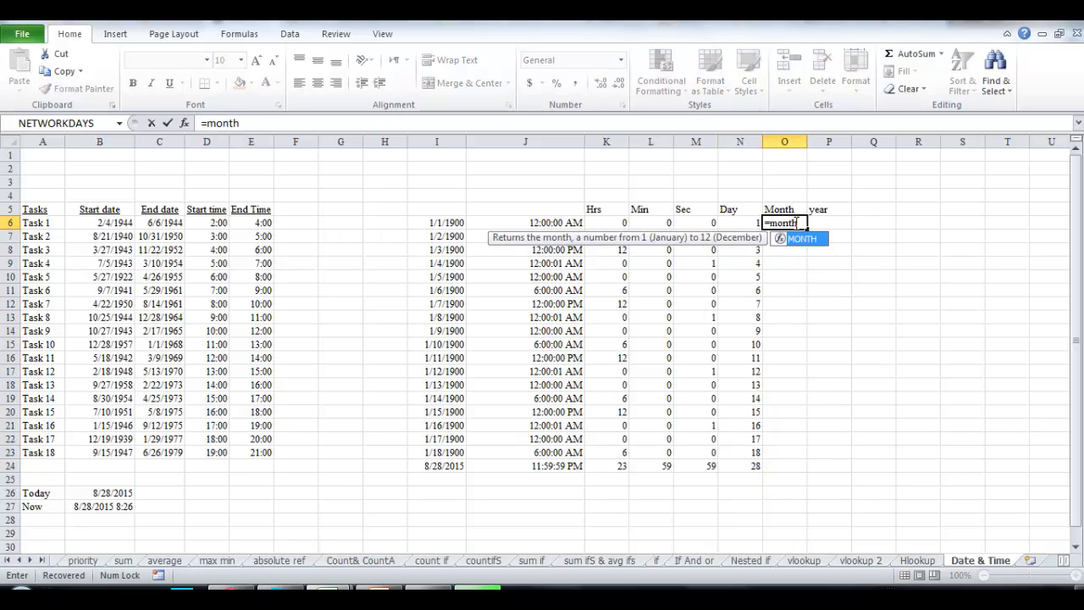
{"action": "type", "text": "("}
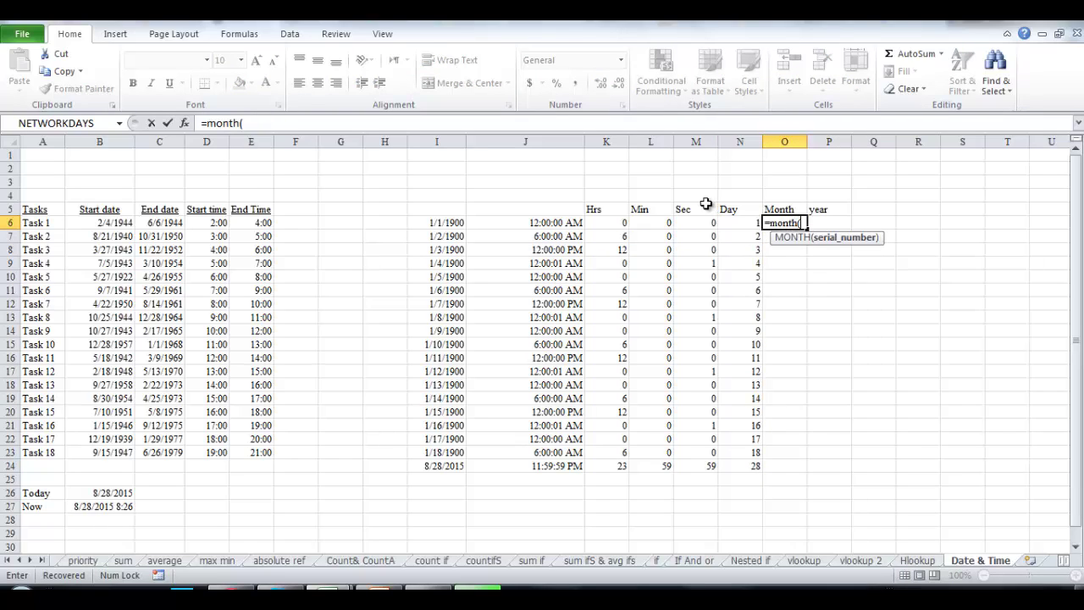
{"action": "left_click", "coordinate": [454, 223]}
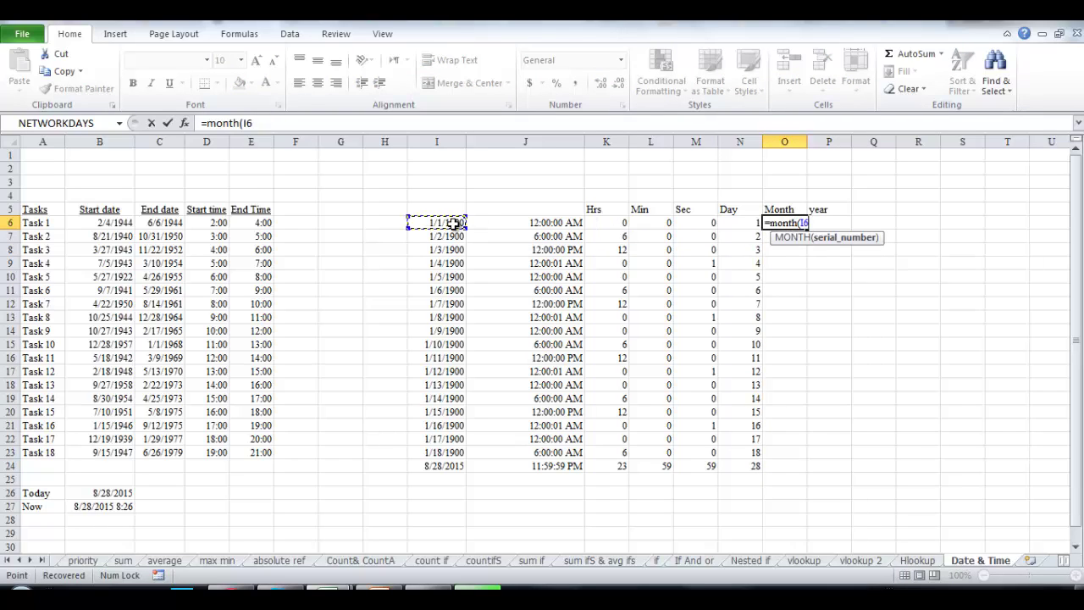
{"action": "type", "text": ")"}
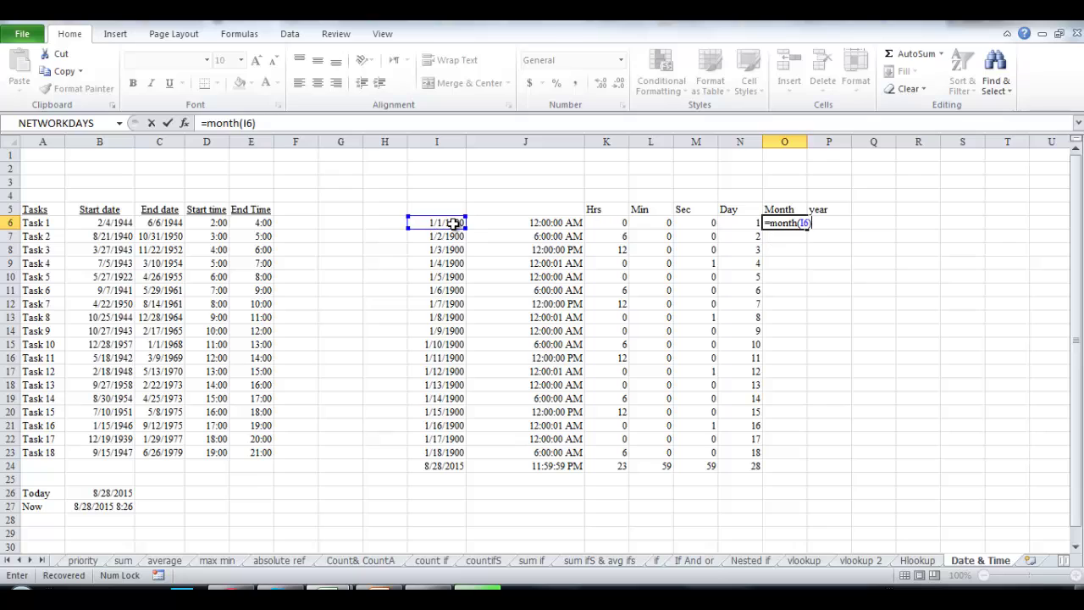
{"action": "key", "text": "Return"}
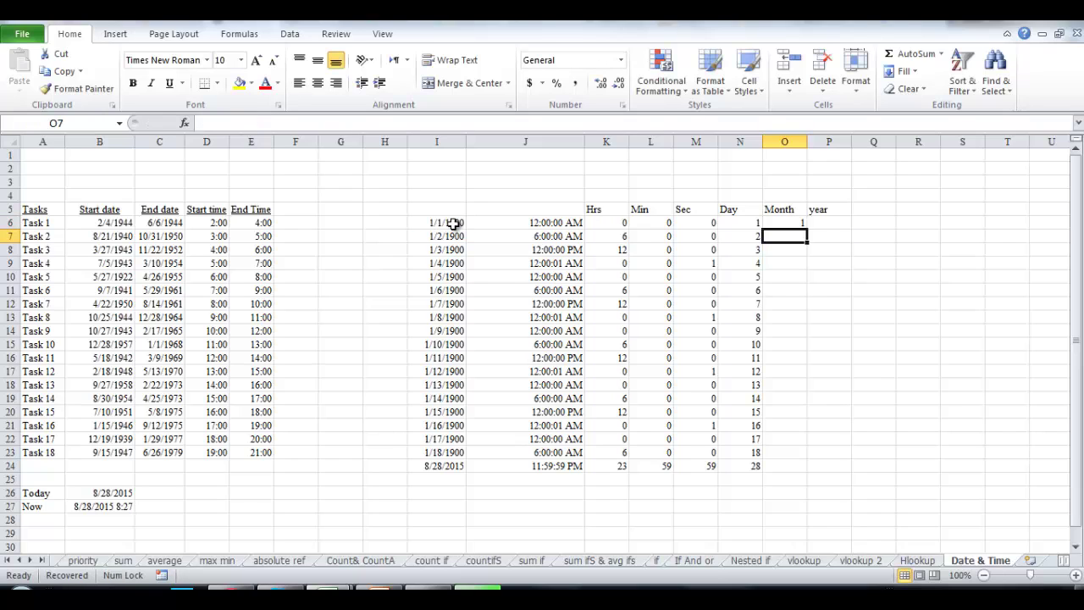
{"action": "left_click", "coordinate": [788, 221]}
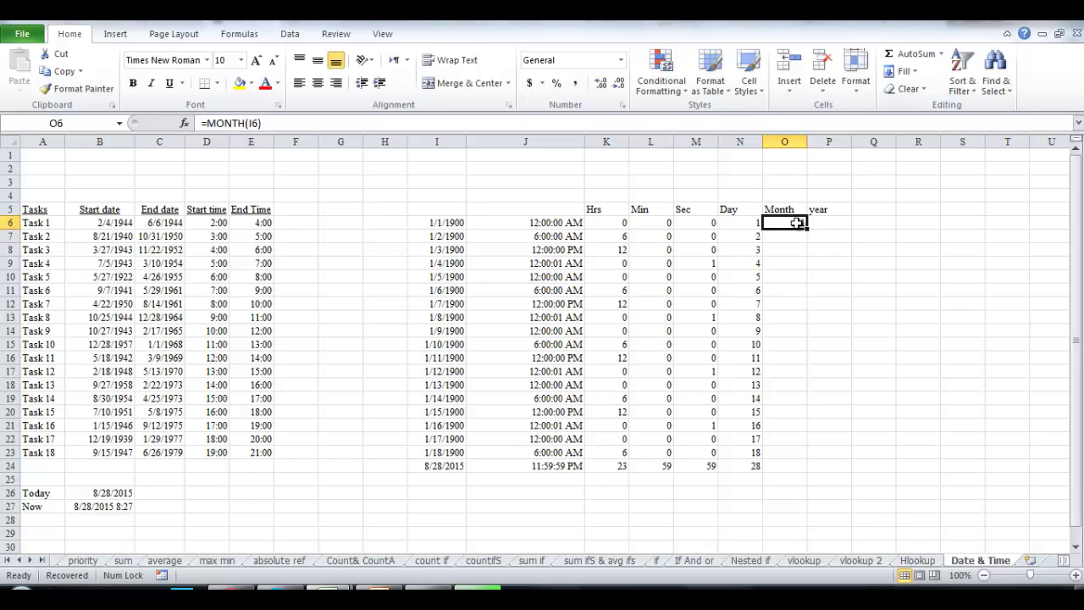
{"action": "left_click_drag", "start_coordinate": [808, 230], "coordinate": [806, 468]}
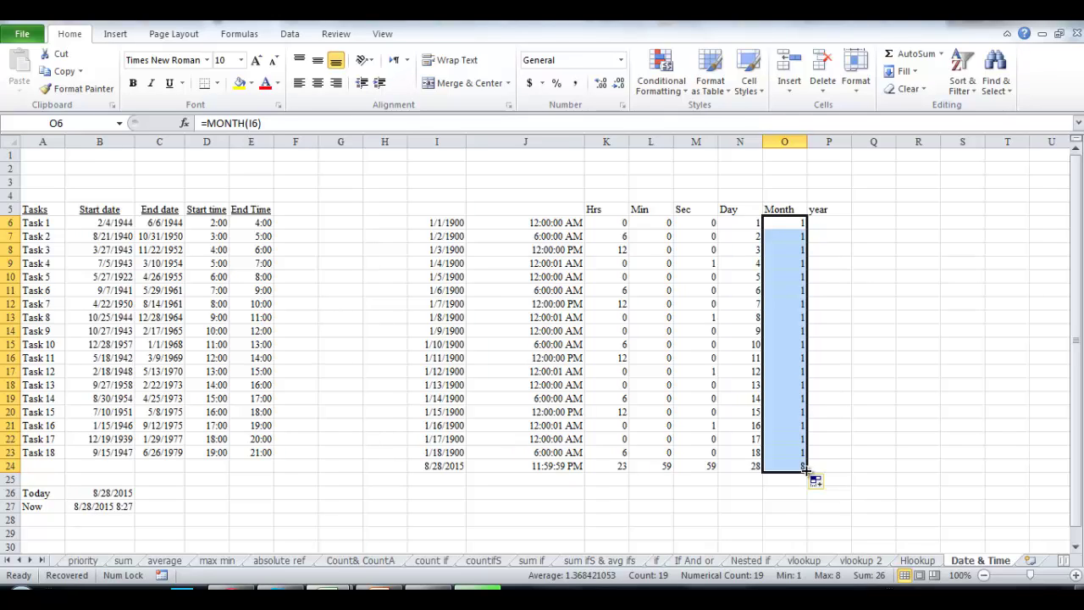
- Enter the formula =YEAR(I6) in cell P6, fill it down through P24 and review the results across columns K to P
{"action": "left_click", "coordinate": [831, 224]}
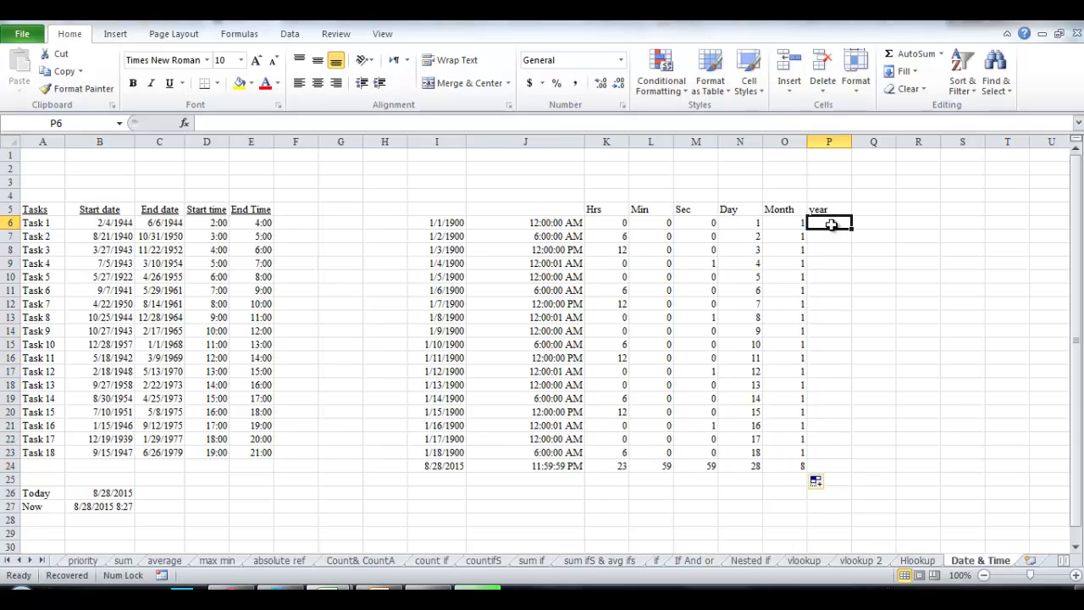
{"action": "type", "text": "=ye"}
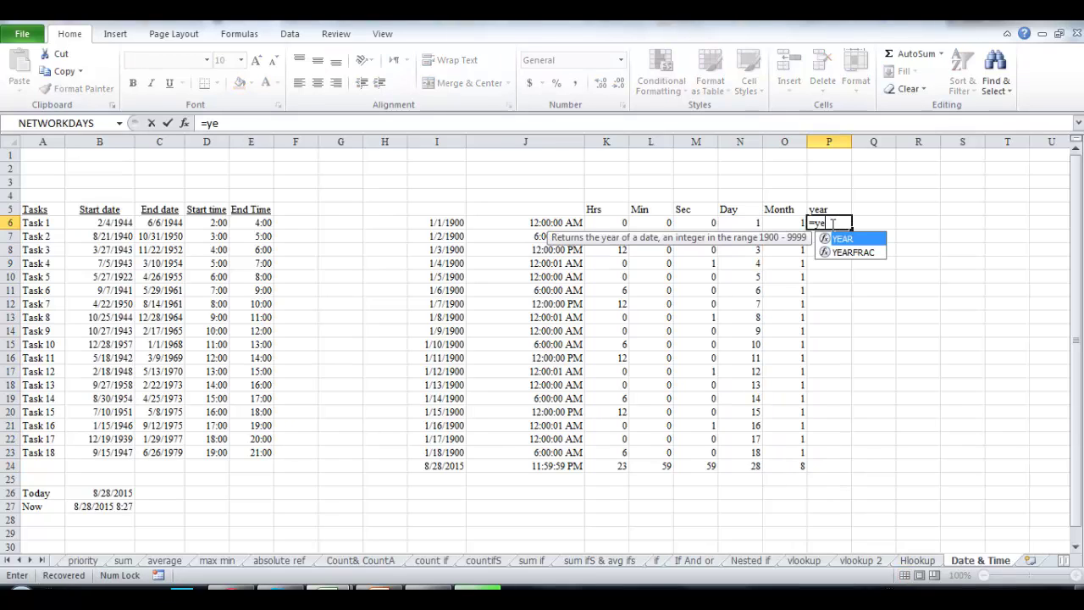
{"action": "type", "text": "ar("}
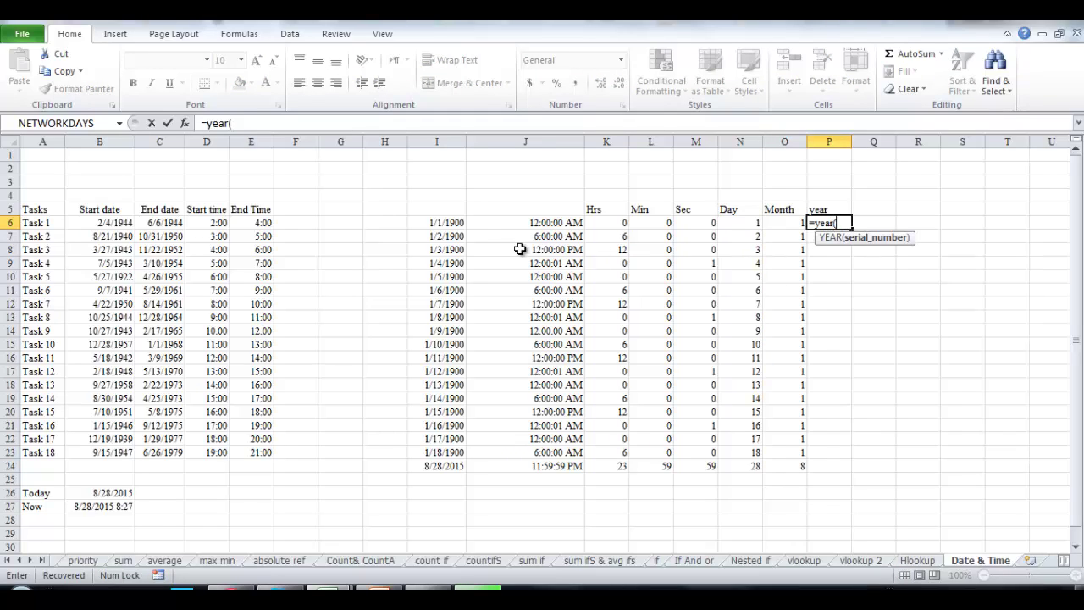
{"action": "left_click", "coordinate": [455, 222]}
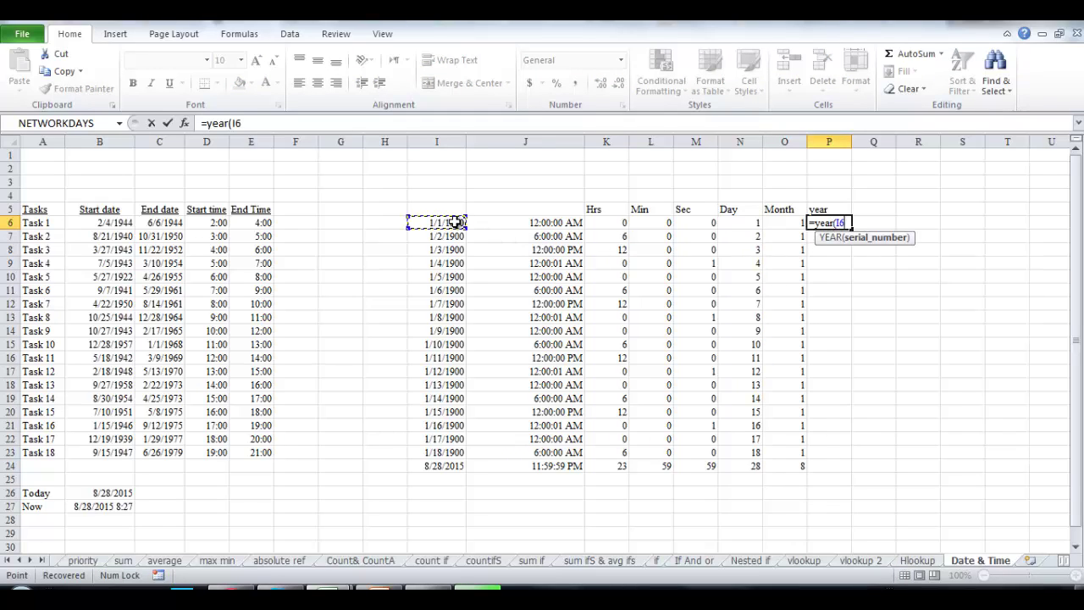
{"action": "type", "text": ")"}
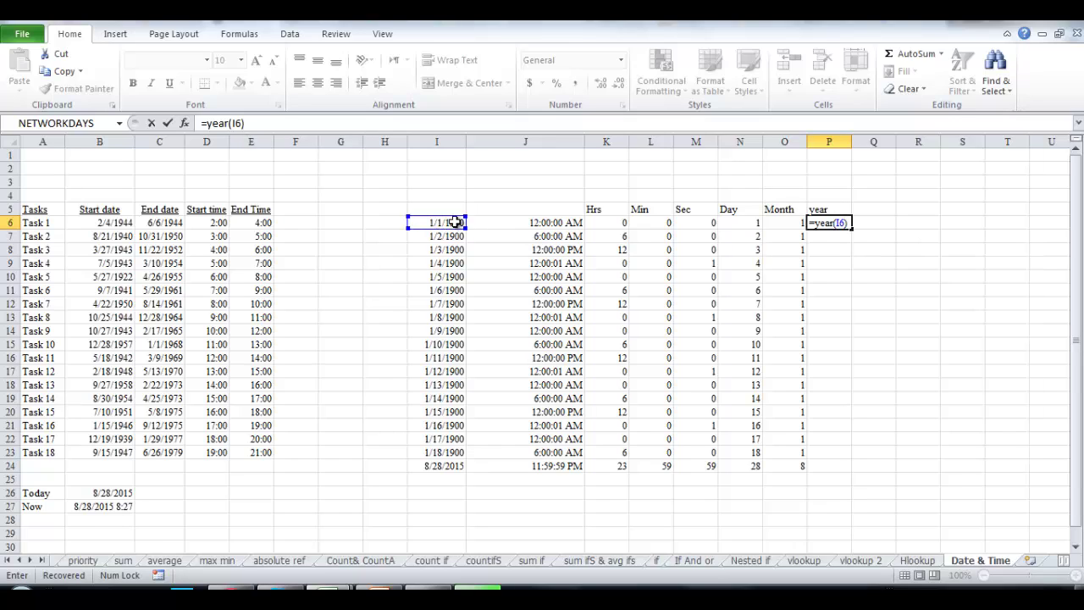
{"action": "key", "text": "Return"}
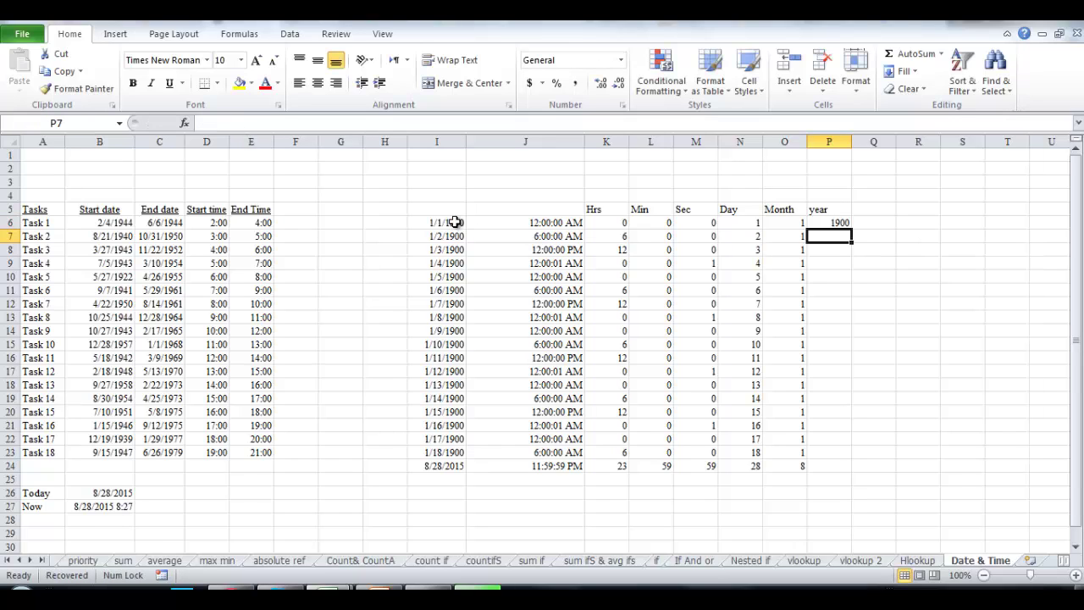
{"action": "left_click", "coordinate": [843, 222]}
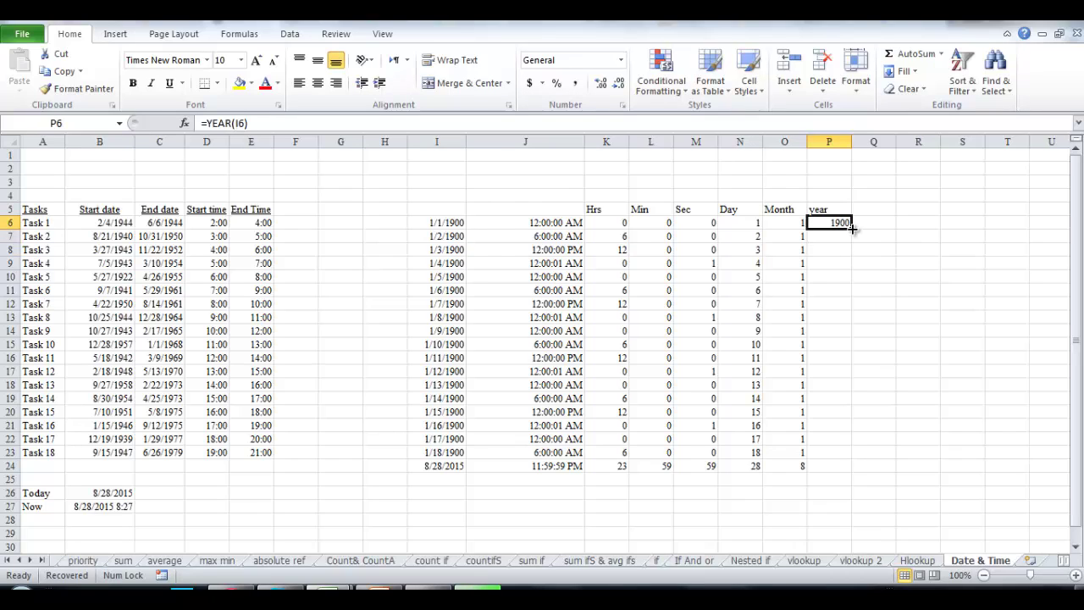
{"action": "left_click_drag", "start_coordinate": [851, 227], "coordinate": [854, 474]}
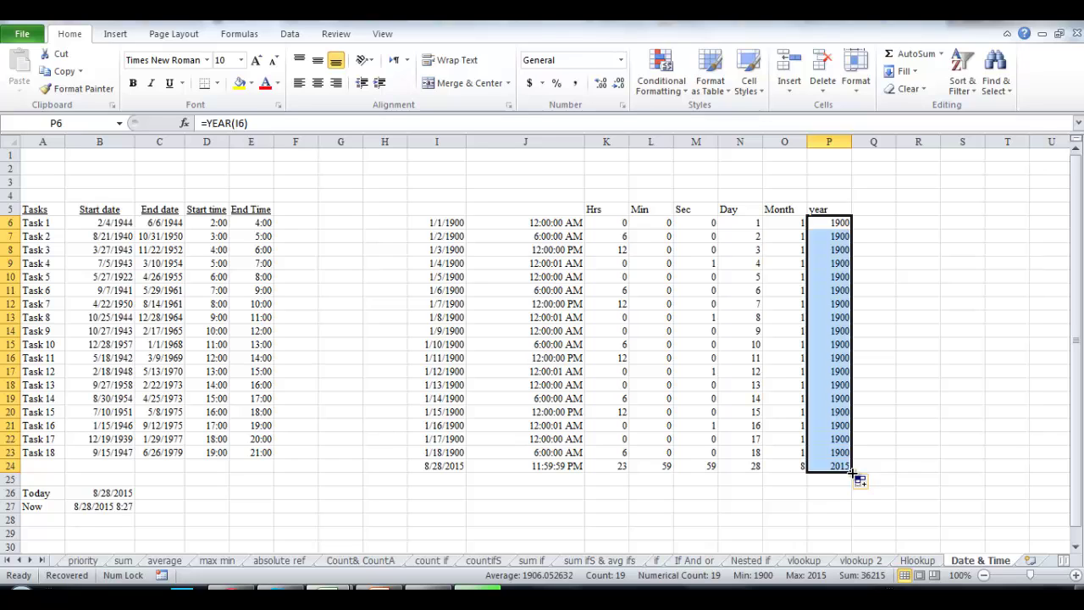
{"action": "left_click_drag", "start_coordinate": [601, 209], "coordinate": [827, 468]}
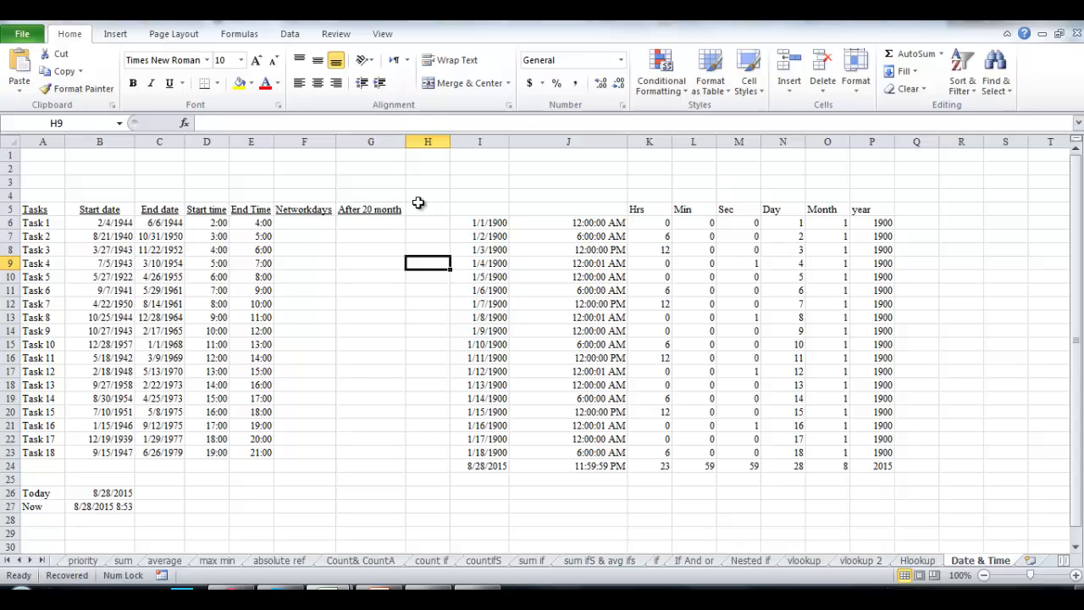
- Enter the formula =NETWORKDAYS(B6,C6) in cell F6 to count Task 1's working days, leaving out the optional holidays argument
{"action": "left_click", "coordinate": [308, 223]}
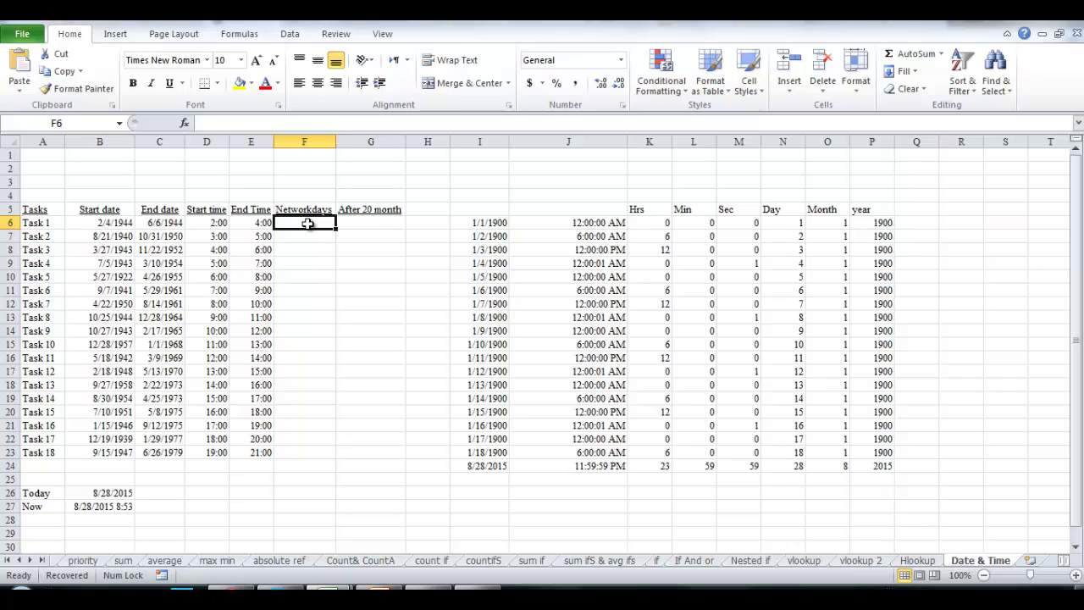
{"action": "type", "text": "="}
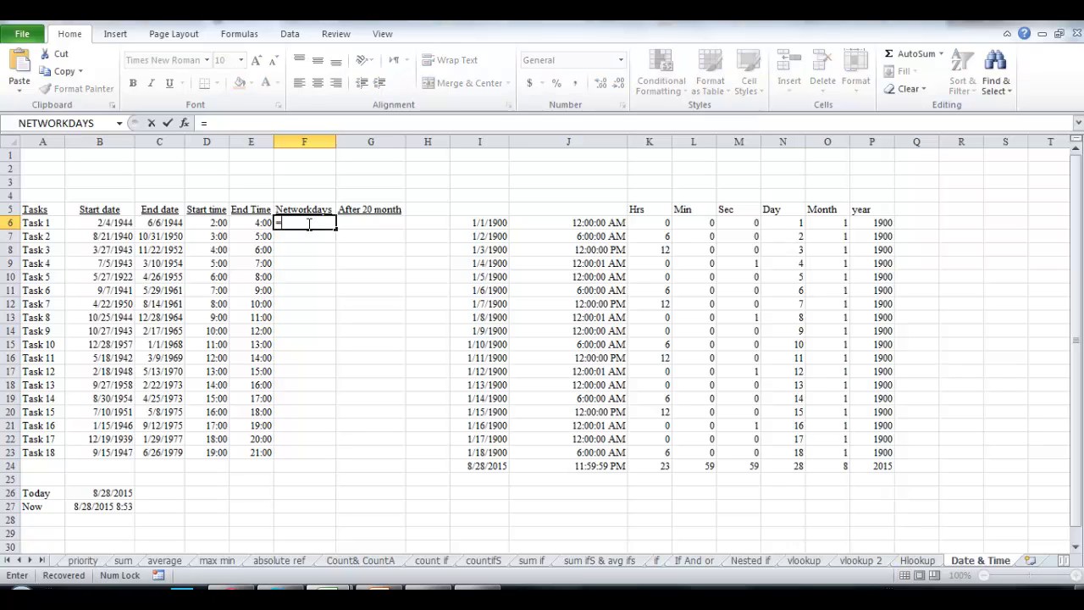
{"action": "type", "text": "n"}
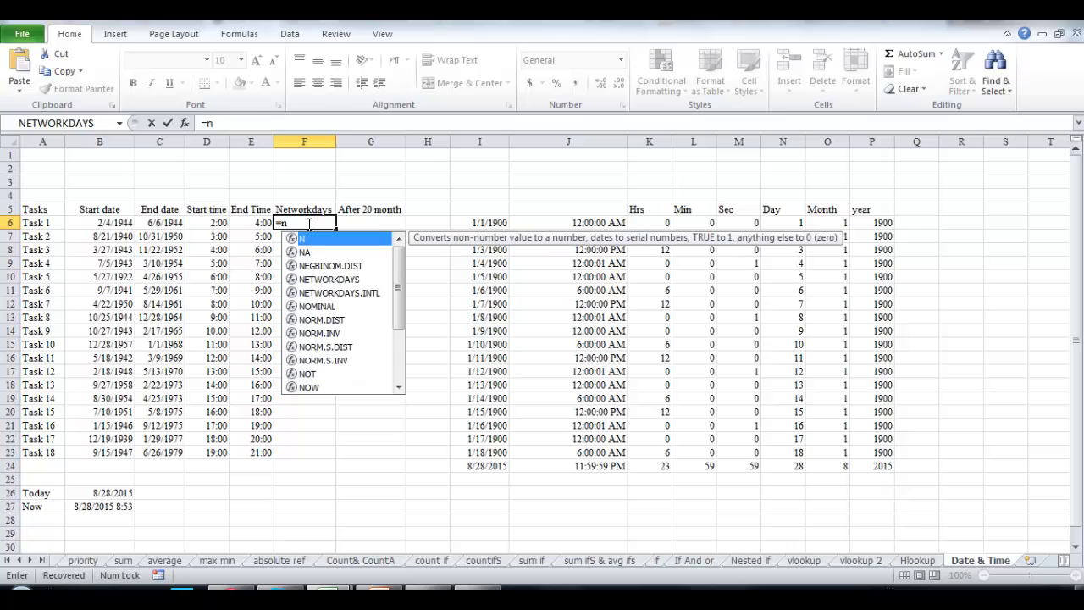
{"action": "type", "text": "e"}
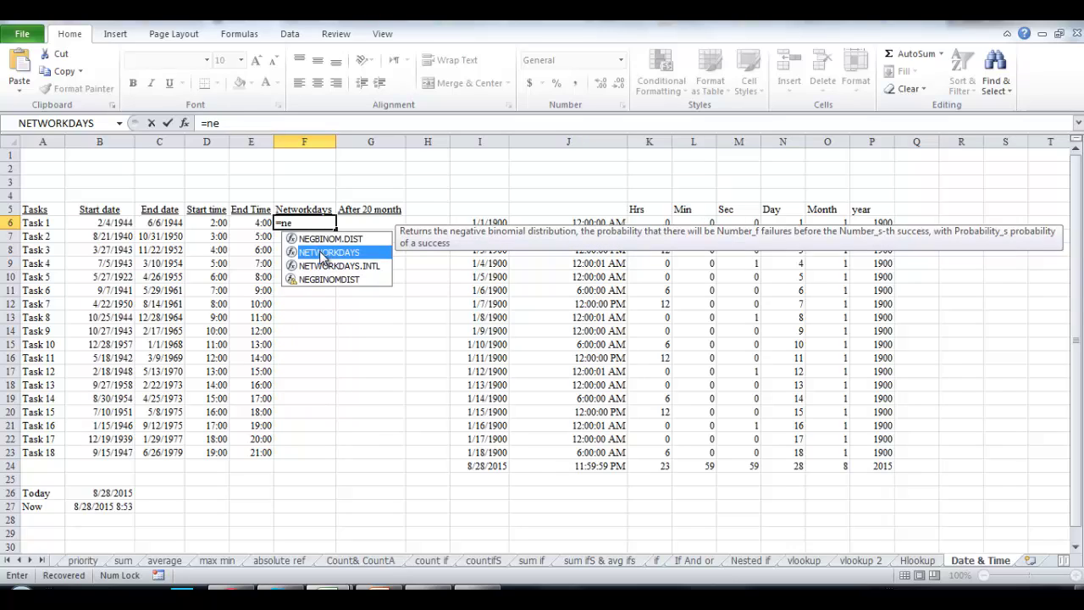
{"action": "double_click", "coordinate": [323, 252]}
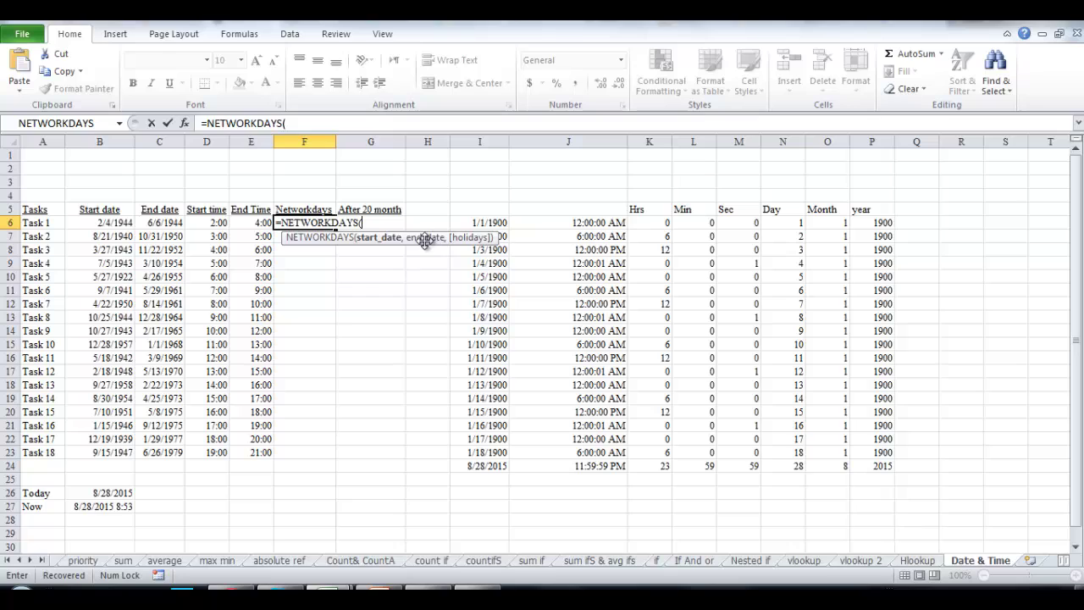
{"action": "left_click", "coordinate": [108, 224]}
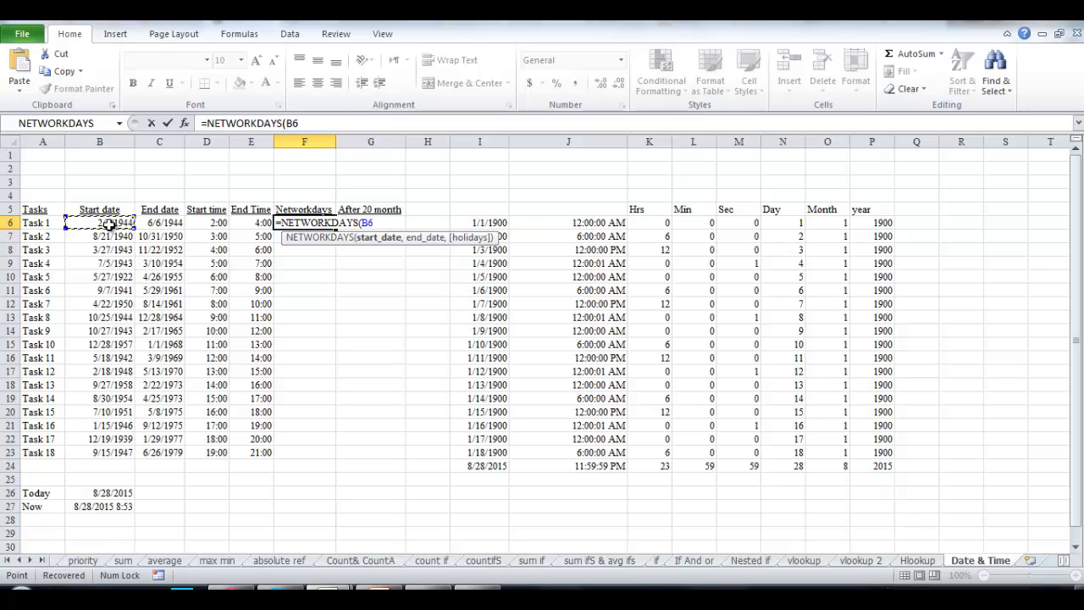
{"action": "type", "text": ","}
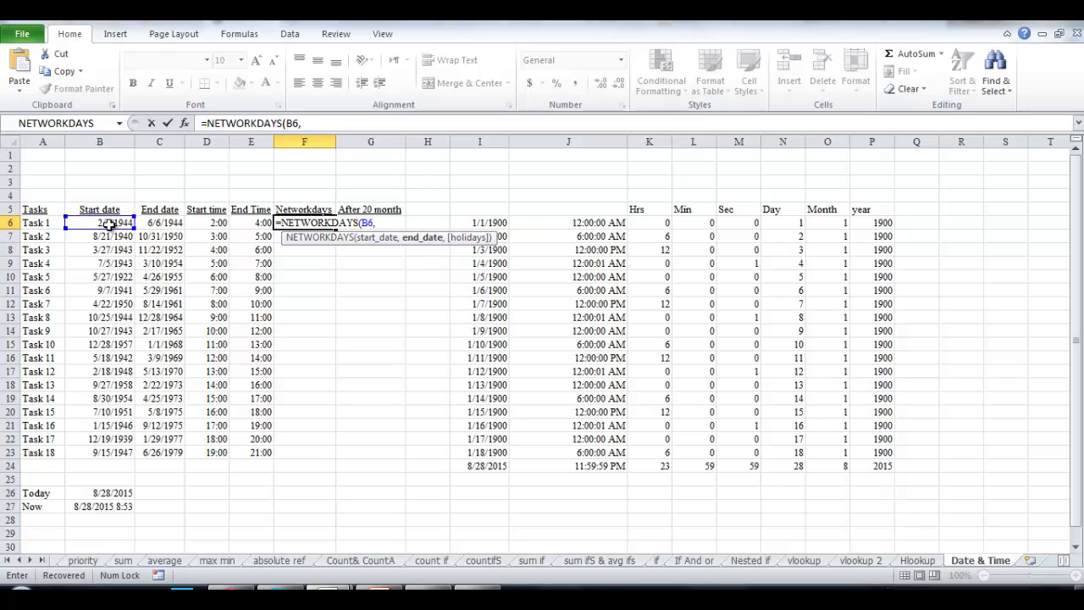
{"action": "left_click", "coordinate": [177, 222]}
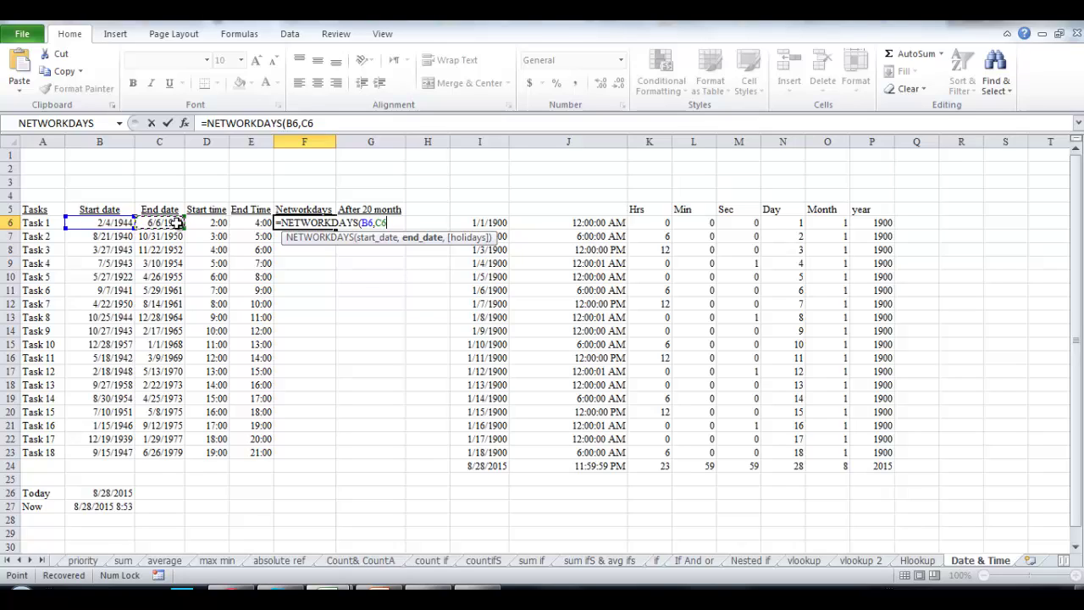
{"action": "type", "text": ","}
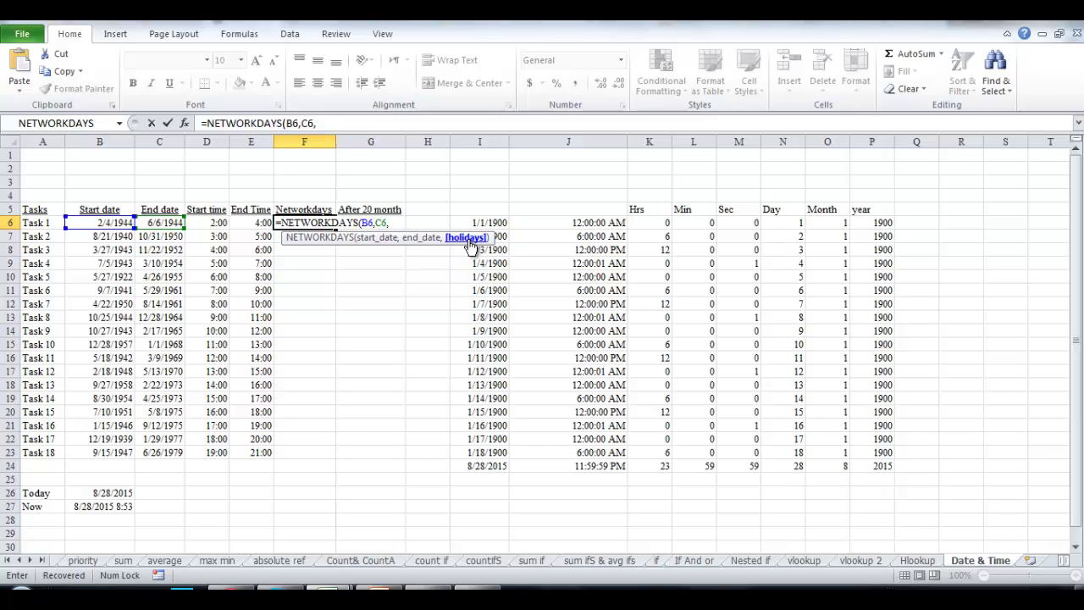
{"action": "key", "text": "BackSpace"}
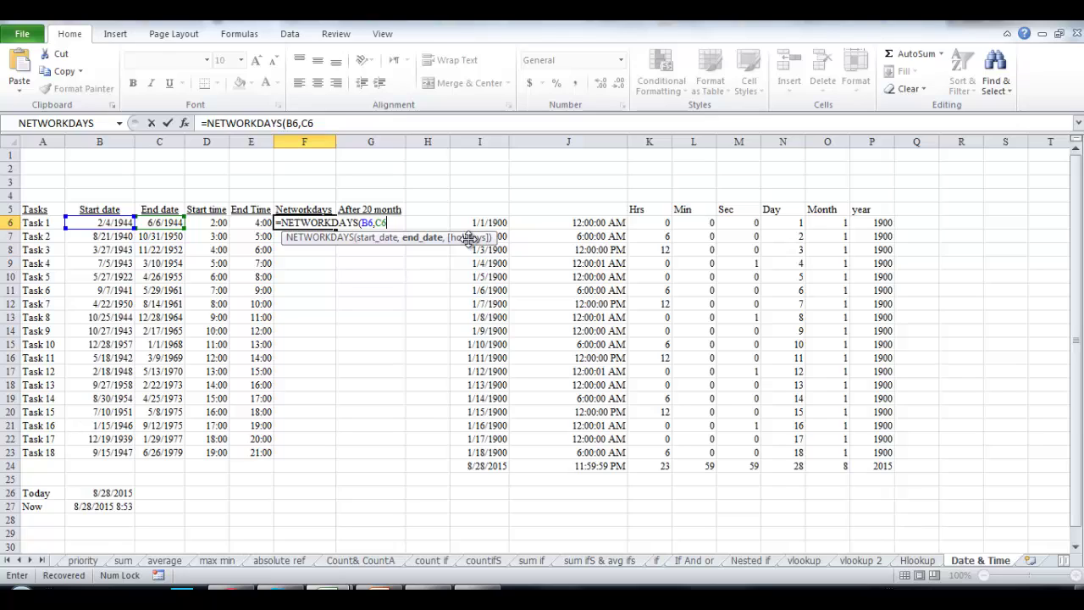
{"action": "type", "text": ")"}
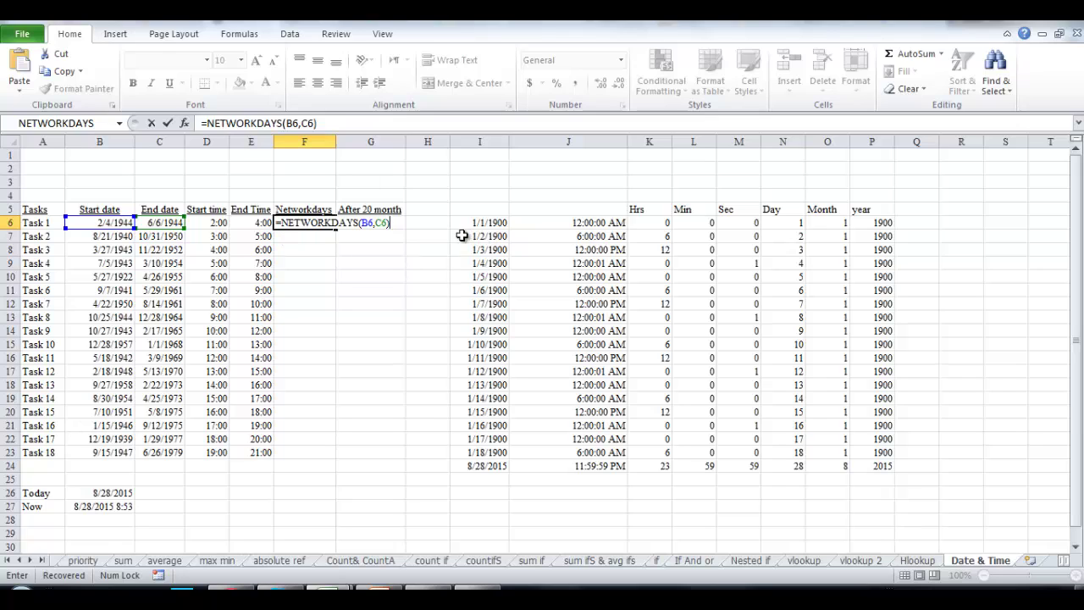
{"action": "left_click", "coordinate": [167, 122]}
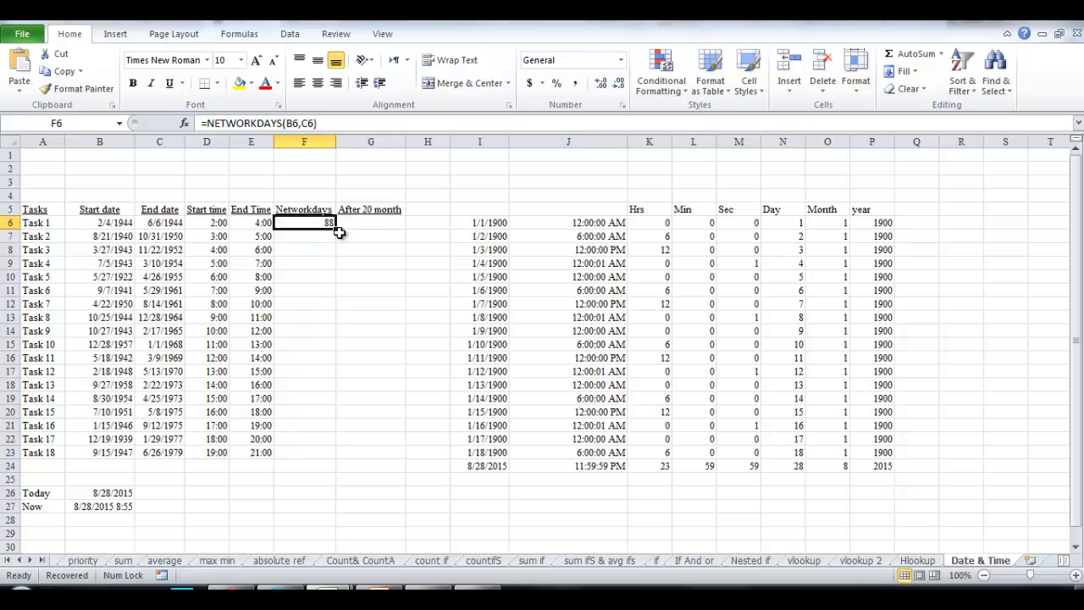
- Fill the NETWORKDAYS formula from F6 down through F23 and check the start and end dates of Task 2
{"action": "left_click_drag", "start_coordinate": [336, 228], "coordinate": [338, 452]}
{"action": "left_click_drag", "start_coordinate": [99, 235], "coordinate": [159, 236]}
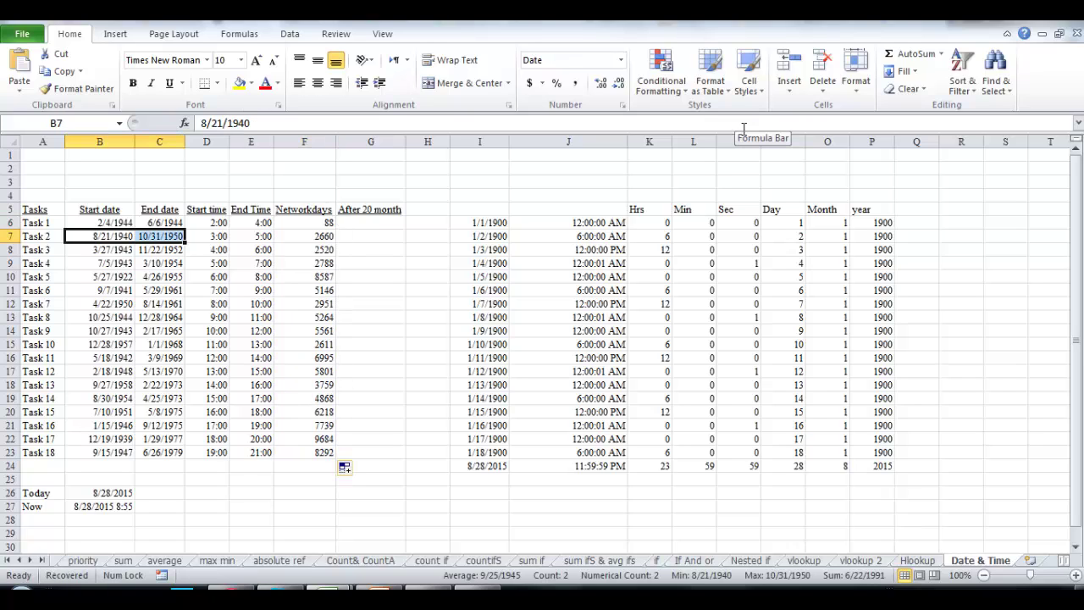
- Enter the formula =EDATE(B6,20) in cell G6 and fill it down through G23
{"action": "left_click", "coordinate": [373, 223]}
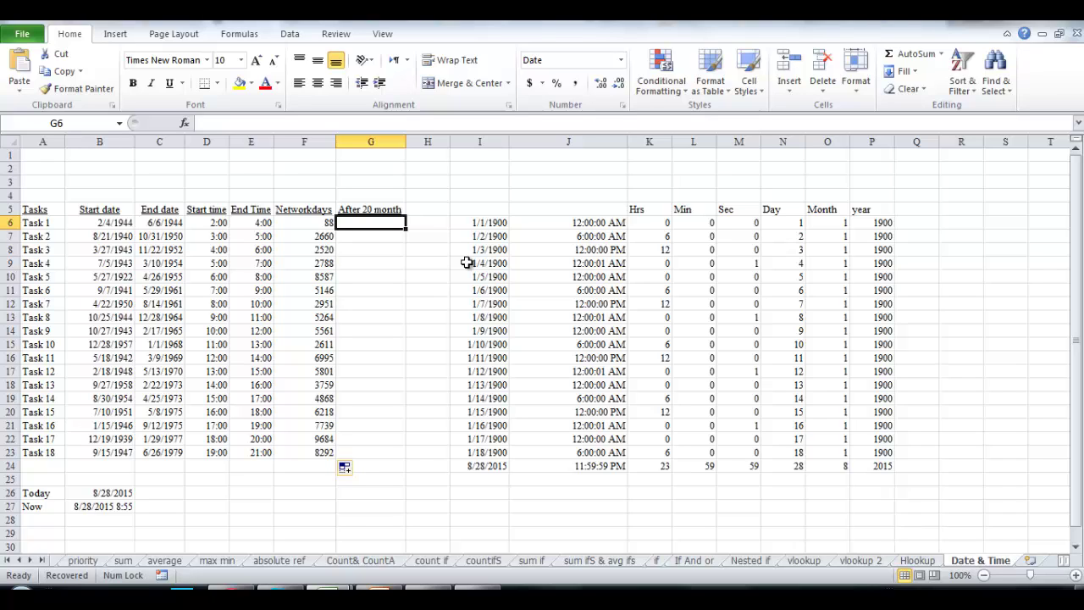
{"action": "type", "text": "=eda"}
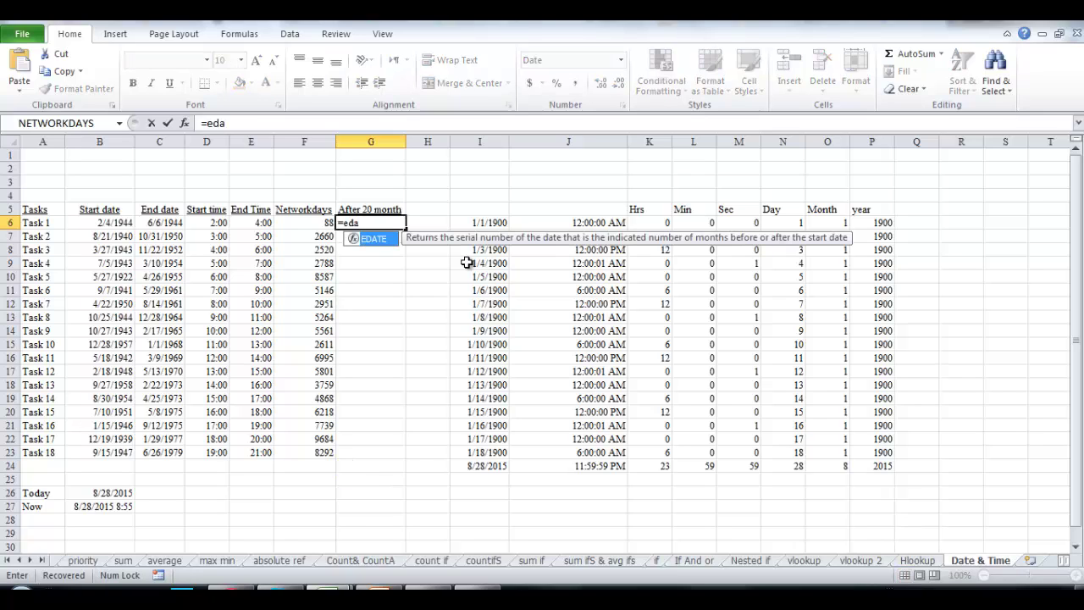
{"action": "double_click", "coordinate": [374, 239]}
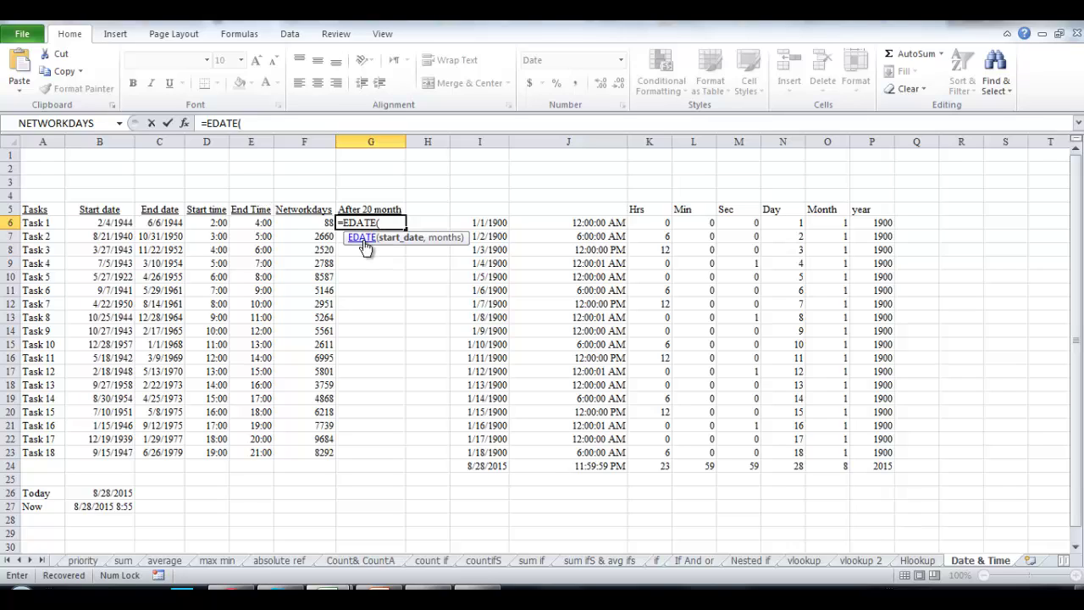
{"action": "left_click", "coordinate": [124, 224]}
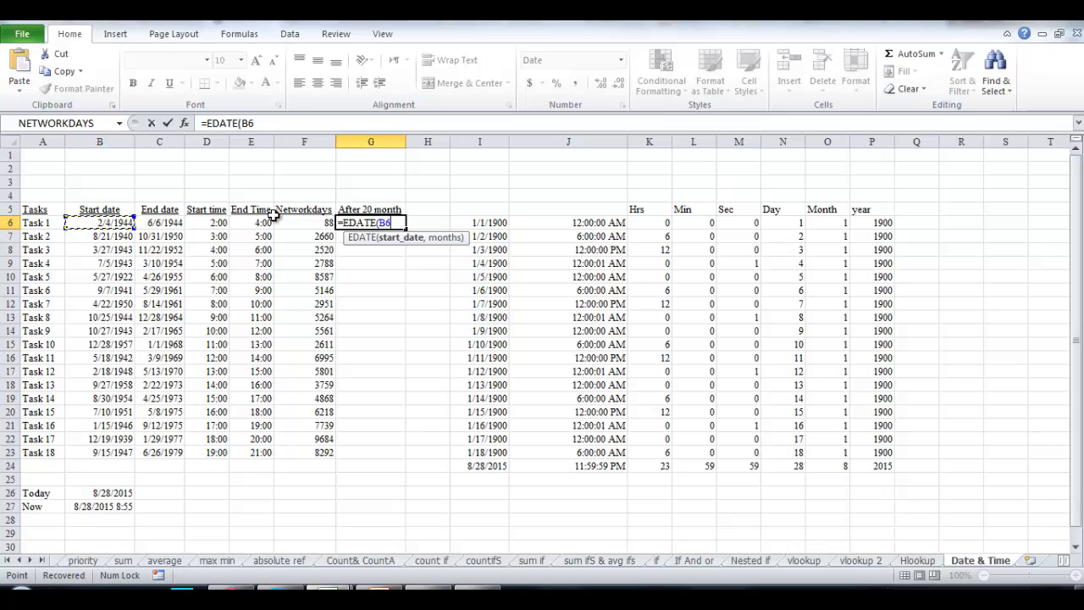
{"action": "type", "text": ","}
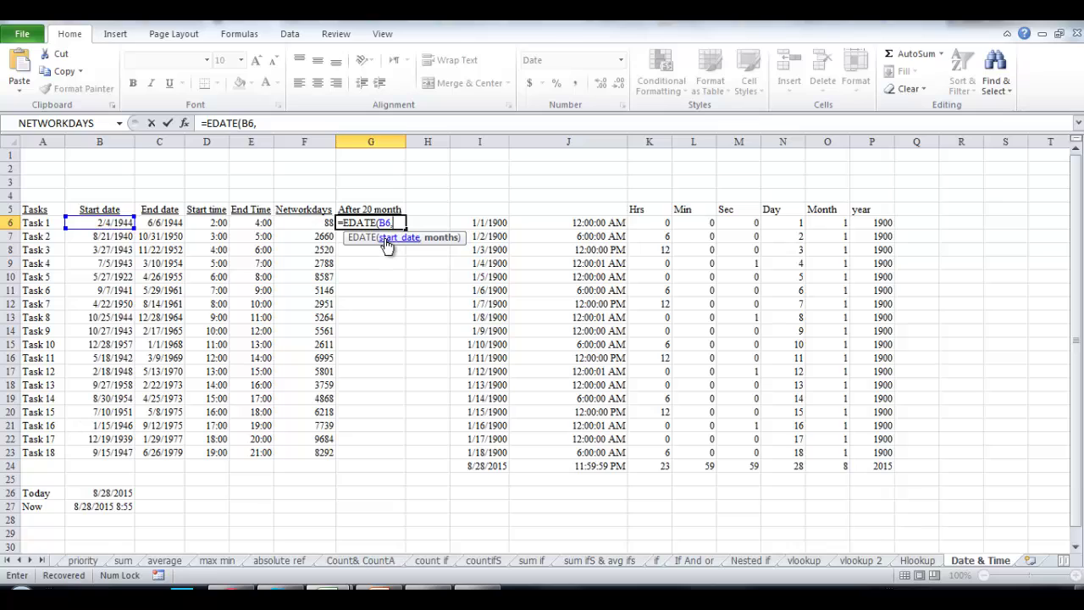
{"action": "type", "text": "20"}
{"action": "key", "text": "Return"}
{"action": "left_click", "coordinate": [392, 223]}
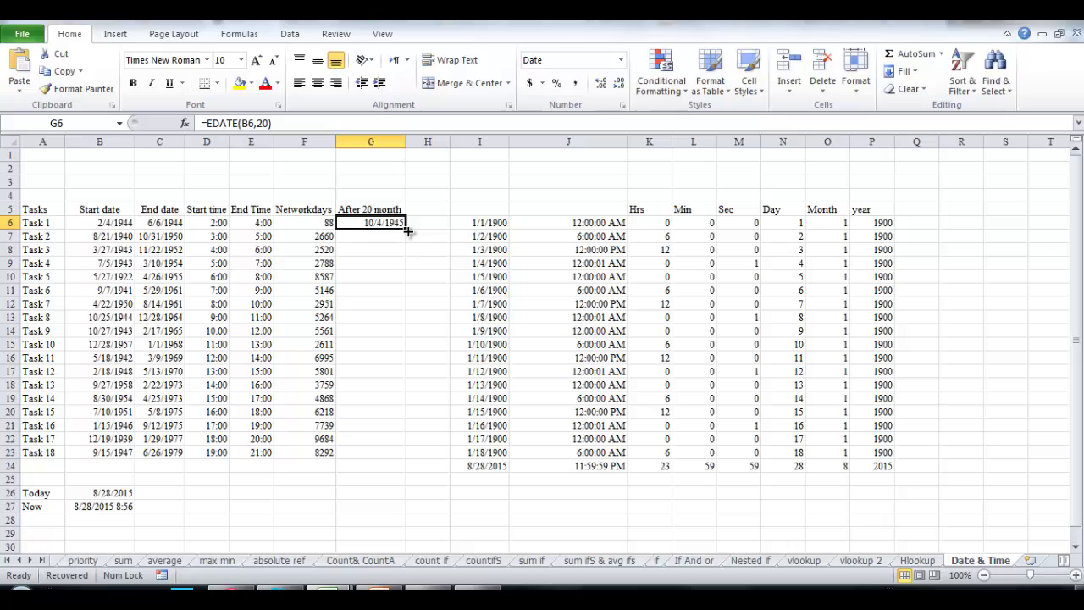
{"action": "left_click_drag", "start_coordinate": [407, 230], "coordinate": [397, 461]}
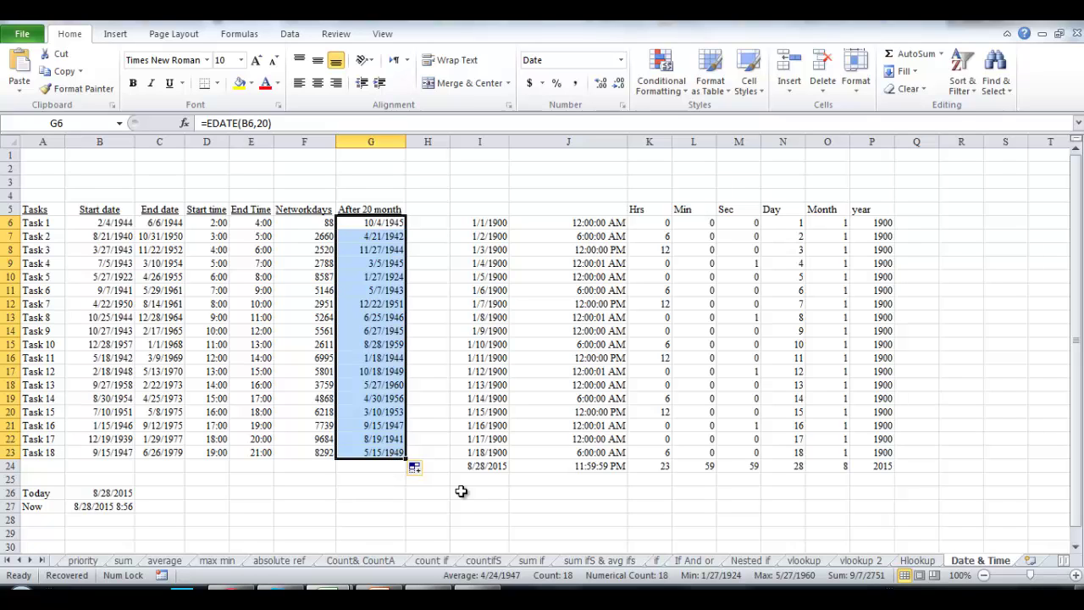